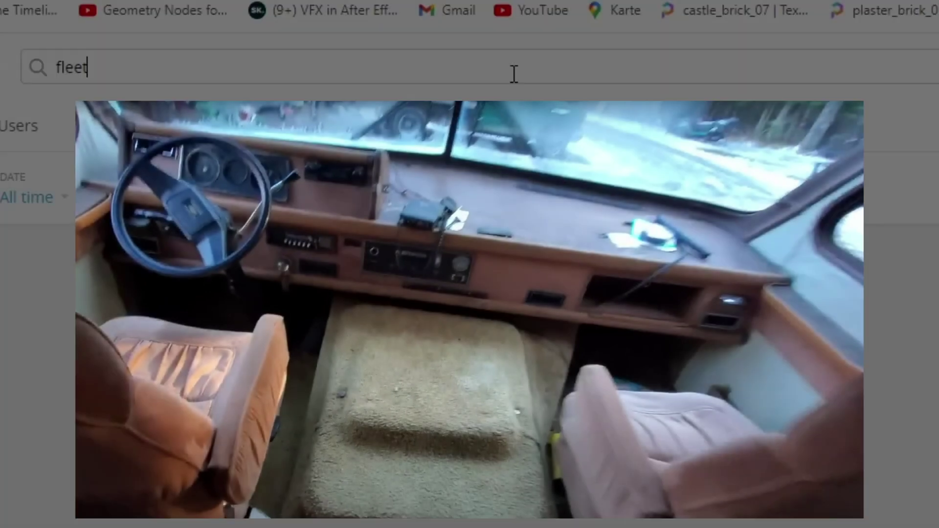
{"action": "type", "text": "twood"}
{"action": "type", "text": " bounder 1986 "}
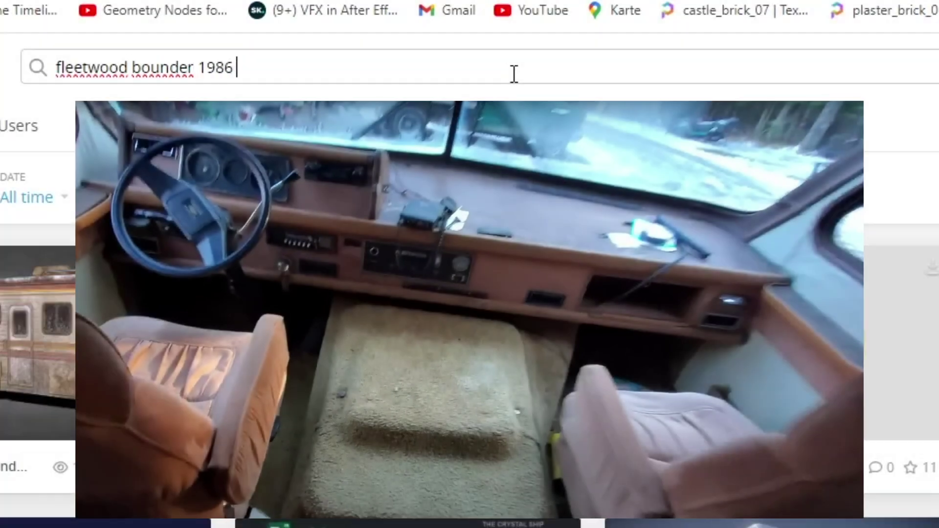
{"action": "type", "text": "rior"}
- Search Sketchfab for 'fleetwood bounder 1986 interior' reference models
{"action": "key", "text": "Return"}
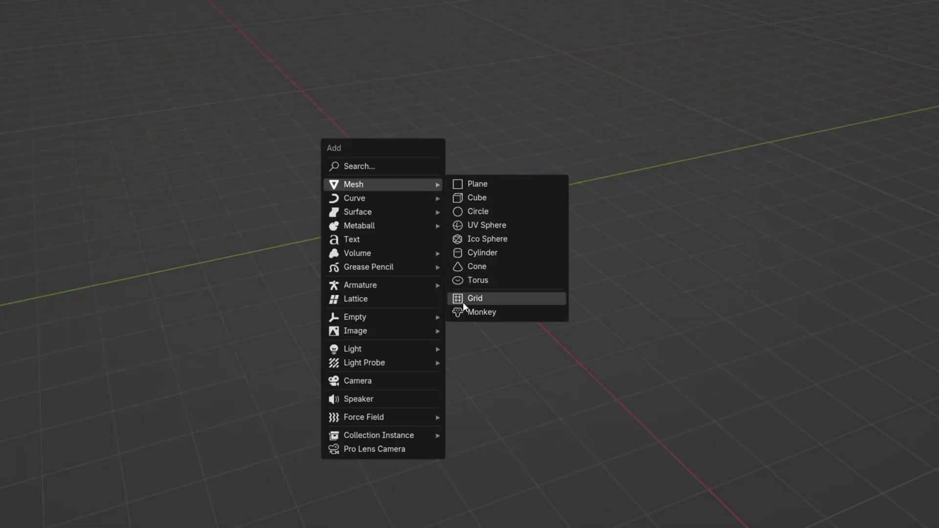
- Add a default cube, then try scaling and rotating it without applying either
{"action": "left_click", "coordinate": [475, 199]}
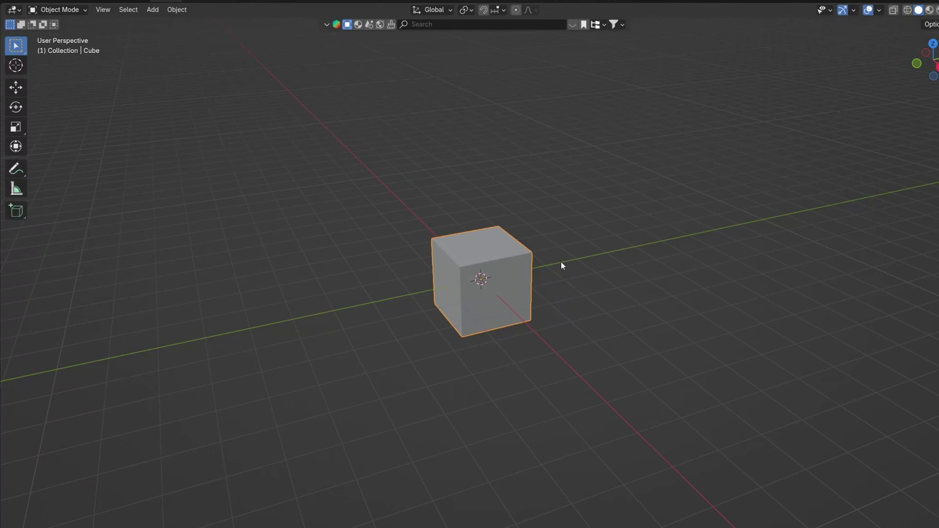
{"action": "key", "text": "s"}
{"action": "key", "text": "Escape"}
{"action": "key", "text": "s"}
{"action": "key", "text": "x"}
{"action": "key", "text": "Escape"}
{"action": "key", "text": "r"}
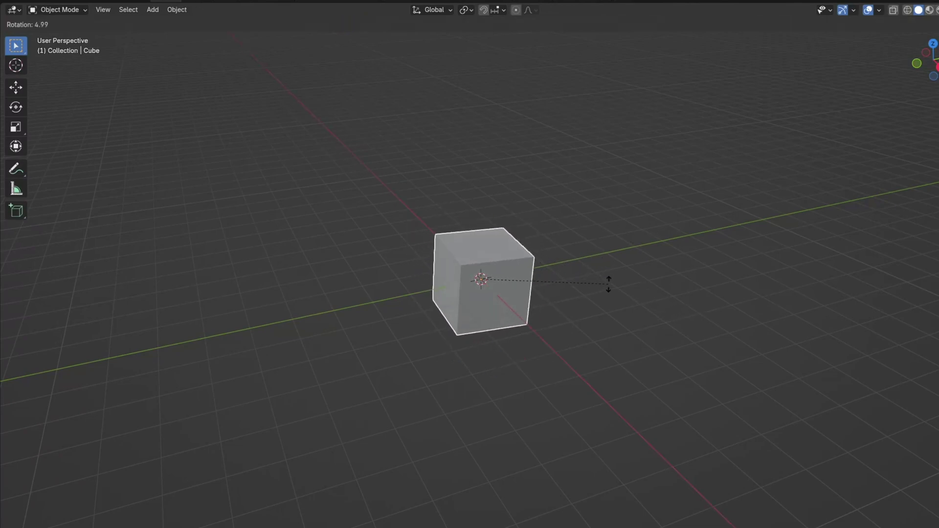
{"action": "key", "text": "Escape"}
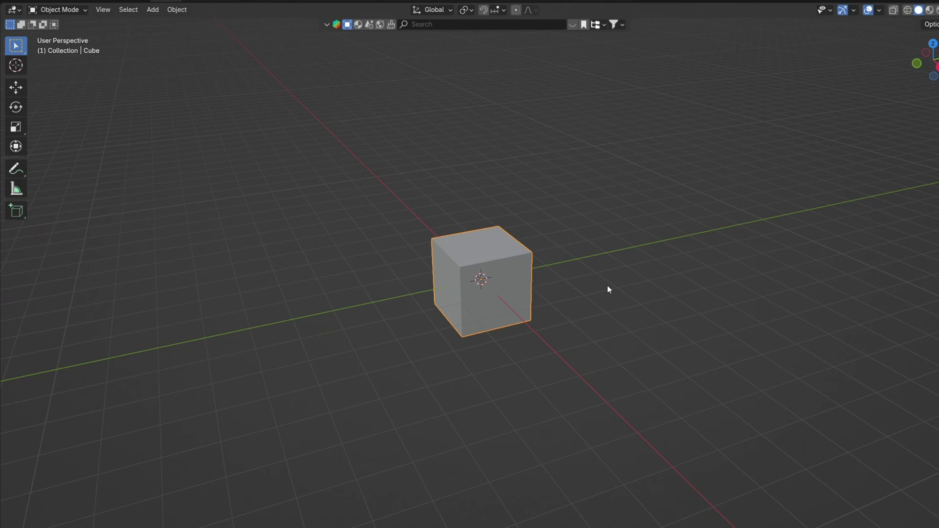
- Switch the cube to Edit Mode and test moving a vertex without keeping it
{"action": "left_click", "coordinate": [95, 11]}
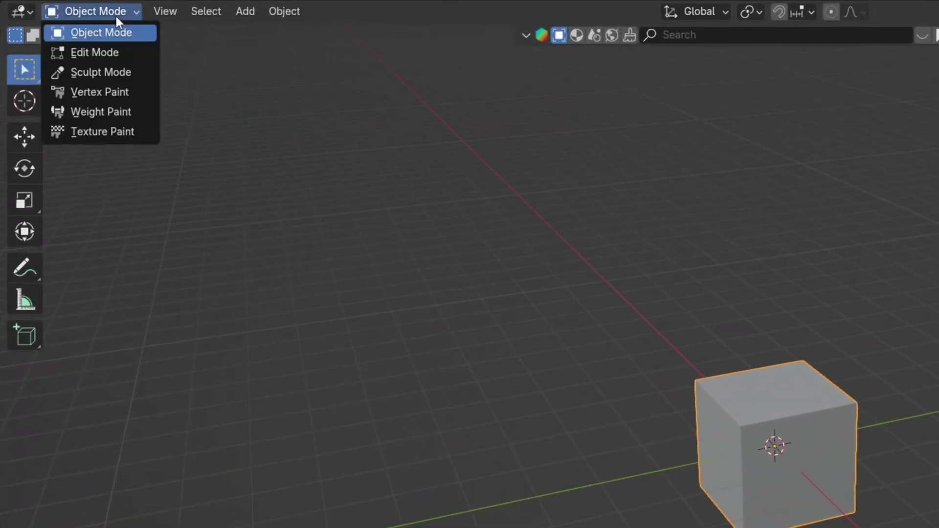
{"action": "left_click", "coordinate": [92, 52]}
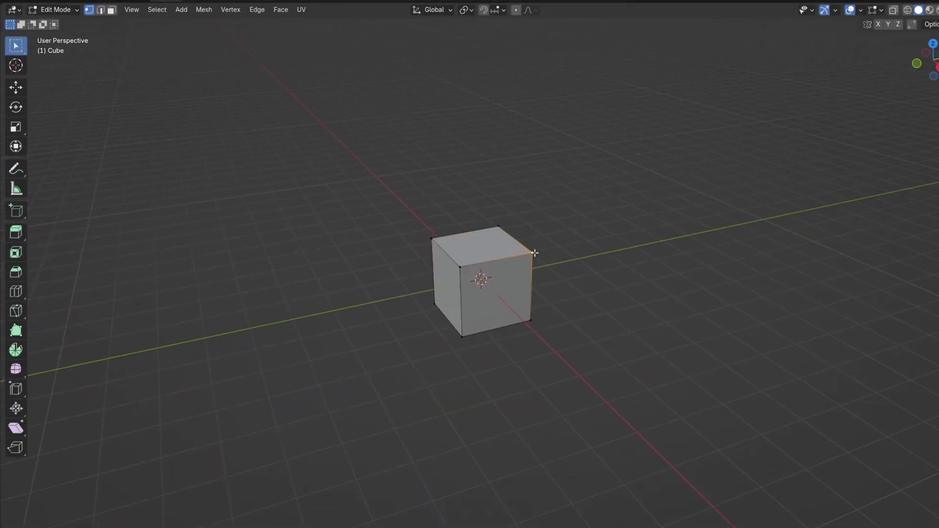
{"action": "key", "text": "g"}
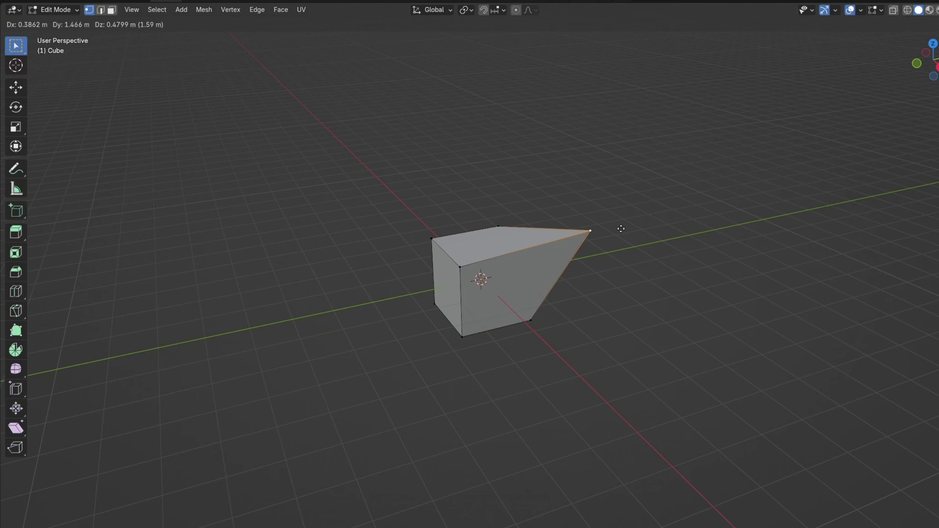
{"action": "right_click", "coordinate": [619, 231]}
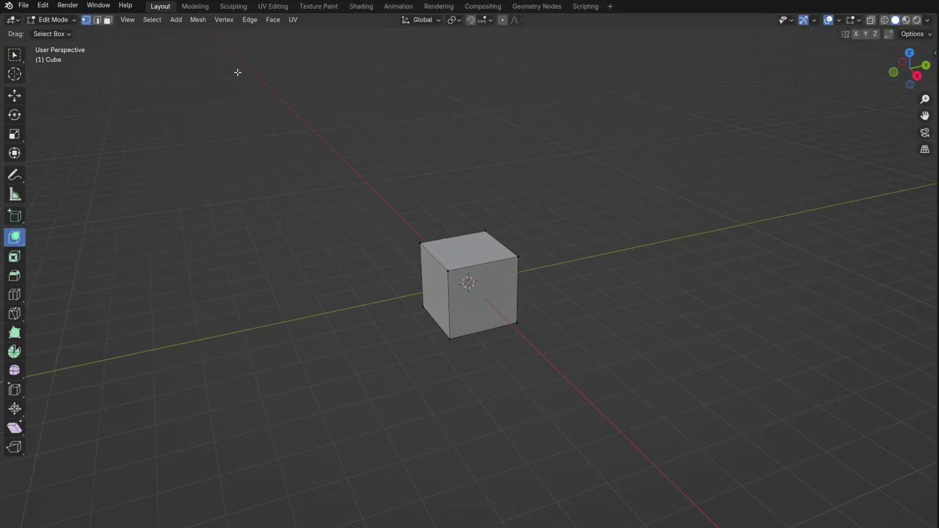
- Browse the Face menu and the scale, annotate and extrude tool variants
{"action": "left_click", "coordinate": [223, 14]}
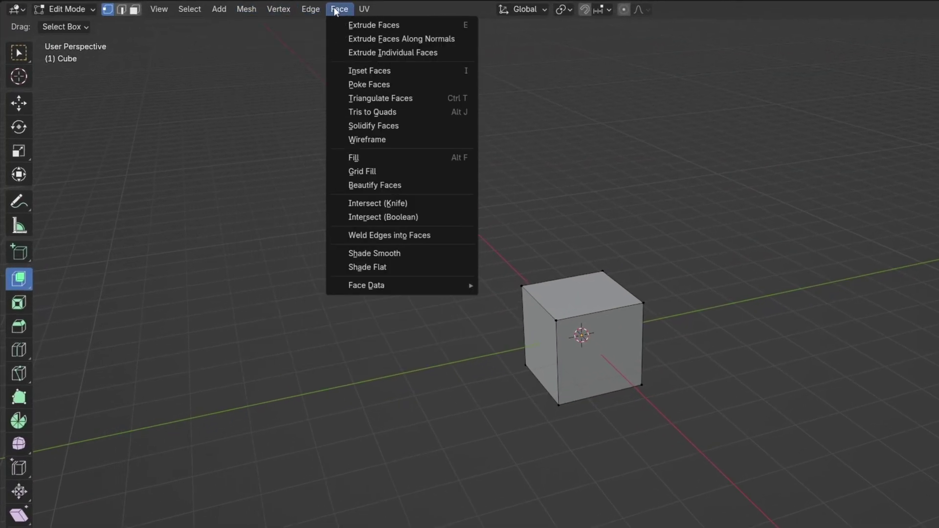
{"action": "left_click", "coordinate": [180, 89]}
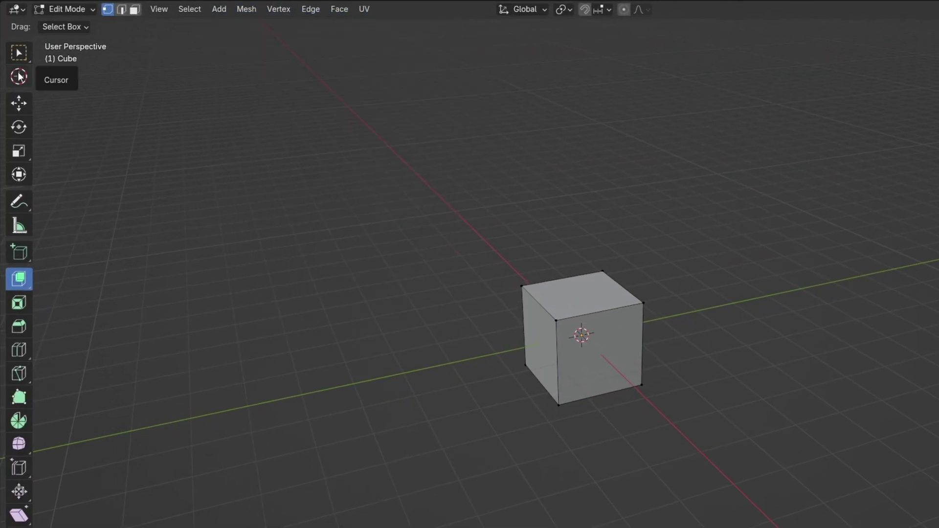
{"action": "left_click", "coordinate": [19, 152]}
{"action": "left_click", "coordinate": [19, 201]}
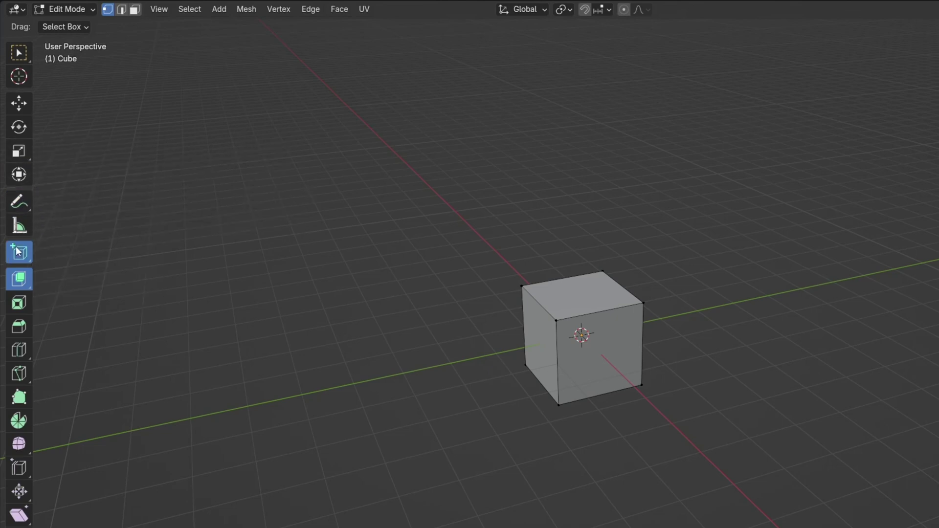
{"action": "left_click", "coordinate": [19, 303]}
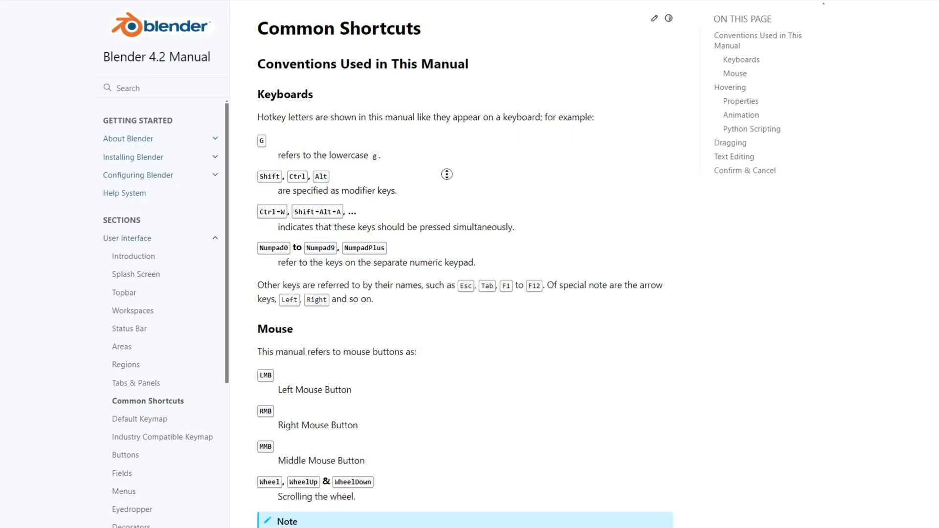
{"action": "scroll", "coordinate": [447, 175], "scroll_direction": "down", "scroll_amount": 2}
{"action": "scroll", "coordinate": [446, 174], "scroll_direction": "down", "scroll_amount": 2}
{"action": "scroll", "coordinate": [444, 184], "scroll_direction": "down", "scroll_amount": 2}
{"action": "scroll", "coordinate": [441, 200], "scroll_direction": "down", "scroll_amount": 2}
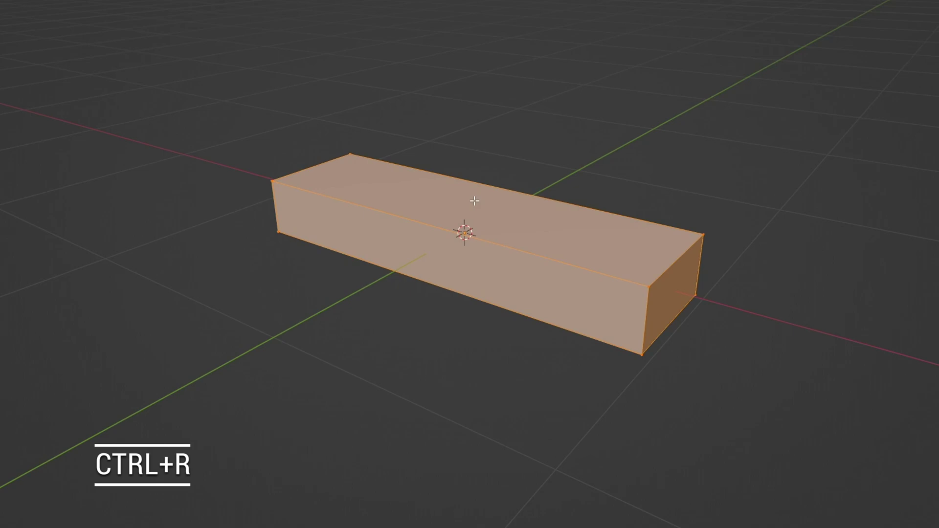
- Add two loop cuts, narrow the middle along X and slope one half along Y
{"action": "key", "text": "ctrl+r"}
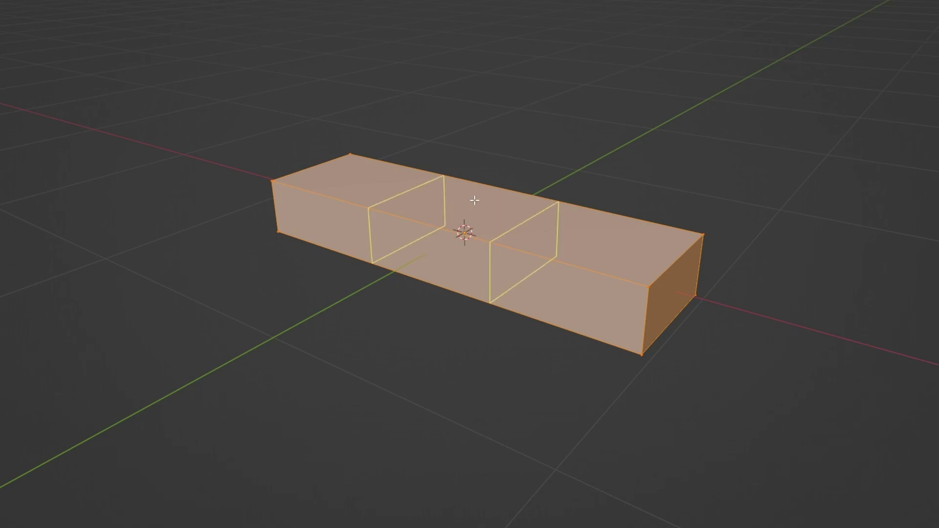
{"action": "scroll", "coordinate": [474, 201], "scroll_direction": "up", "scroll_amount": 1}
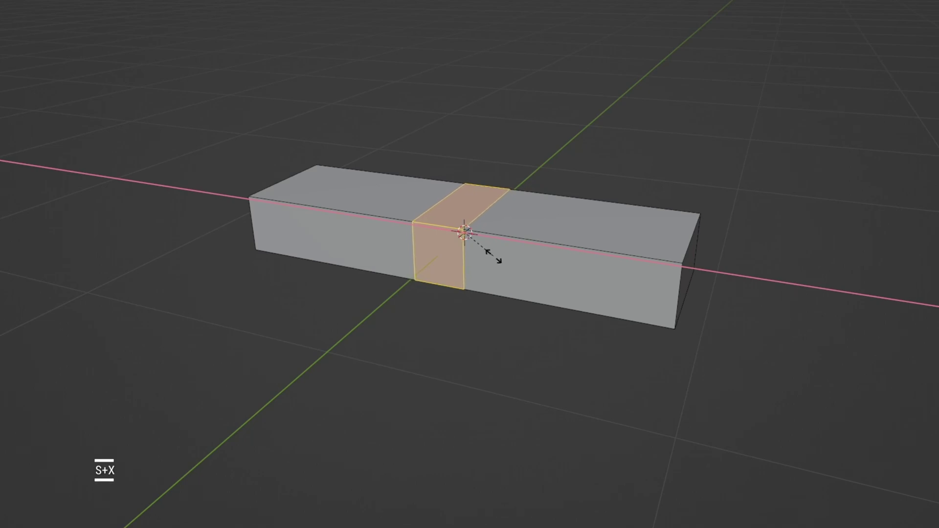
{"action": "key", "text": "x"}
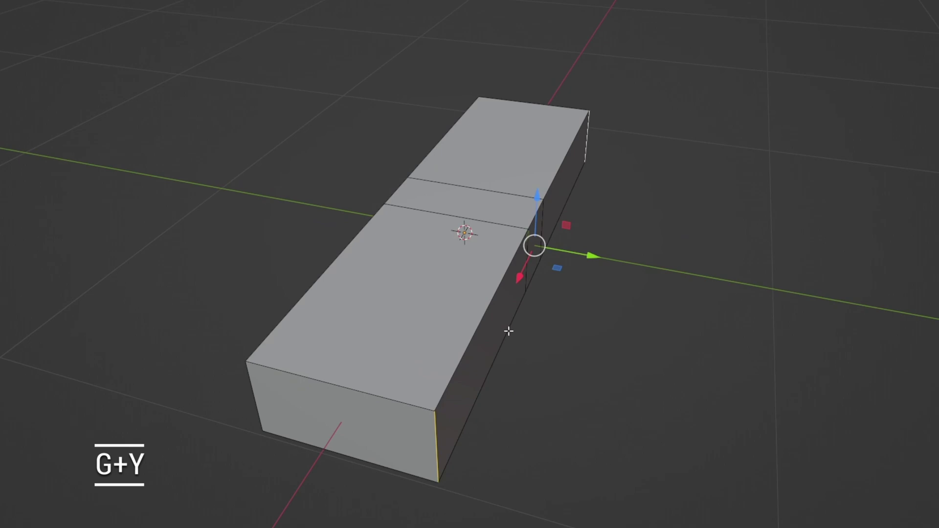
{"action": "key", "text": "g"}
{"action": "key", "text": "y"}
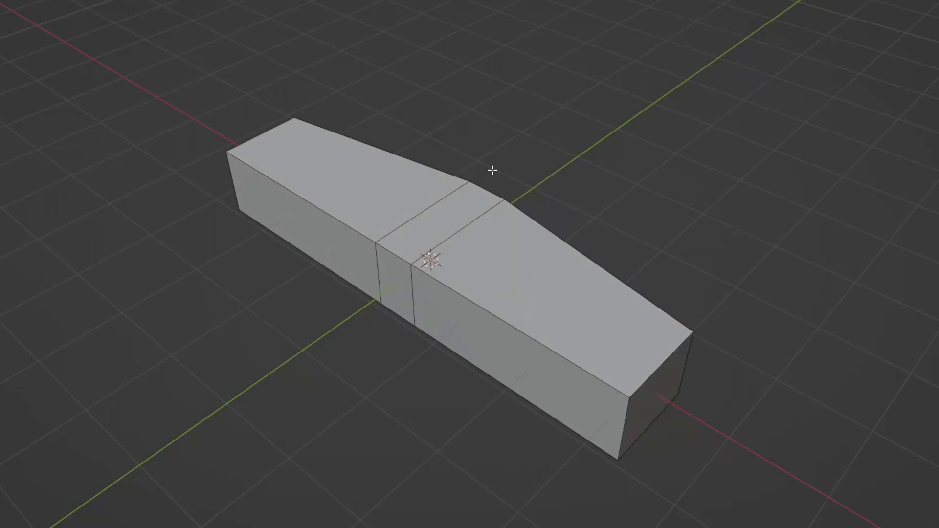
- Duplicate the top face into a panel, narrower in Y and longer in X
{"action": "key", "text": "shift+d"}
{"action": "right_click", "coordinate": [518, 143]}
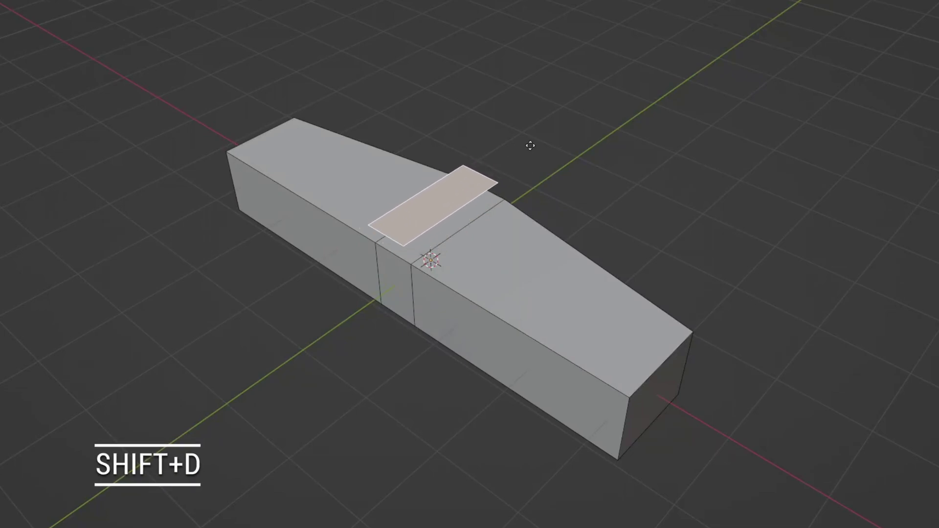
{"action": "key", "text": "s"}
{"action": "key", "text": "y"}
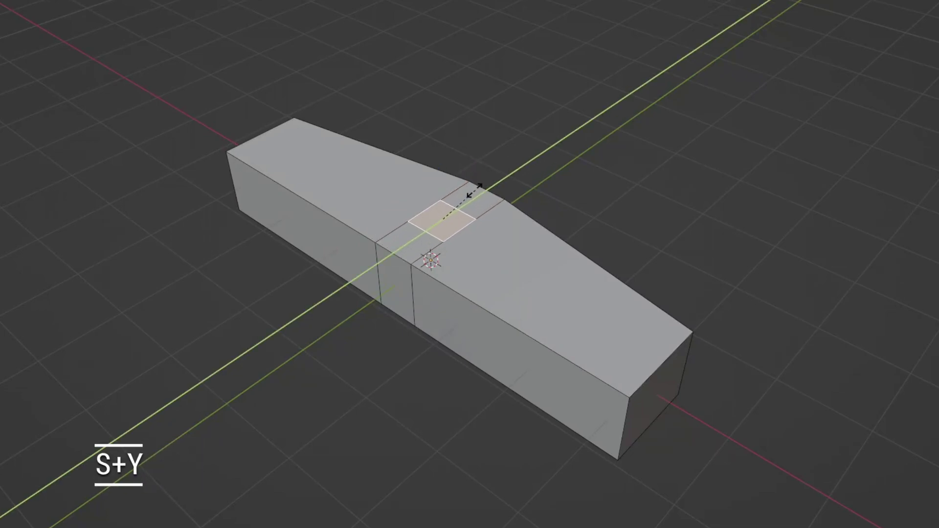
{"action": "left_click", "coordinate": [529, 220]}
{"action": "key", "text": "s"}
{"action": "key", "text": "x"}
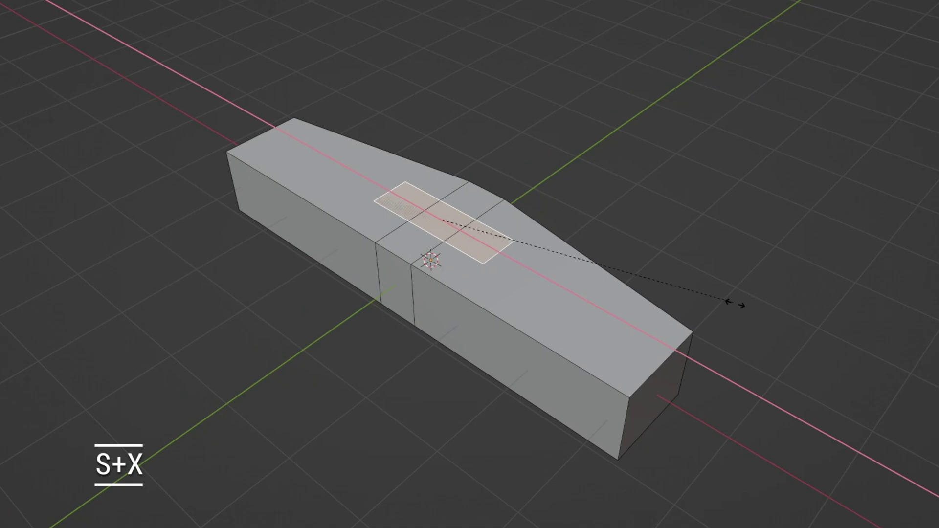
{"action": "left_click", "coordinate": [753, 315]}
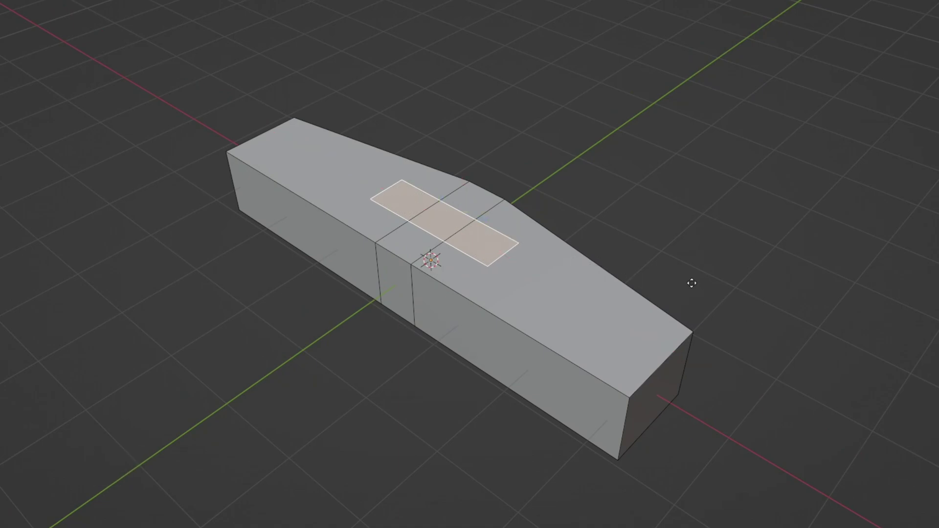
- Move the panel along X and Y over the block's taller end
{"action": "key", "text": "g"}
{"action": "key", "text": "x"}
{"action": "left_click", "coordinate": [605, 229]}
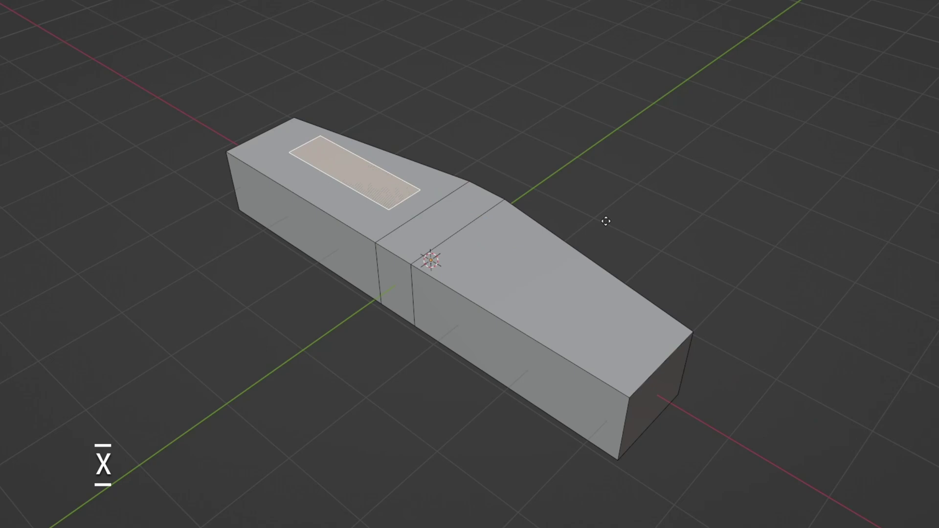
{"action": "key", "text": "y"}
{"action": "left_click", "coordinate": [581, 222]}
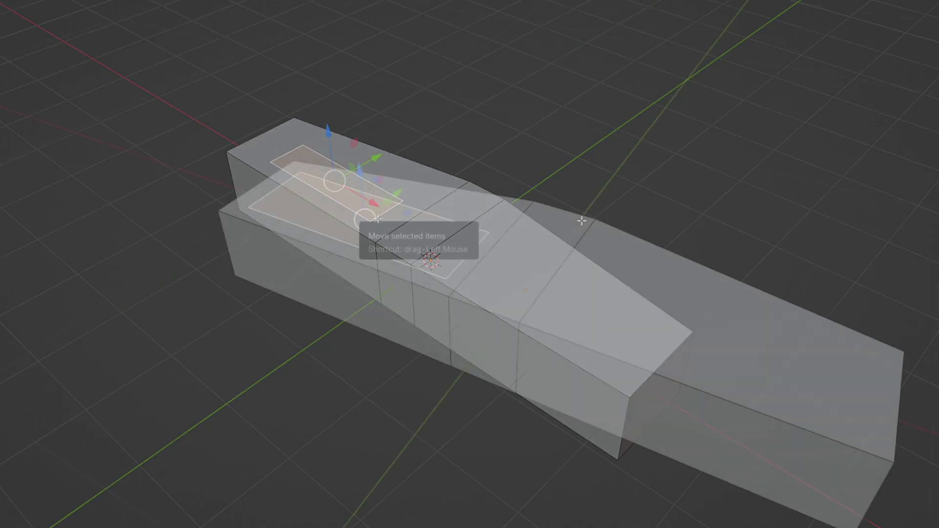
- Extrude the panel upward into a box and switch to edge selection
{"action": "key", "text": "e"}
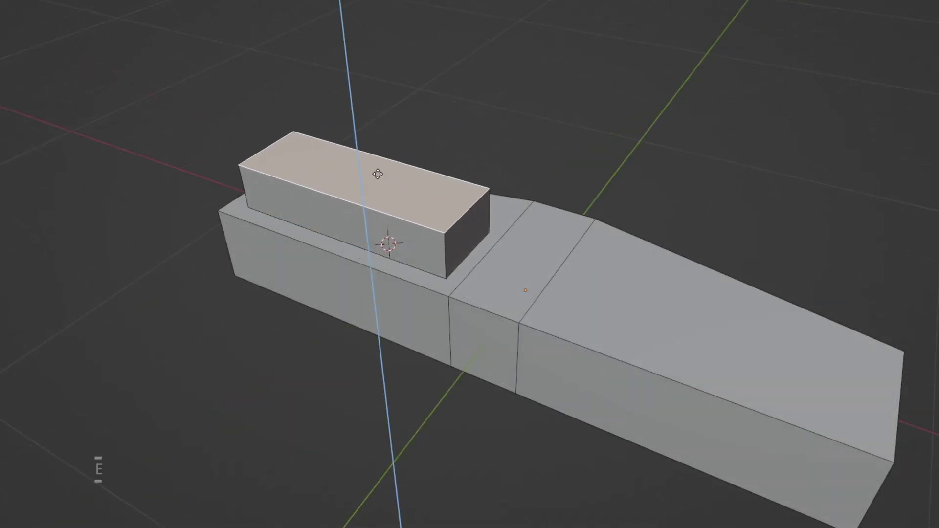
{"action": "left_click", "coordinate": [178, 15]}
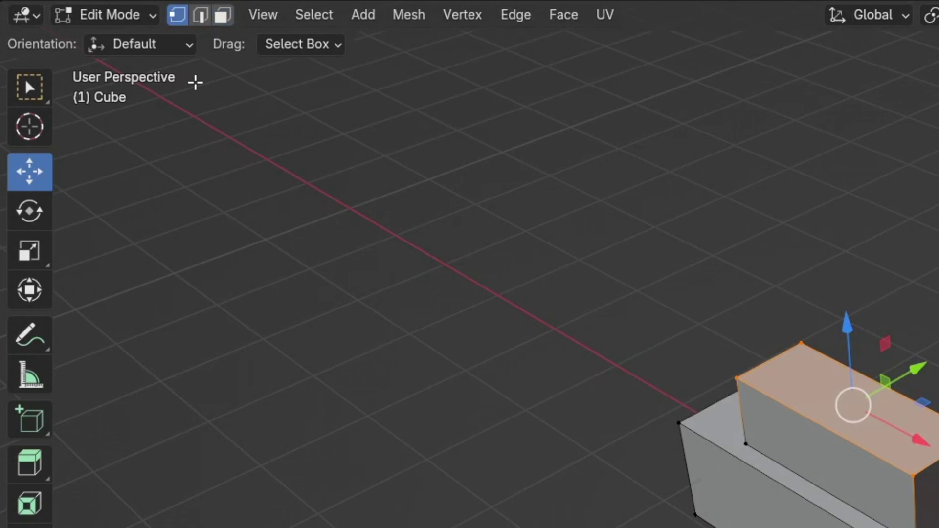
{"action": "key", "text": "2"}
{"action": "key", "text": "3"}
{"action": "key", "text": "2"}
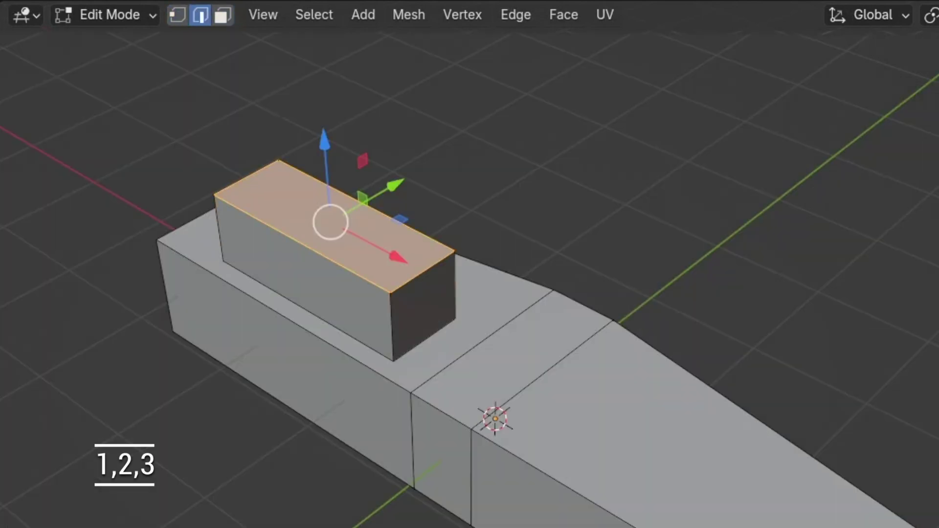
{"action": "key", "text": "3"}
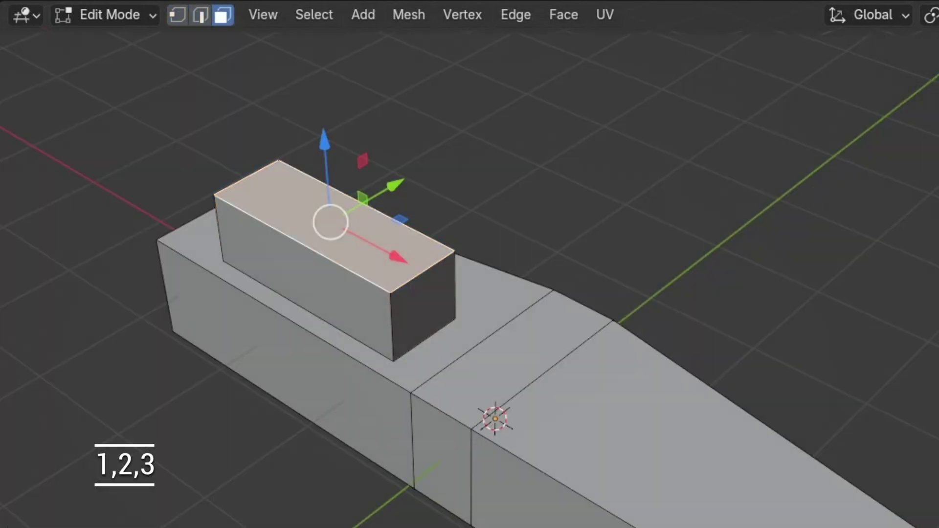
{"action": "key", "text": "2"}
{"action": "key", "text": "1"}
{"action": "key", "text": "3"}
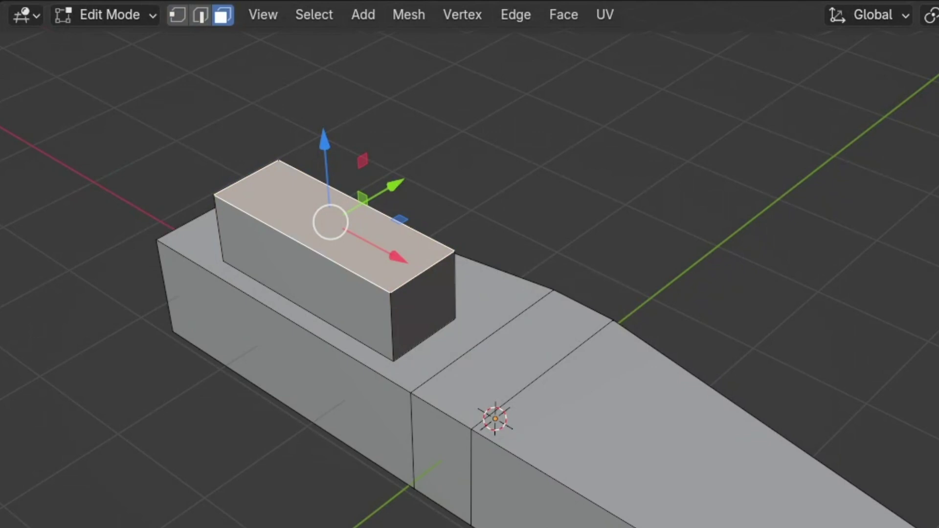
- Slide the box's top edge back along Y to slant its front face
{"action": "key", "text": "g"}
{"action": "key", "text": "y"}
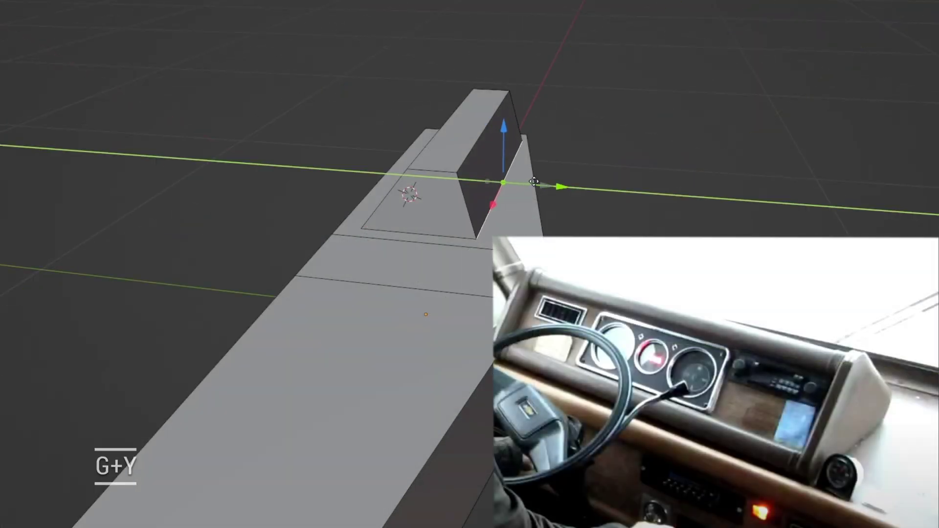
{"action": "left_click_drag", "start_coordinate": [507, 114], "coordinate": [476, 121]}
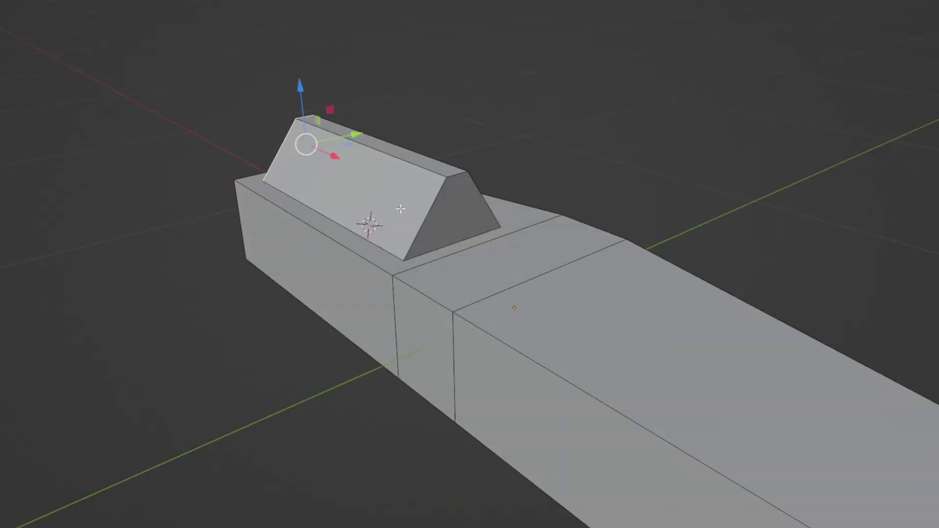
- Set the pivot to Individual Origins and shrink both prism end faces around their centres
{"action": "key", "text": "s"}
{"action": "left_click", "coordinate": [562, 124]}
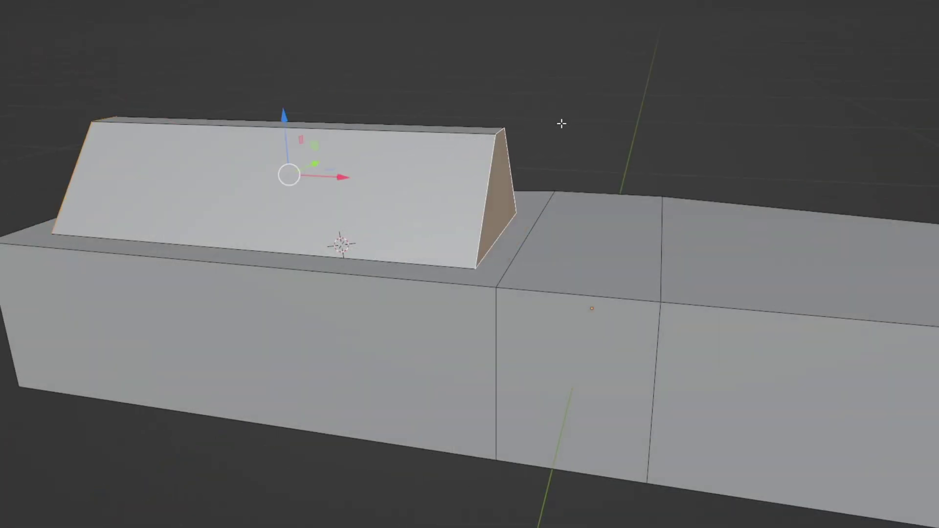
{"action": "key", "text": "s"}
{"action": "right_click", "coordinate": [561, 124]}
{"action": "left_click", "coordinate": [446, 7]}
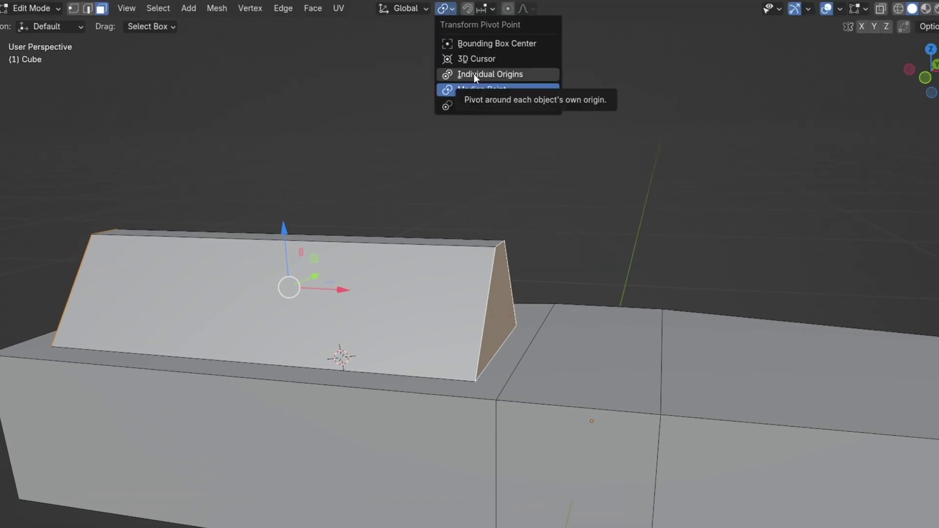
{"action": "left_click", "coordinate": [473, 73]}
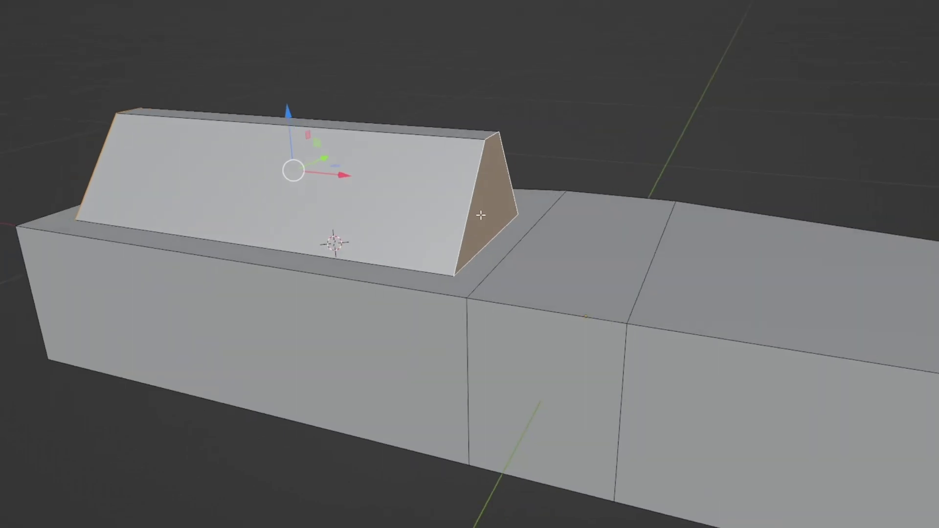
{"action": "key", "text": "s"}
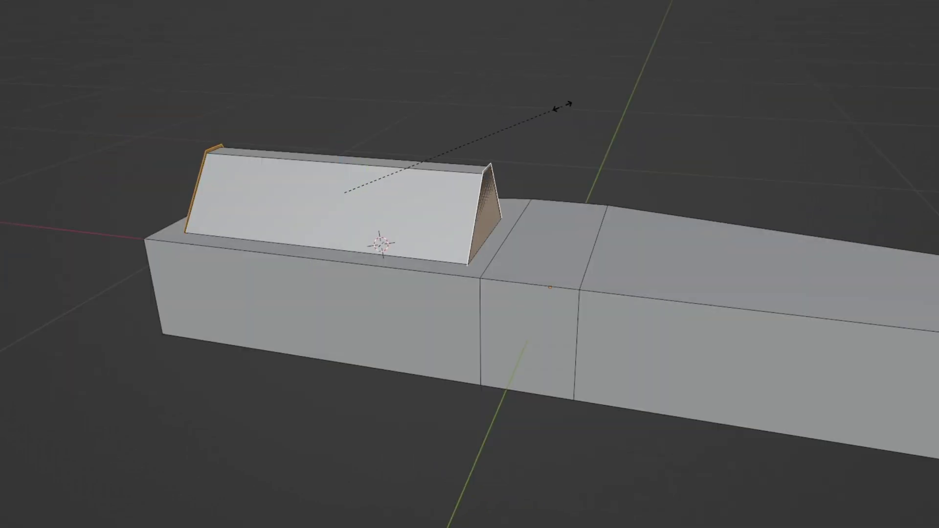
{"action": "left_click", "coordinate": [559, 102]}
- Extrude both end faces outward along their normals into side supports
{"action": "key", "text": "alt+e"}
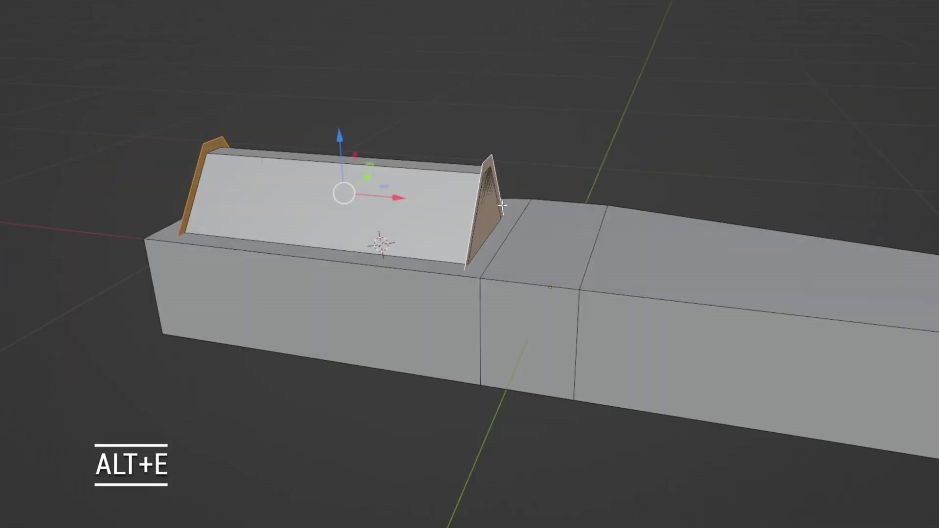
{"action": "scroll", "coordinate": [491, 209], "scroll_direction": "up", "scroll_amount": 1}
{"action": "middle_click_drag", "start_coordinate": [493, 203], "coordinate": [505, 159]}
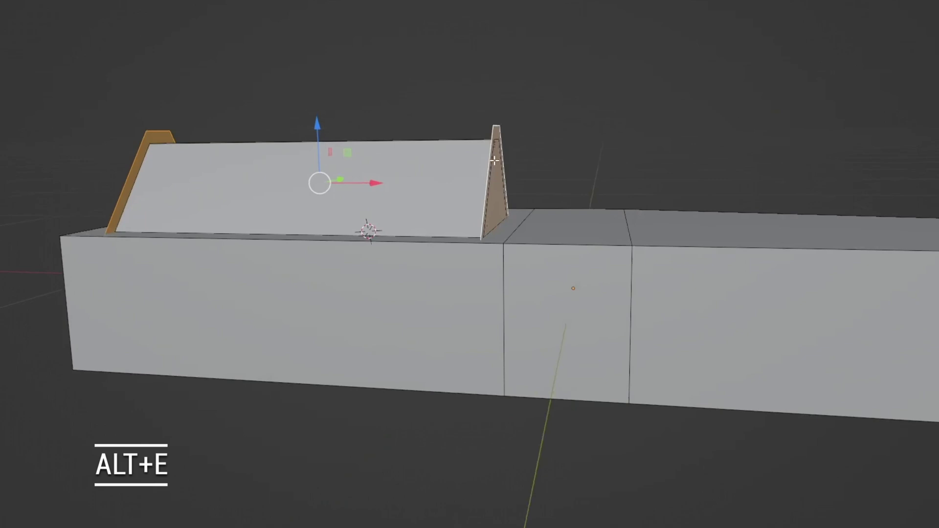
{"action": "key", "text": "alt+e"}
{"action": "left_click", "coordinate": [505, 157]}
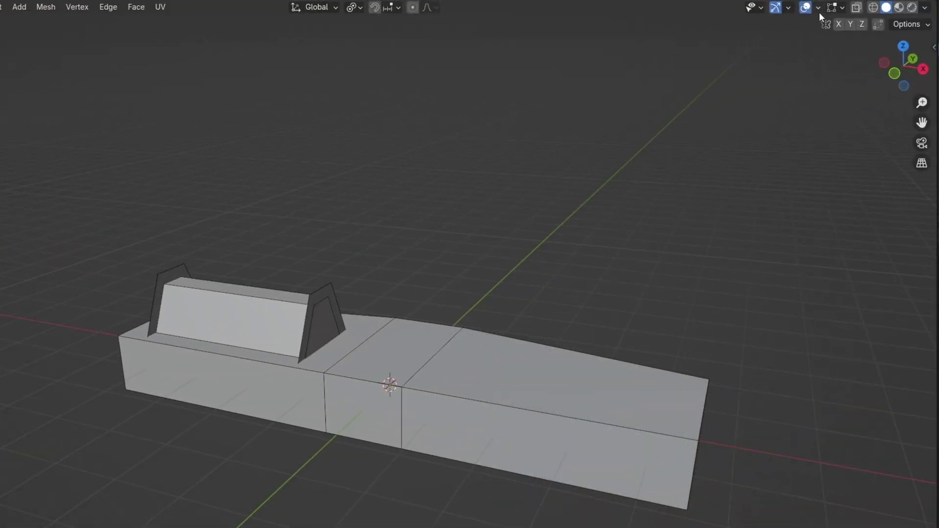
- Turn on the Face Orientation overlay and thicken both prism end faces along their normals
{"action": "left_click", "coordinate": [808, 12]}
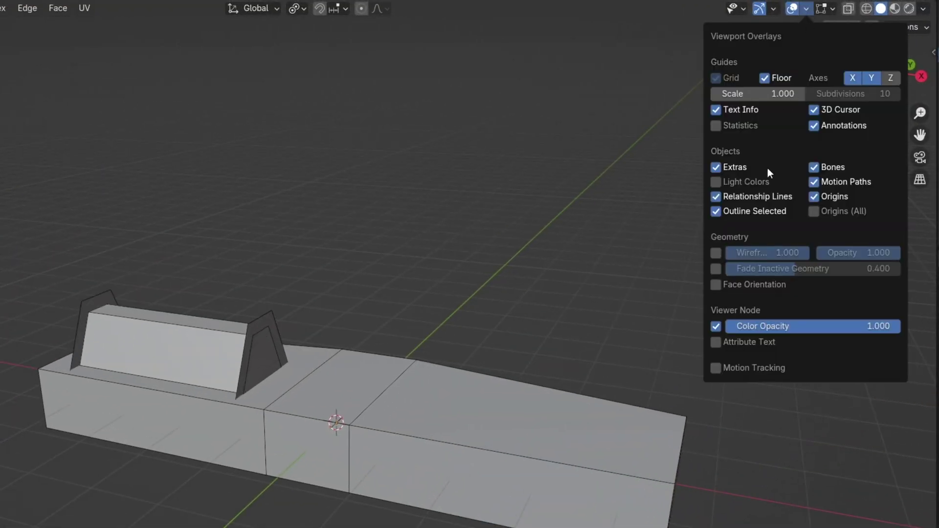
{"action": "left_click", "coordinate": [716, 284]}
{"action": "mouse_move", "coordinate": [631, 305]}
{"action": "middle_mouse_down"}
{"action": "mouse_move", "coordinate": [461, 257]}
{"action": "mouse_move", "coordinate": [579, 246]}
{"action": "mouse_move", "coordinate": [587, 253]}
{"action": "mouse_move", "coordinate": [450, 242]}
{"action": "mouse_move", "coordinate": [558, 241]}
{"action": "middle_mouse_up"}
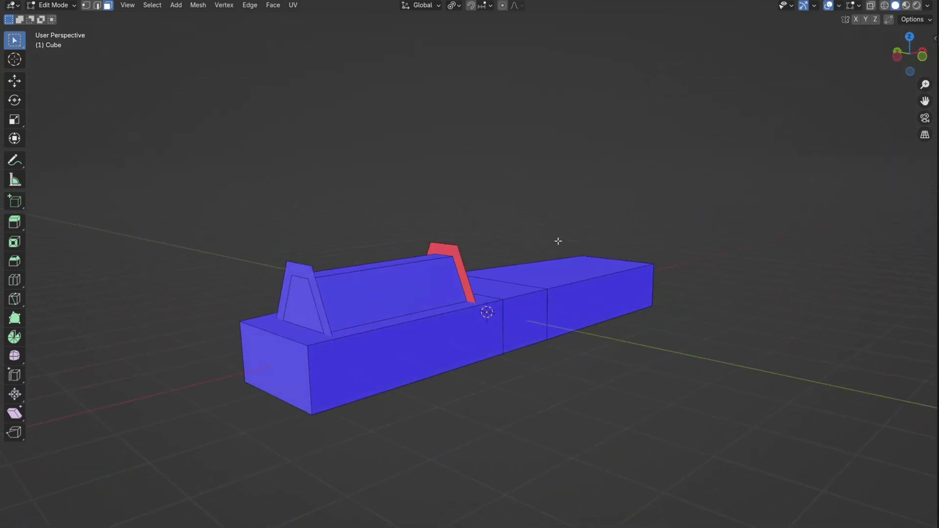
{"action": "left_click", "coordinate": [305, 290]}
{"action": "middle_click_drag", "start_coordinate": [316, 287], "coordinate": [429, 250]}
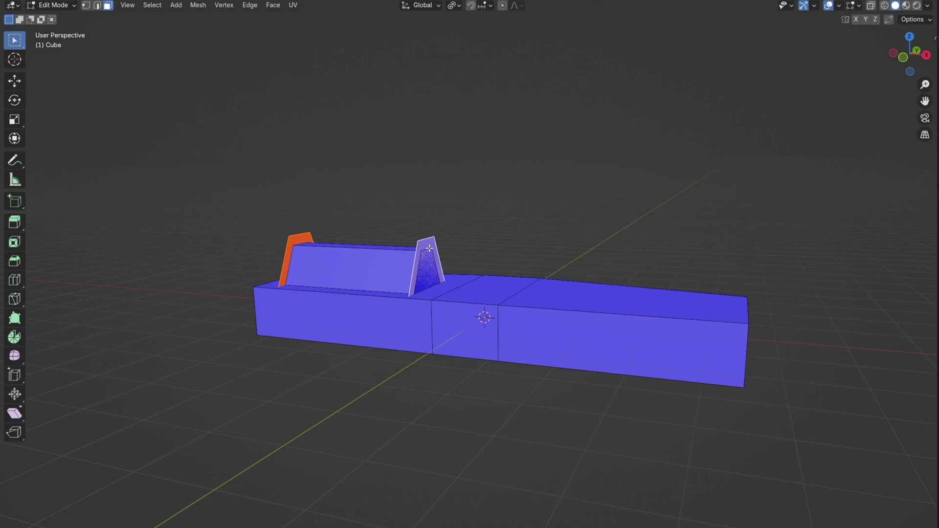
{"action": "key", "text": "alt+e"}
{"action": "left_click", "coordinate": [411, 261]}
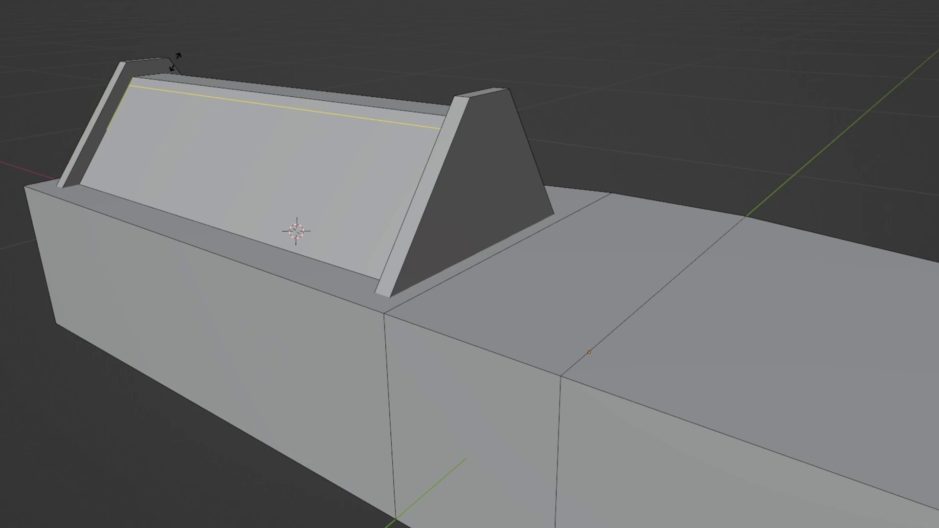
- Cut an edge loop near the top and recess that strip along its normals
{"action": "left_click", "coordinate": [174, 63]}
{"action": "key", "text": "alt+e"}
{"action": "left_click", "coordinate": [360, 137]}
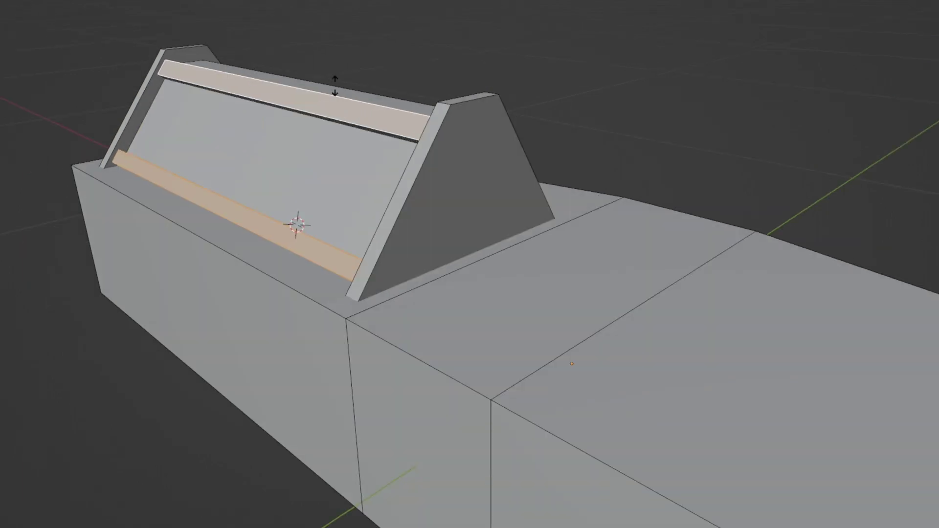
- Select a vertical strip of faces on the sloped dash and begin another loop cut
{"action": "middle_click_drag", "start_coordinate": [470, 294], "coordinate": [514, 279]}
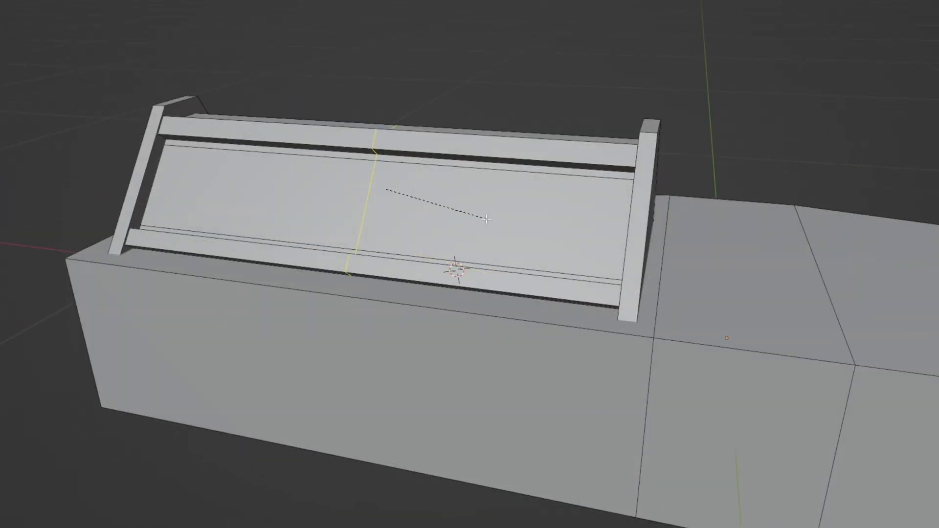
{"action": "left_click", "coordinate": [366, 191]}
{"action": "left_click", "coordinate": [382, 249], "text": "shift"}
{"action": "key", "text": "ctrl+r"}
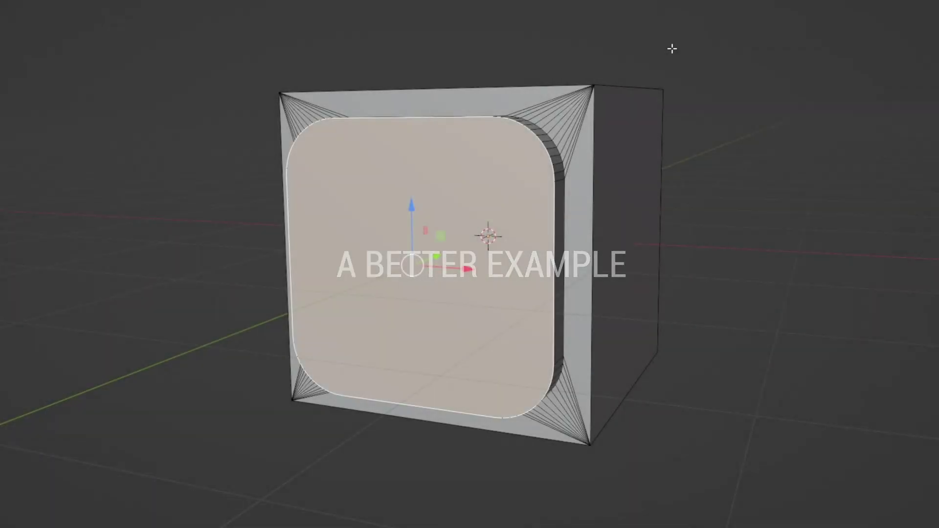
- Cancel the twist, inset the practice cube's face and shrink its inner face
{"action": "right_click", "coordinate": [586, 117]}
{"action": "key", "text": "i"}
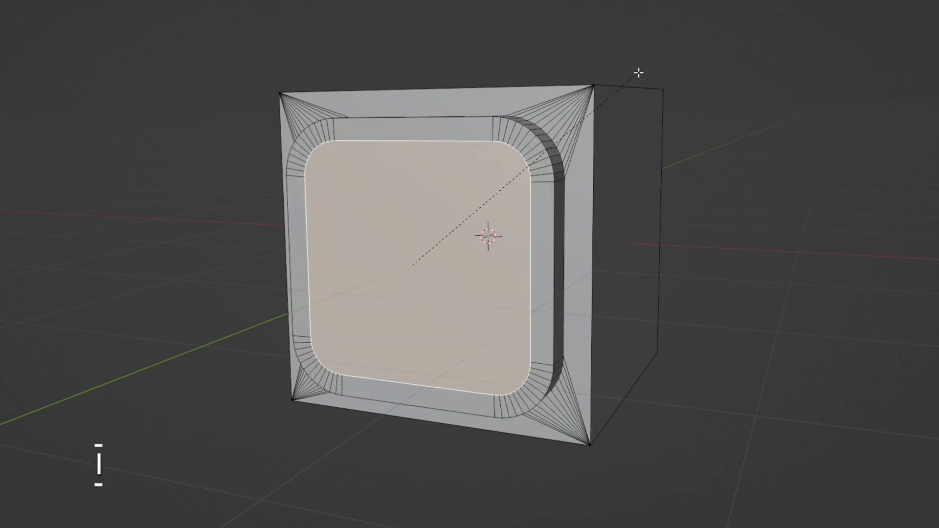
{"action": "key", "text": "s"}
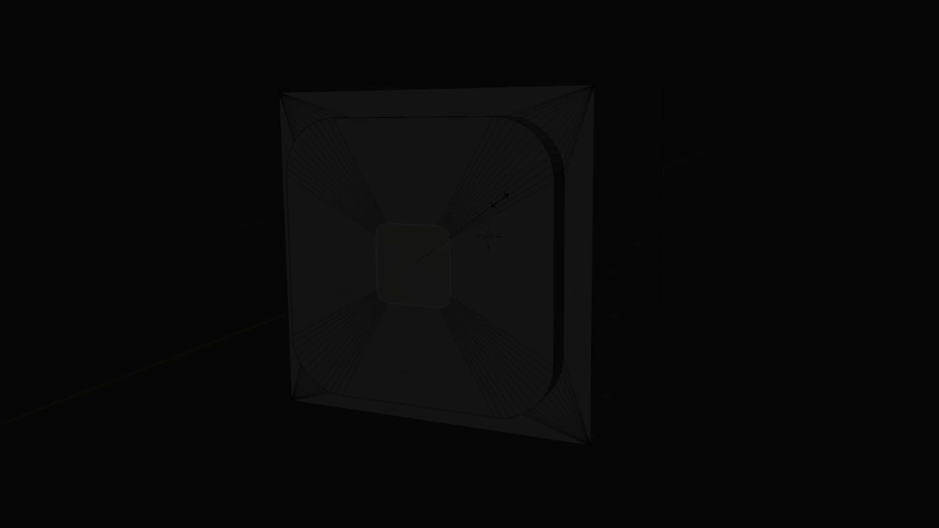
- Push the rounded dash panel inward with two extrusions along its normals
{"action": "key", "text": "alt+e"}
{"action": "left_click", "coordinate": [491, 220]}
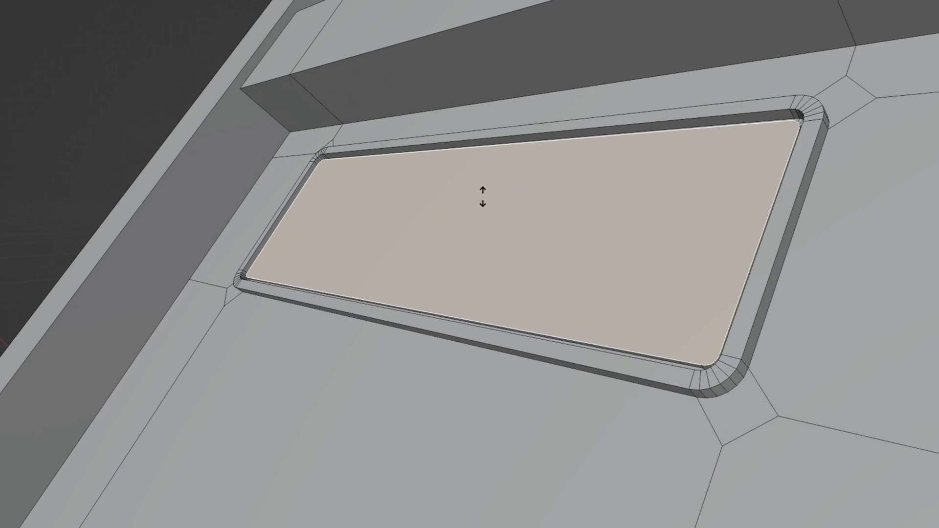
{"action": "key", "text": "s"}
{"action": "left_click", "coordinate": [771, 180]}
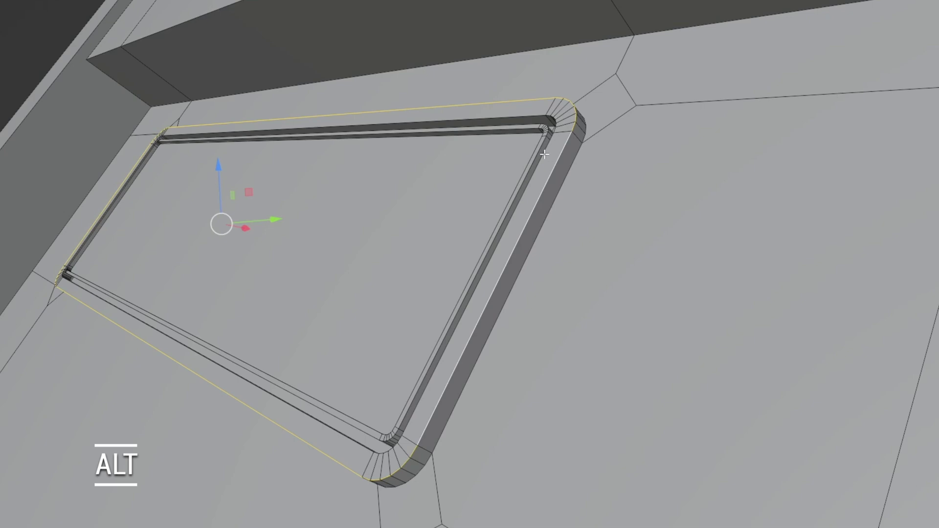
- Select the panel's inner rim edge loops and bevel them
{"action": "left_click", "coordinate": [545, 154], "text": "alt+shift"}
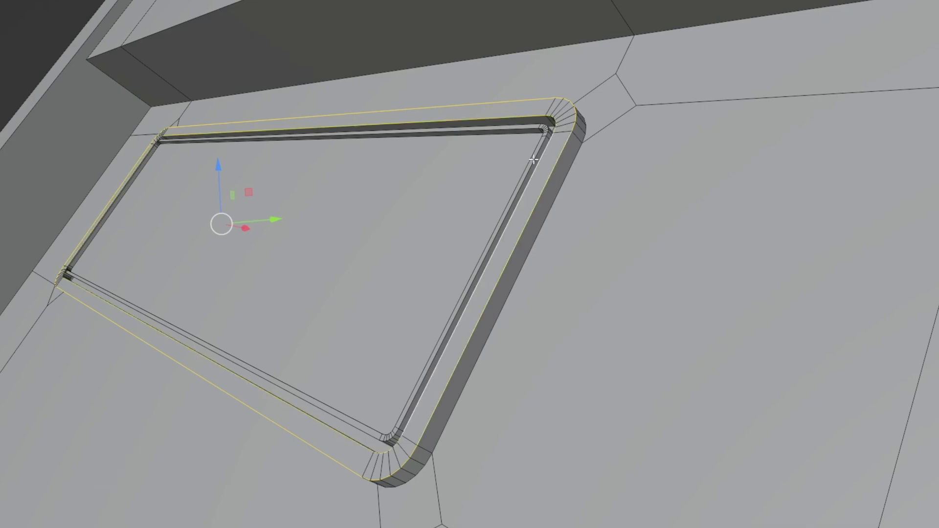
{"action": "left_click", "coordinate": [537, 161], "text": "alt+shift"}
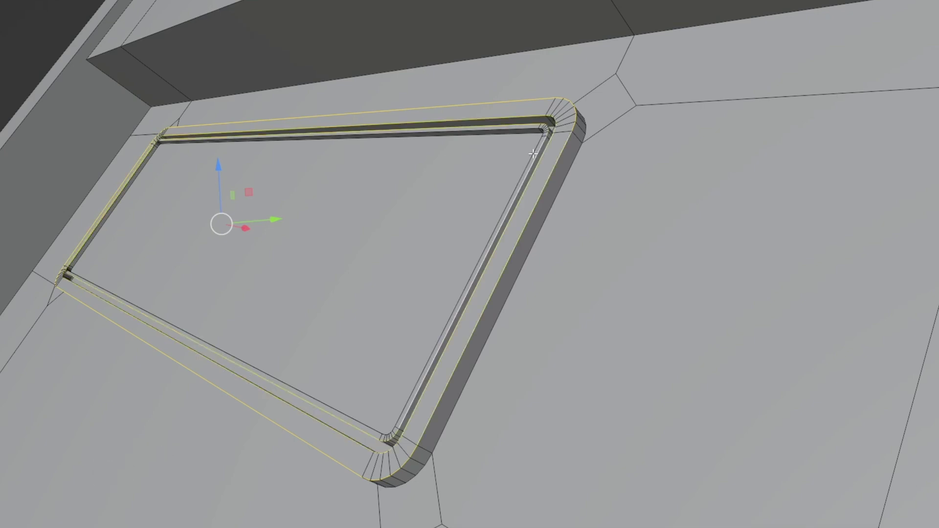
{"action": "left_click", "coordinate": [534, 153], "text": "alt+shift"}
{"action": "scroll", "coordinate": [533, 153], "scroll_direction": "up", "scroll_amount": 1}
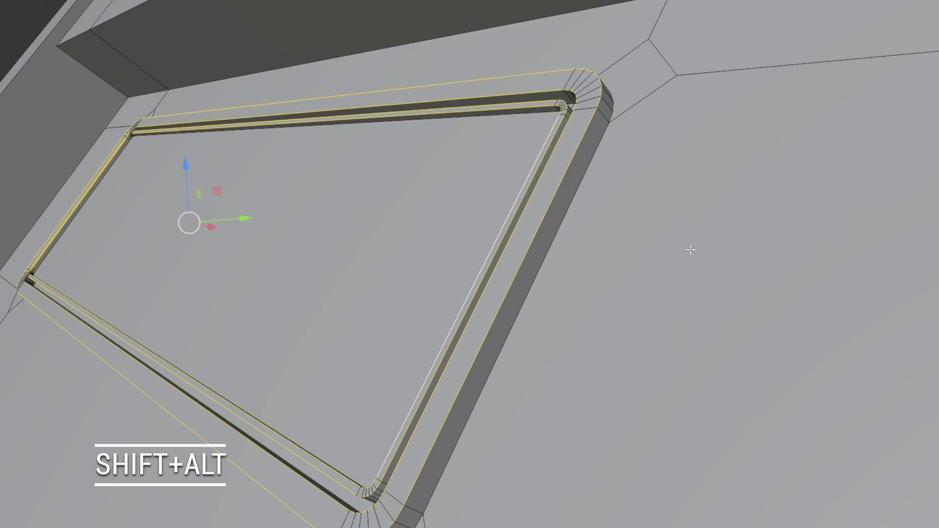
{"action": "key", "text": "ctrl+b"}
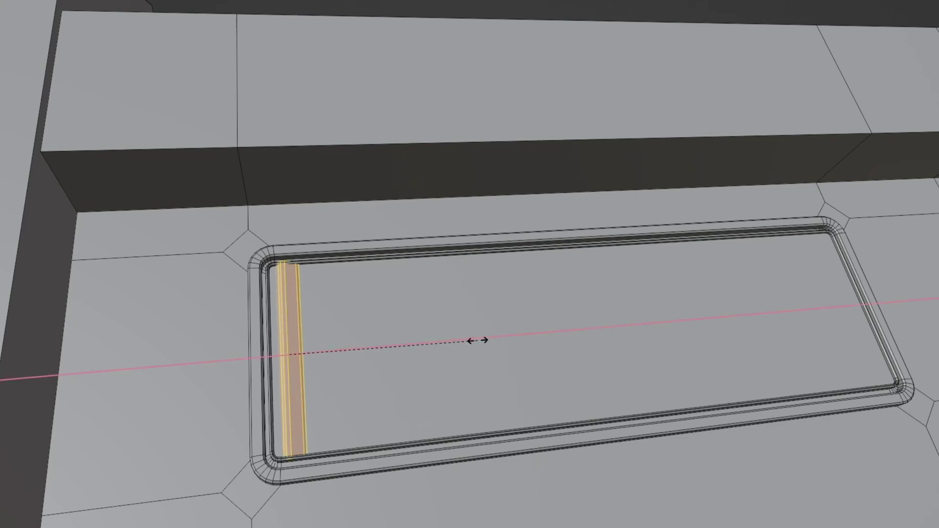
- Slide the rib edge loop right inside the panel, then repeat it across with Shift+R
{"action": "left_click_drag", "start_coordinate": [348, 351], "coordinate": [452, 334]}
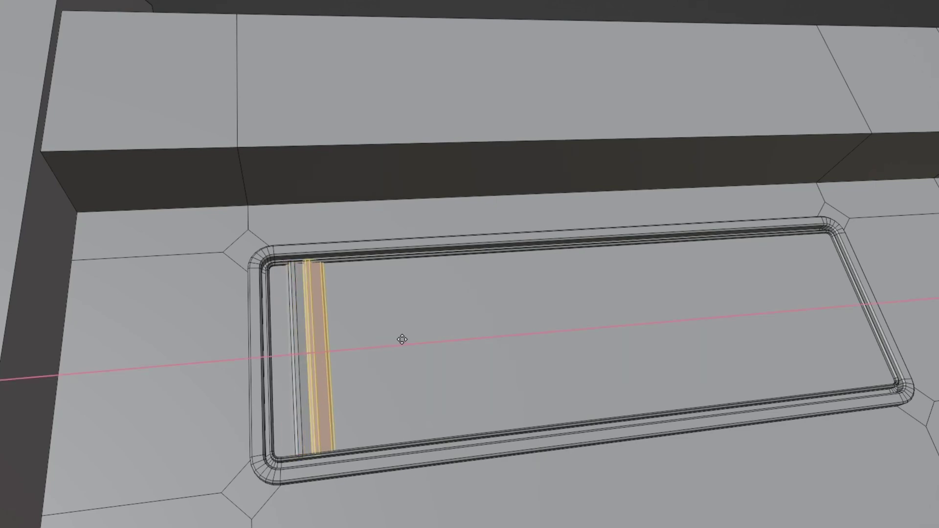
{"action": "left_click", "coordinate": [451, 334]}
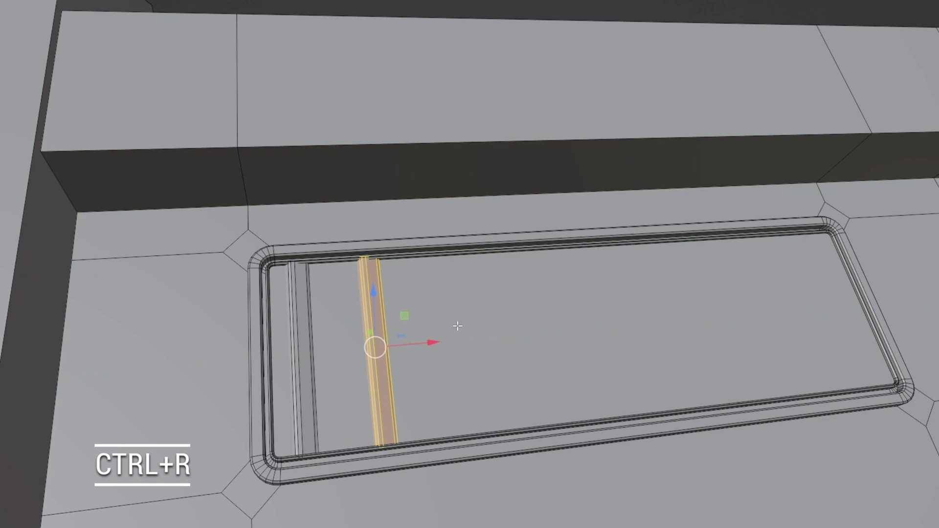
{"action": "key", "text": "shift+r"}
{"action": "key", "text": "shift+r"}
{"action": "key", "text": "shift+r"}
{"action": "key", "text": "shift+r"}
{"action": "key", "text": "shift+r"}
{"action": "key", "text": "shift+r"}
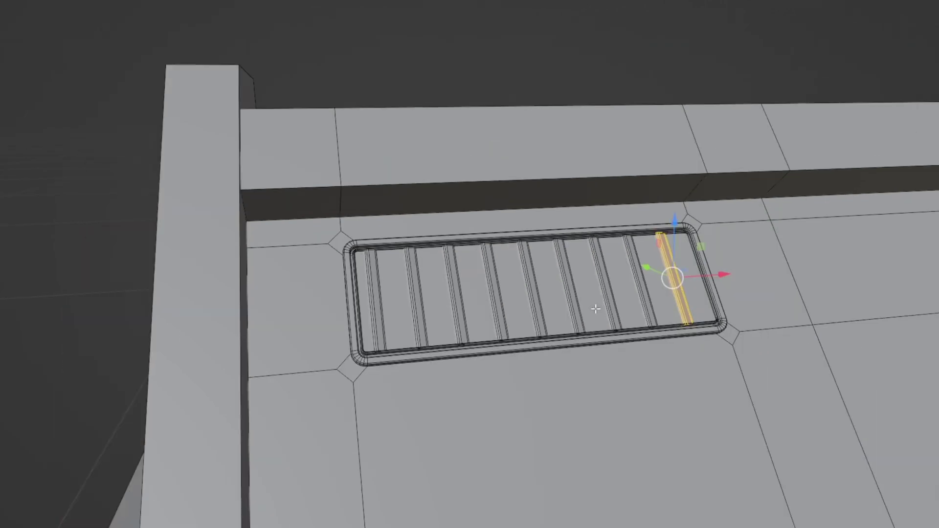
{"action": "scroll", "coordinate": [595, 310], "scroll_direction": "down", "scroll_amount": 3}
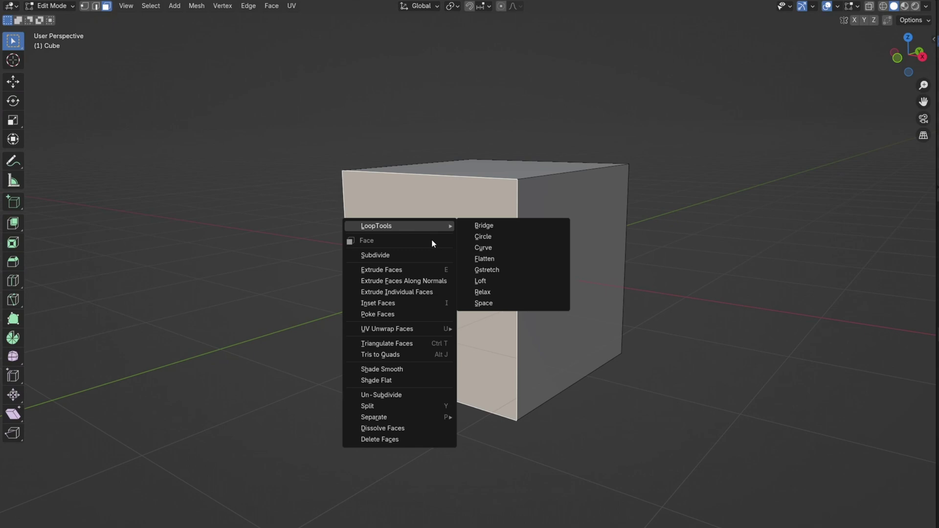
- Subdivide the cube's front face into a grid, trying and cancelling To Sphere
{"action": "right_click", "coordinate": [409, 256]}
{"action": "left_click", "coordinate": [409, 256]}
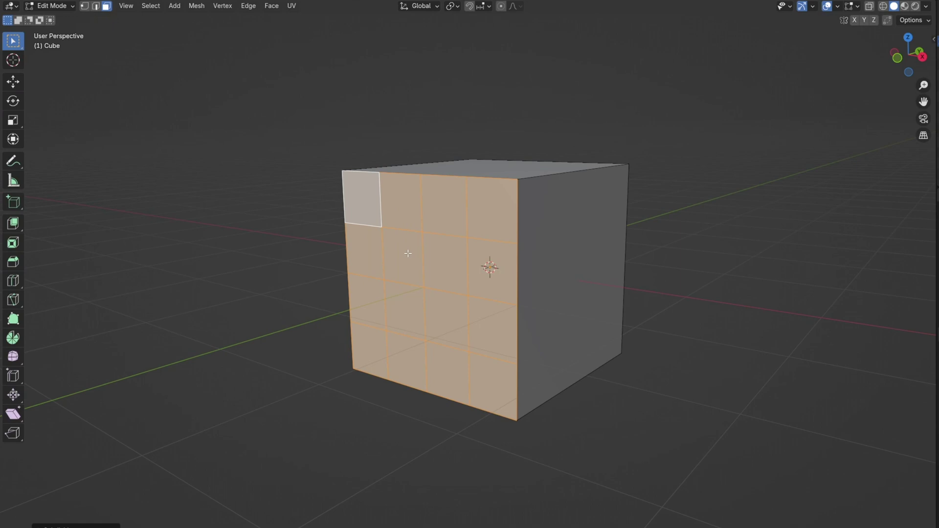
{"action": "key", "text": "shift+alt+s"}
{"action": "key", "text": "shift+alt+s"}
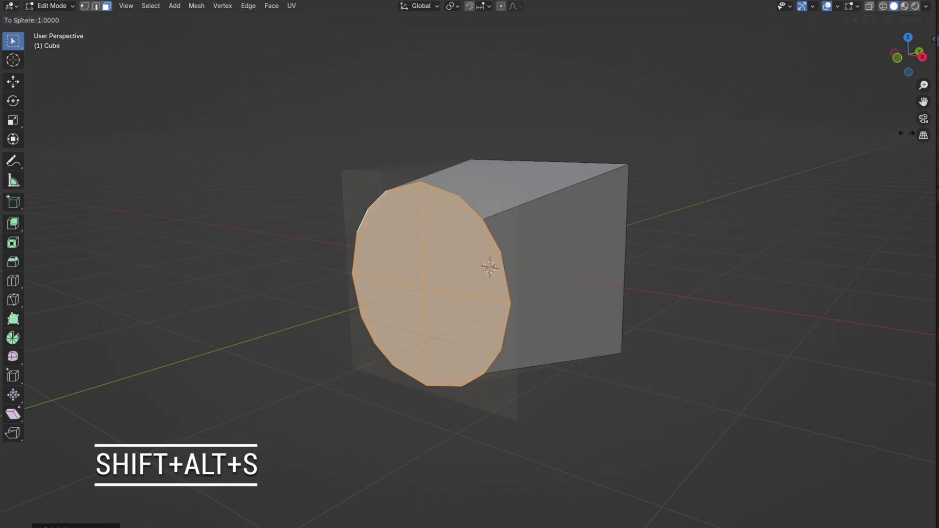
{"action": "key", "text": "Escape"}
- Round the subdivided faces into a circle with LoopTools and shrink it slightly
{"action": "right_click", "coordinate": [428, 215]}
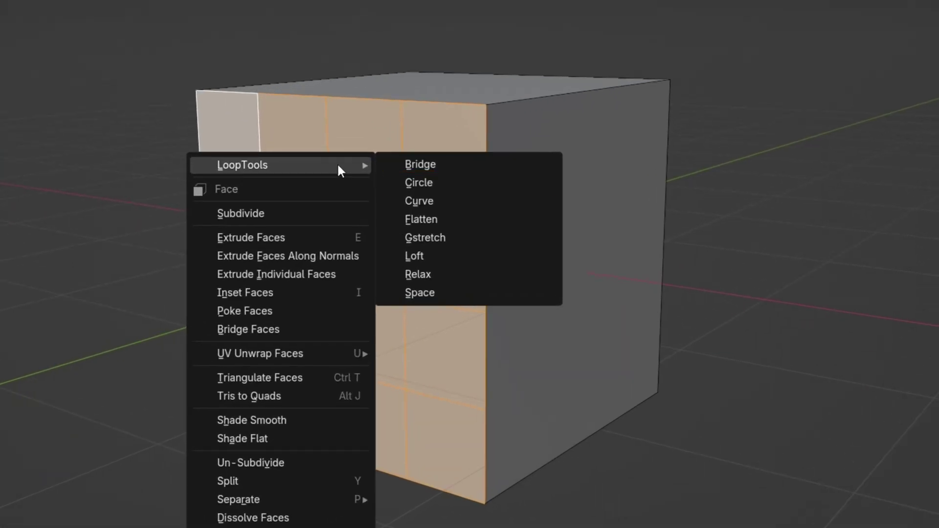
{"action": "left_click", "coordinate": [473, 225]}
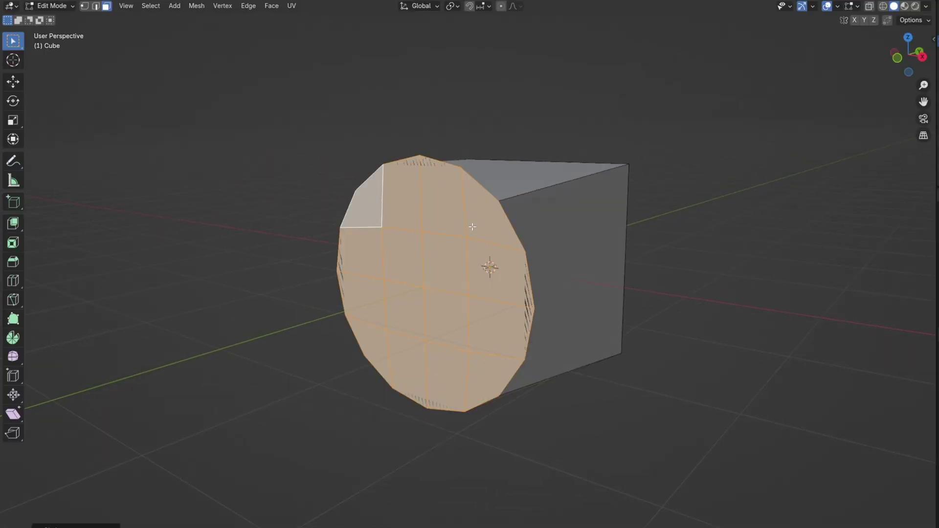
{"action": "key", "text": "s"}
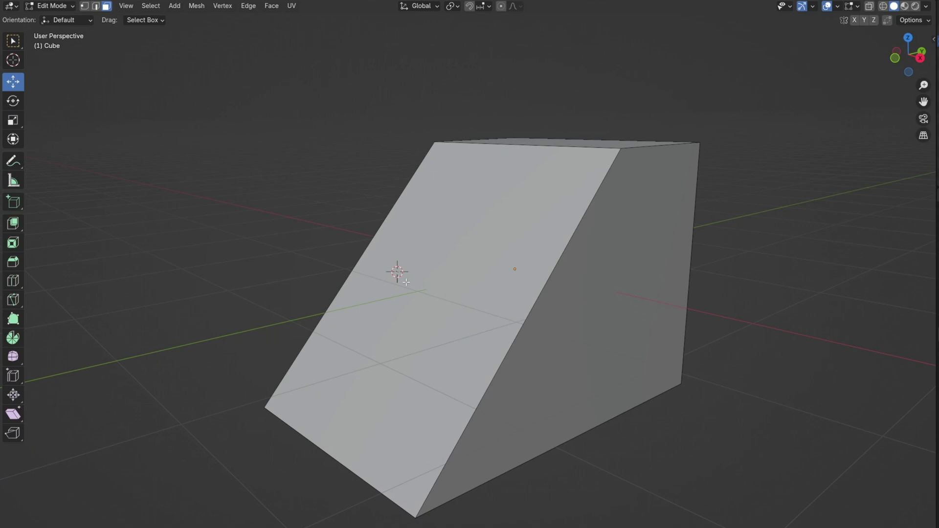
- Add a small rotated cylinder, then delete it as unwanted
{"action": "key", "text": "shift+a"}
{"action": "left_click", "coordinate": [387, 270]}
{"action": "key", "text": "s"}
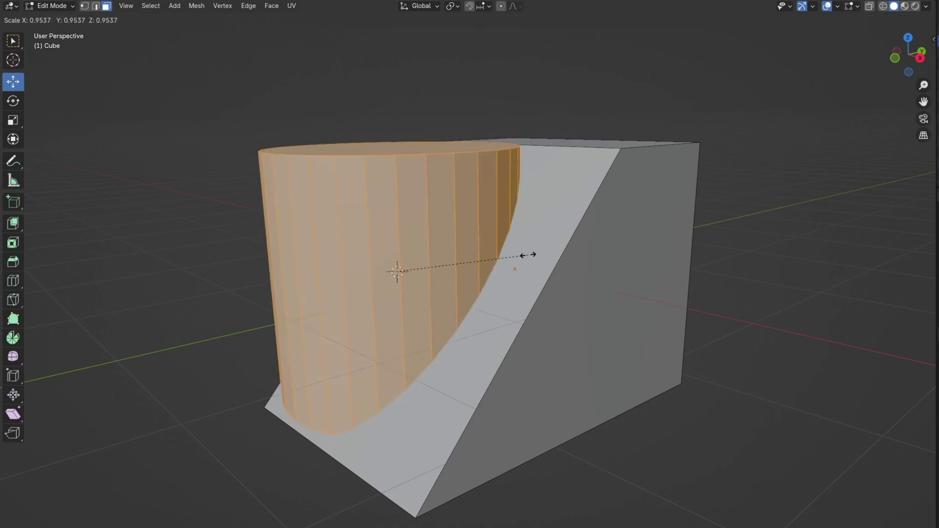
{"action": "left_click", "coordinate": [430, 273]}
{"action": "key", "text": "r"}
{"action": "left_click", "coordinate": [456, 209]}
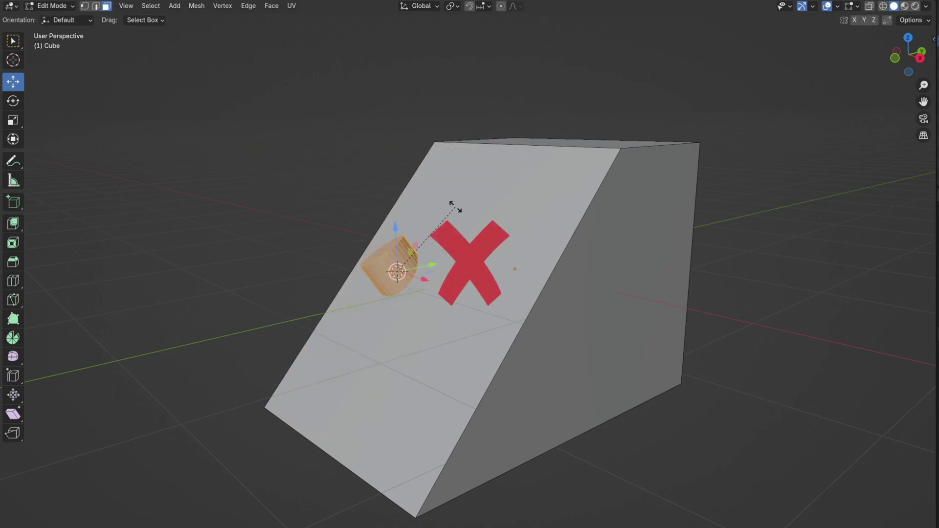
{"action": "key", "text": "r"}
{"action": "key", "text": "y"}
{"action": "left_click", "coordinate": [440, 242]}
{"action": "key", "text": "r"}
{"action": "left_click", "coordinate": [449, 175]}
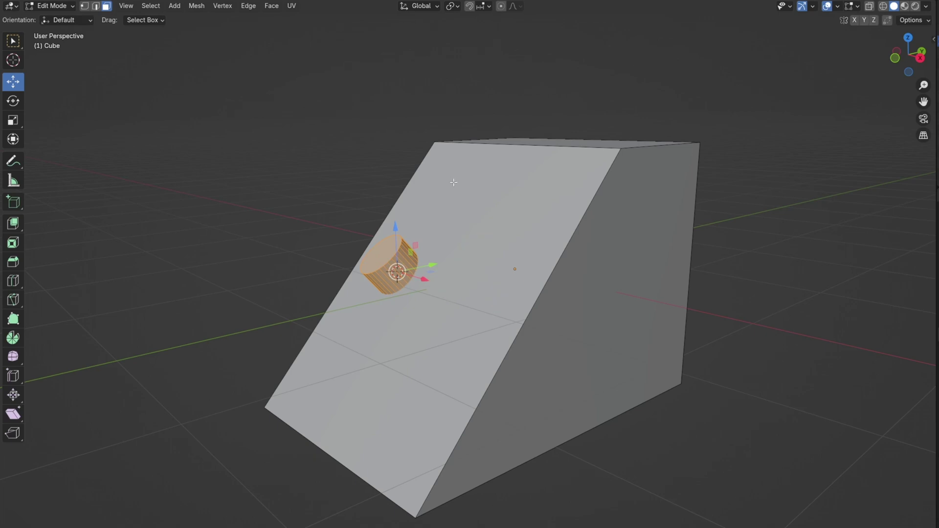
{"action": "key", "text": "x"}
{"action": "left_click", "coordinate": [453, 182]}
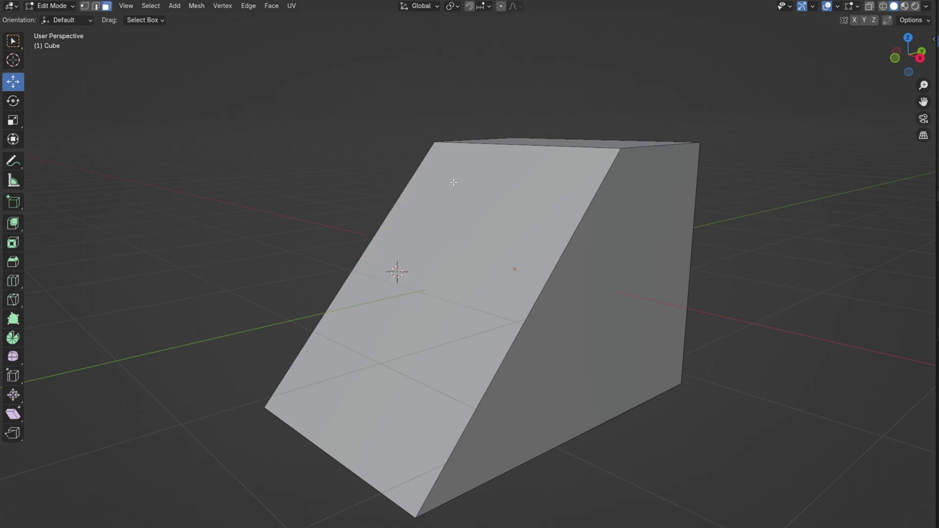
- Inset the wedge's sloped face and narrow it along Y in Normal orientation
{"action": "left_click", "coordinate": [546, 242]}
{"action": "key", "text": "e"}
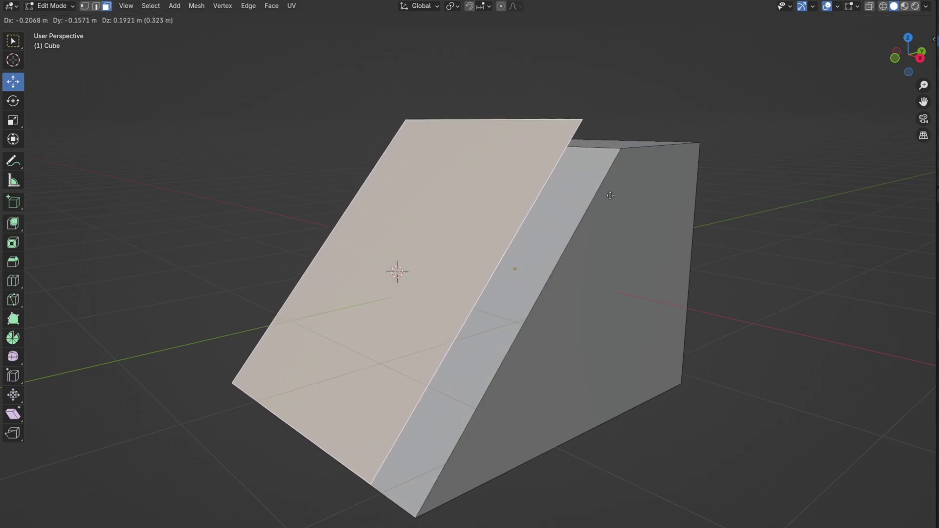
{"action": "right_click", "coordinate": [399, 272]}
{"action": "key", "text": "i"}
{"action": "left_click", "coordinate": [470, 249]}
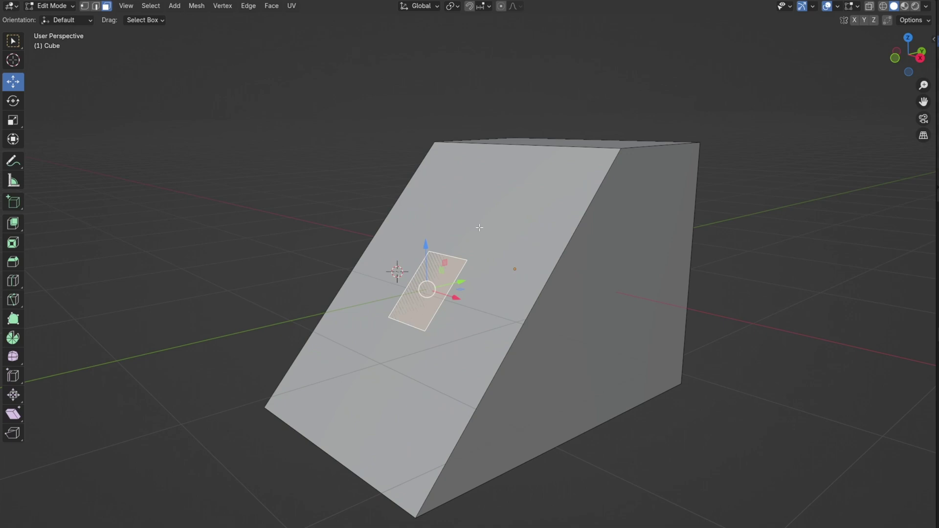
{"action": "left_click", "coordinate": [436, 6]}
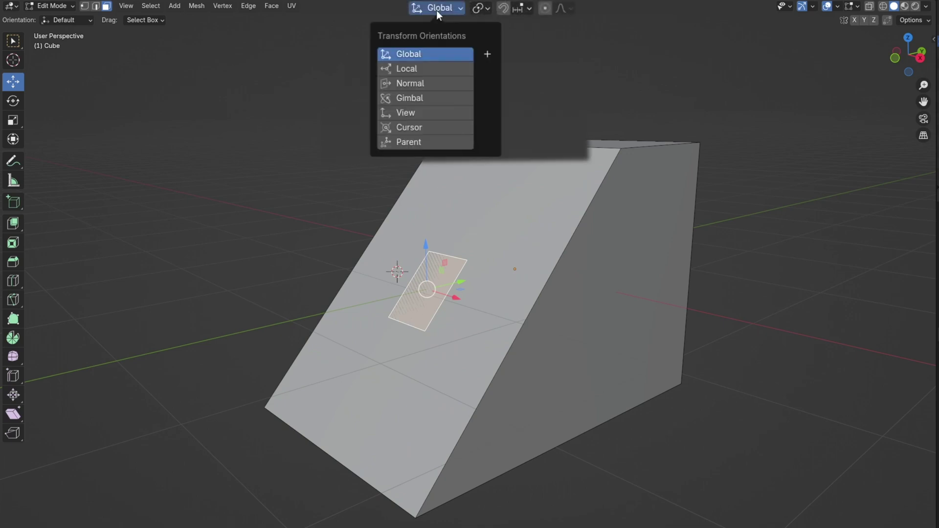
{"action": "left_click", "coordinate": [410, 83]}
{"action": "key", "text": "s"}
{"action": "key", "text": "y"}
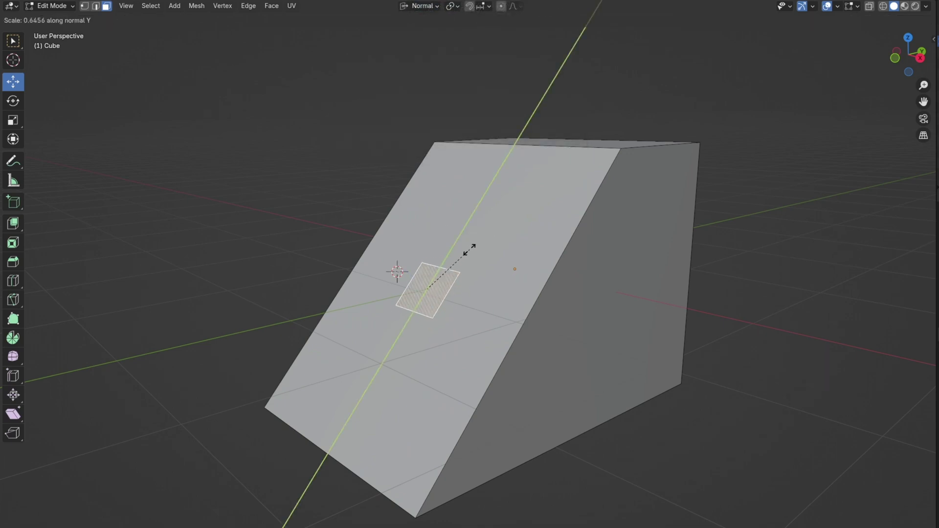
{"action": "left_click", "coordinate": [471, 251]}
- Circle the face with LoopTools, extrude it, delete only its end face, and bevel the edge
{"action": "right_click", "coordinate": [432, 281]}
{"action": "key", "text": "Escape"}
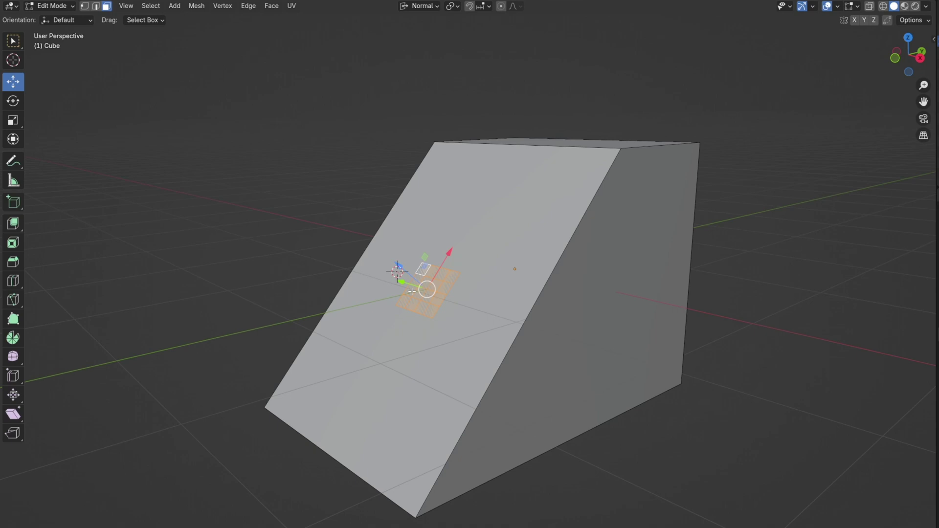
{"action": "right_click", "coordinate": [413, 285]}
{"action": "left_click", "coordinate": [461, 258]}
{"action": "key", "text": "e"}
{"action": "left_click", "coordinate": [401, 268]}
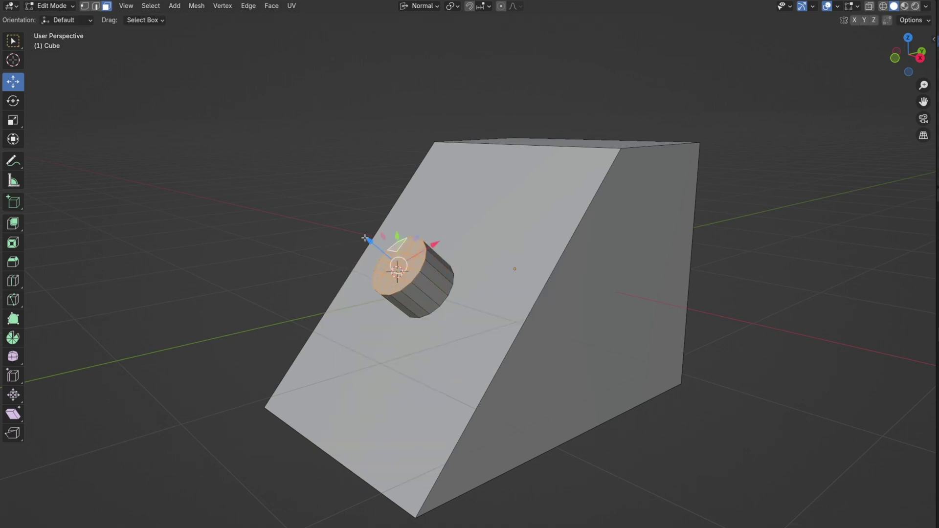
{"action": "key", "text": "x"}
{"action": "left_click", "coordinate": [319, 285]}
{"action": "key", "text": "ctrl+b"}
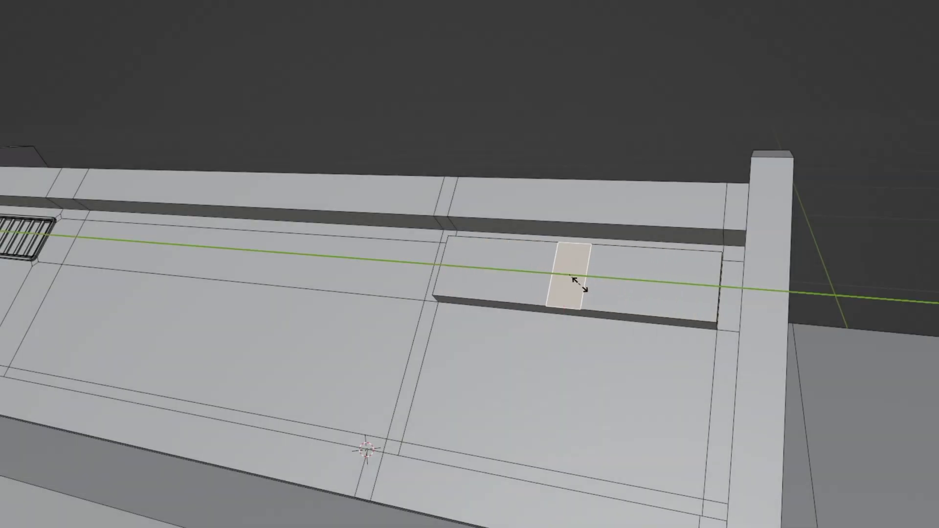
- Make a circular extruded knob and copy it to the radio panel's right end
{"action": "key", "text": "x"}
{"action": "left_click", "coordinate": [579, 285]}
{"action": "middle_click_drag", "start_coordinate": [578, 285], "coordinate": [625, 286]}
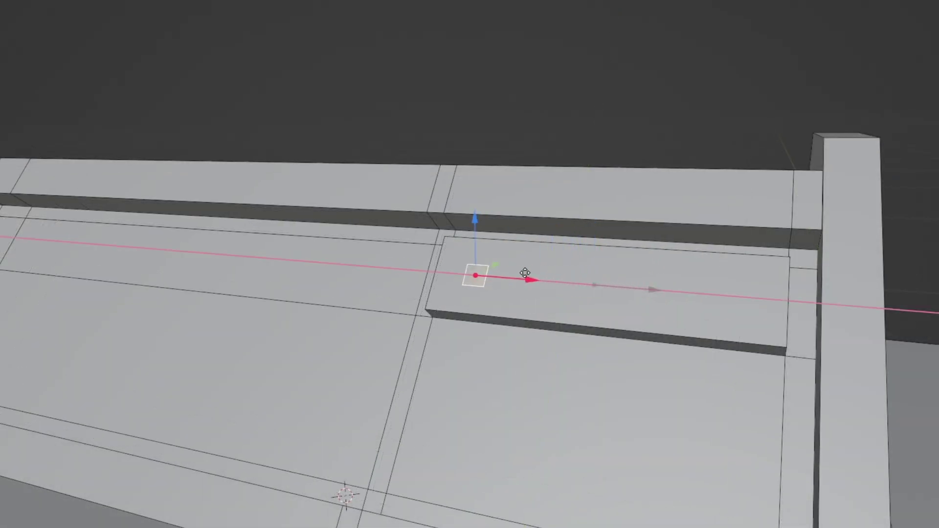
{"action": "scroll", "coordinate": [507, 273], "scroll_direction": "up", "scroll_amount": 3}
{"action": "right_click", "coordinate": [421, 317]}
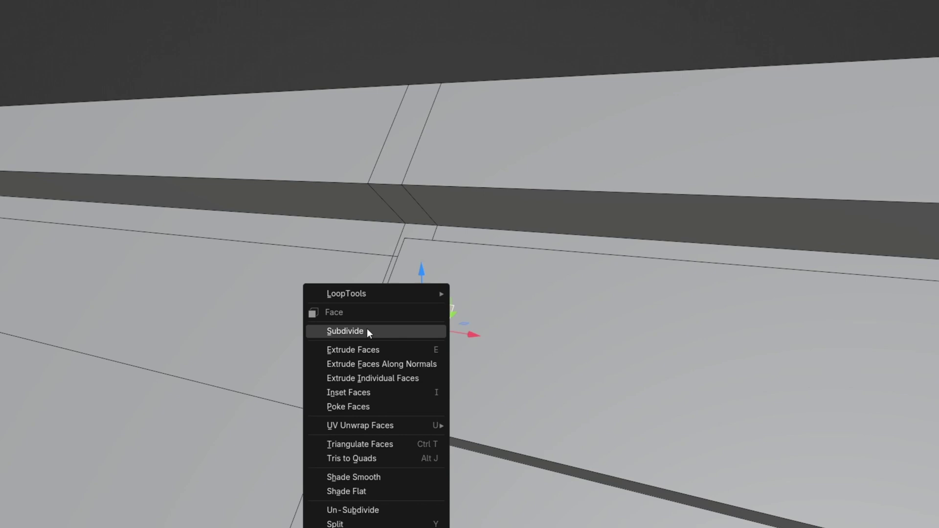
{"action": "left_click", "coordinate": [367, 331]}
{"action": "right_click", "coordinate": [415, 318]}
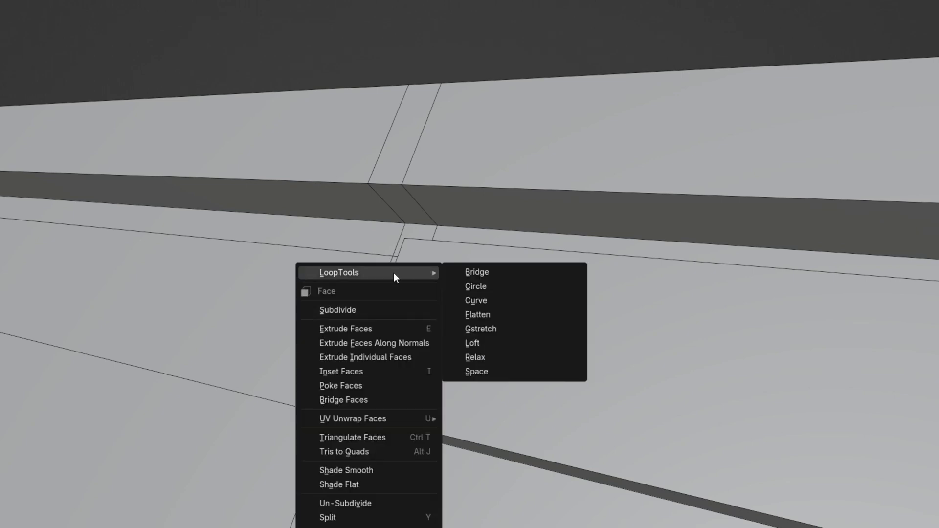
{"action": "left_click", "coordinate": [478, 289]}
{"action": "key", "text": "alt+e"}
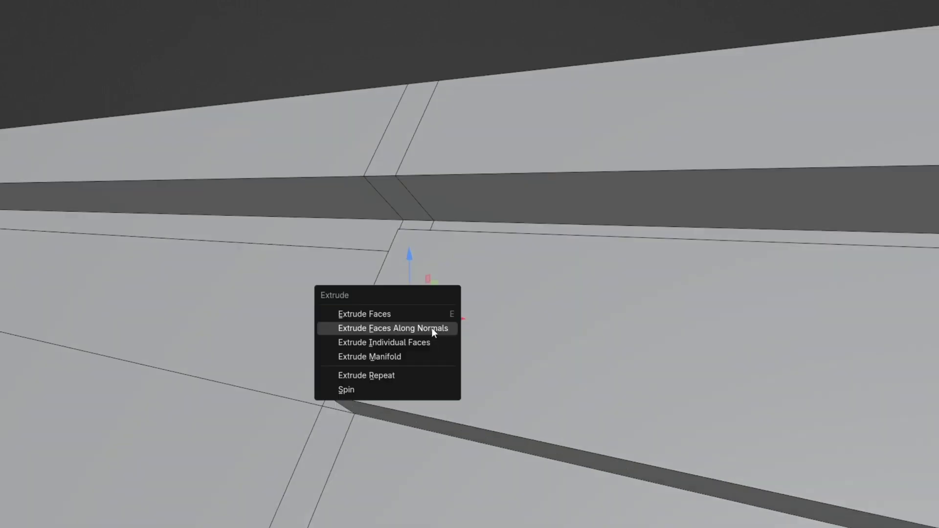
{"action": "left_click", "coordinate": [431, 328]}
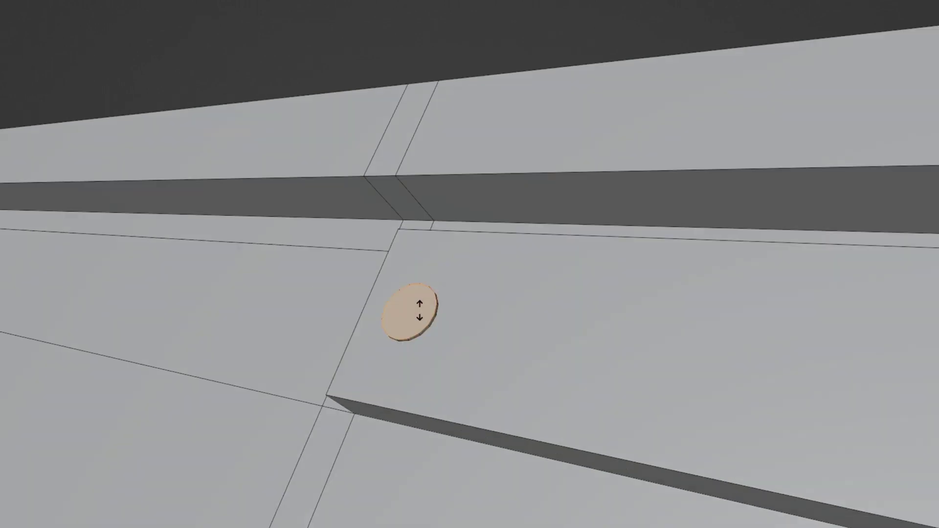
{"action": "left_click", "coordinate": [730, 320]}
{"action": "scroll", "coordinate": [469, 294], "scroll_direction": "down", "scroll_amount": 4}
{"action": "key", "text": "shift+d"}
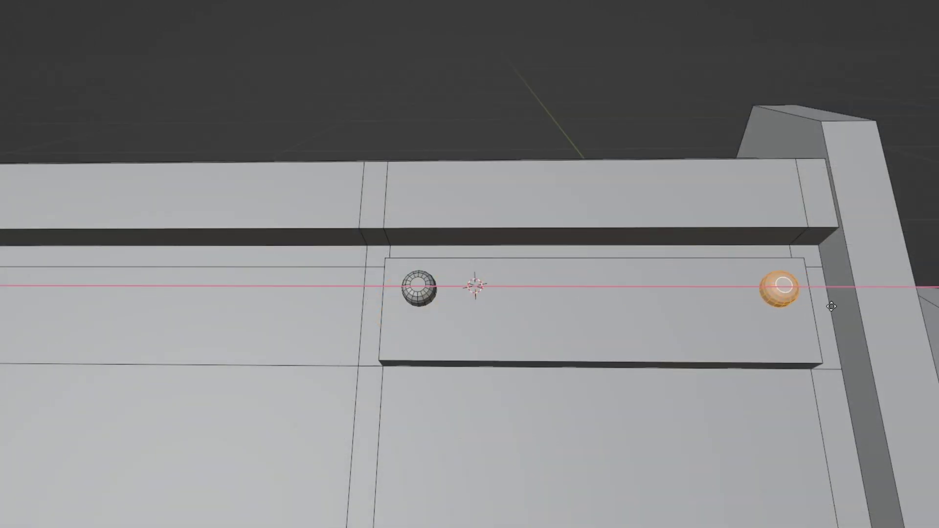
{"action": "left_click", "coordinate": [829, 308]}
- Inset the panel's display area and push it inward into a recess
{"action": "middle_click_drag", "start_coordinate": [734, 294], "coordinate": [661, 308]}
{"action": "left_click", "coordinate": [514, 441]}
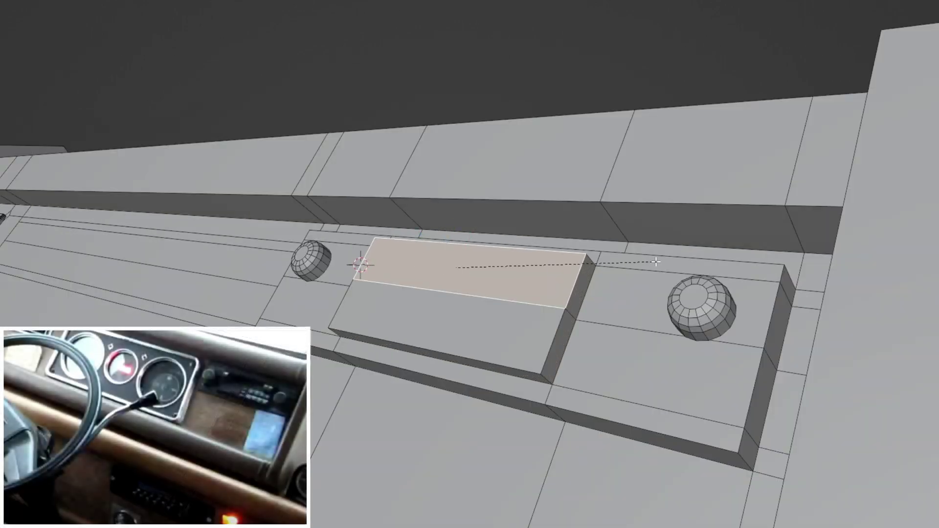
{"action": "left_click", "coordinate": [645, 263]}
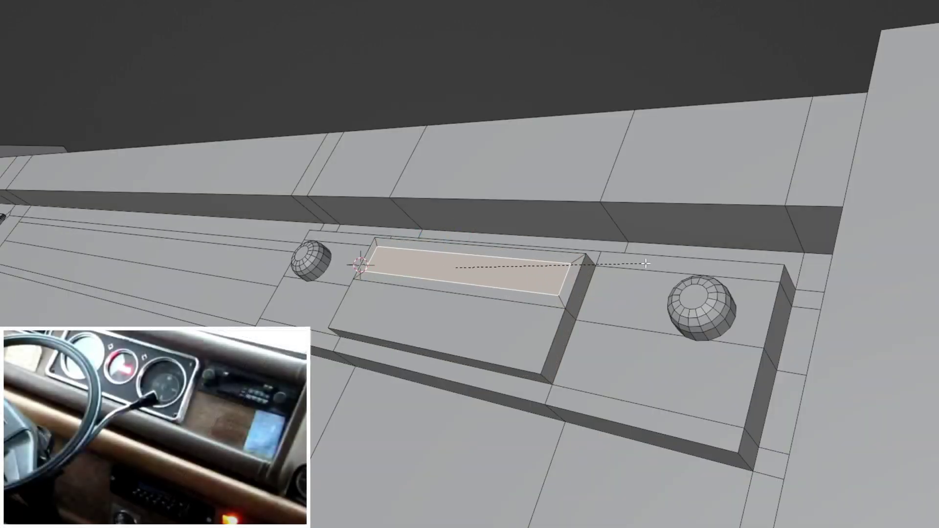
{"action": "key", "text": "e"}
- Duplicate the recessed face, shrink it into a button face and move it below the display
{"action": "key", "text": "shift+d"}
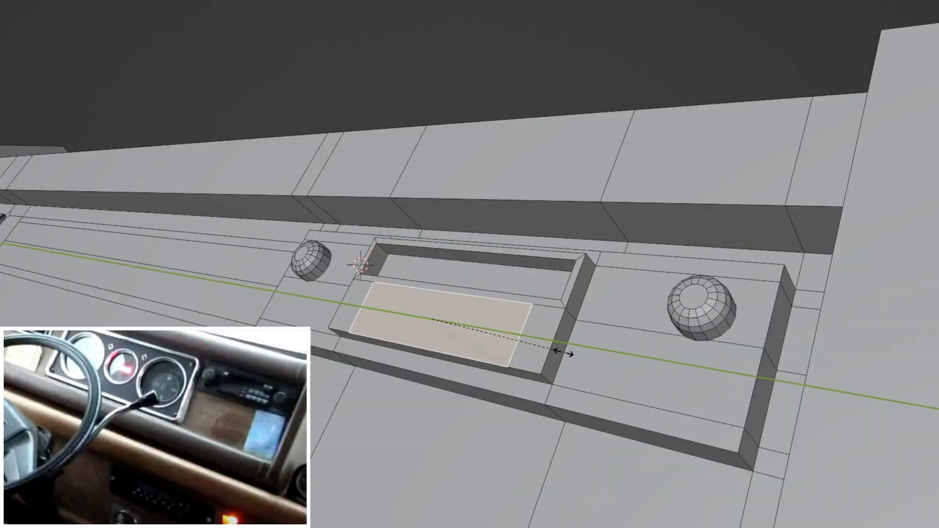
{"action": "left_click", "coordinate": [470, 322]}
{"action": "key", "text": "s"}
{"action": "key", "text": "g"}
{"action": "key", "text": "y"}
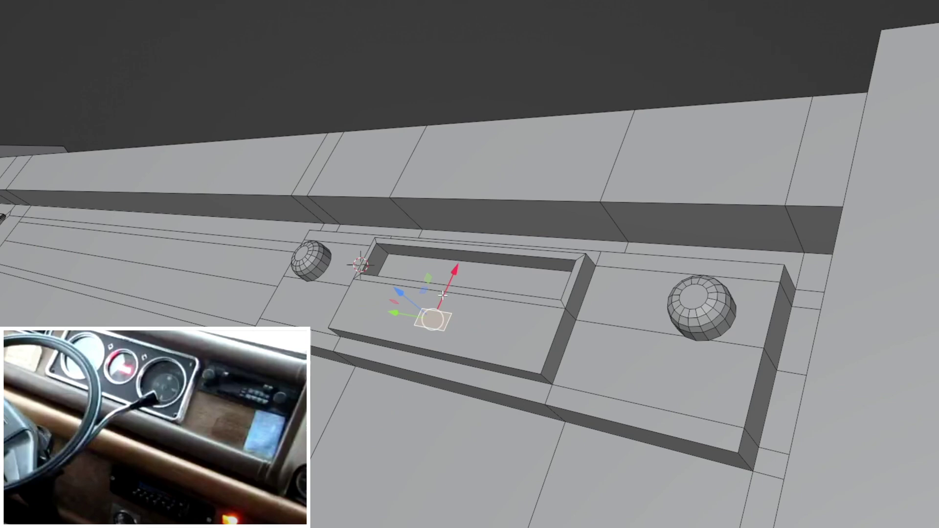
{"action": "key", "text": "g"}
{"action": "key", "text": "y"}
{"action": "left_click", "coordinate": [440, 316]}
- Copy the button face and extrude it along Y into a button box
{"action": "key", "text": "g"}
{"action": "key", "text": "y"}
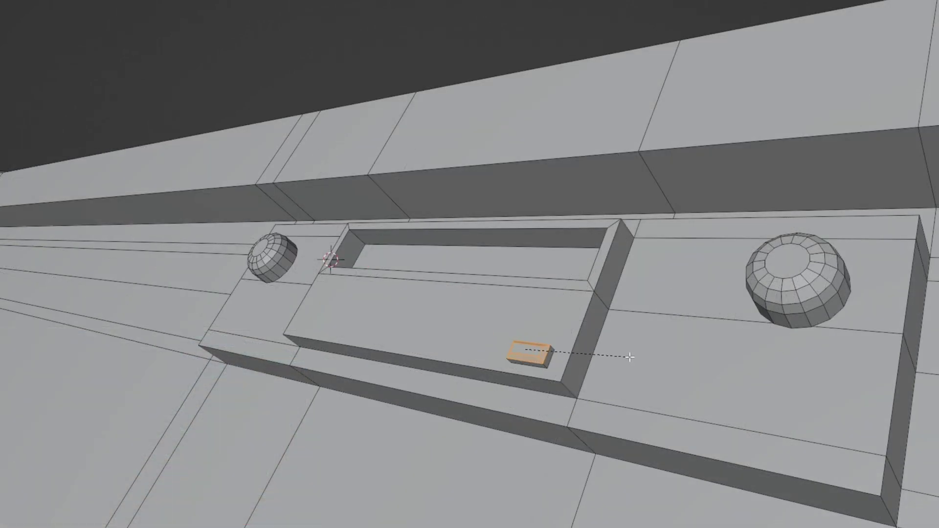
{"action": "key", "text": "e"}
{"action": "key", "text": "y"}
{"action": "left_click", "coordinate": [501, 360]}
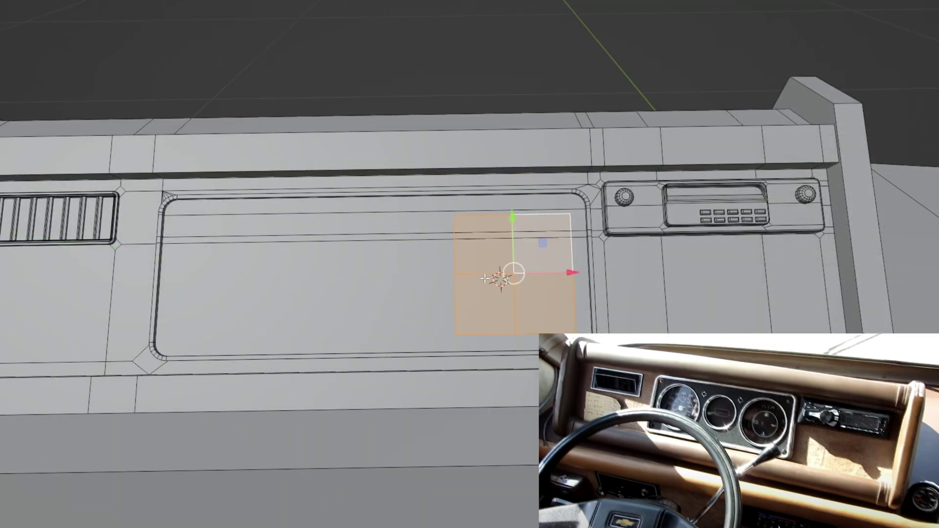
- Subdivide the plane, round it with LoopTools Circle, and limited-dissolve the inner edges
{"action": "right_click", "coordinate": [497, 257]}
{"action": "left_click", "coordinate": [507, 255]}
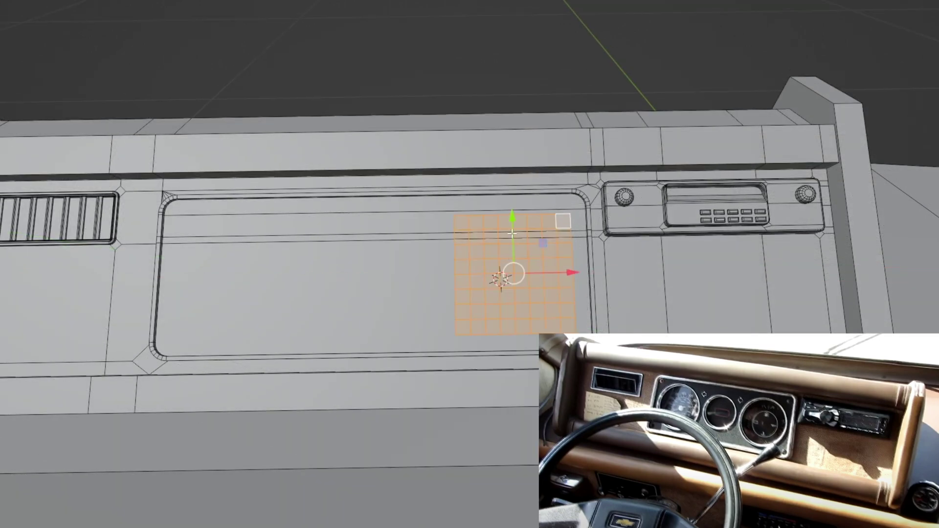
{"action": "right_click", "coordinate": [486, 214]}
{"action": "left_click", "coordinate": [631, 210]}
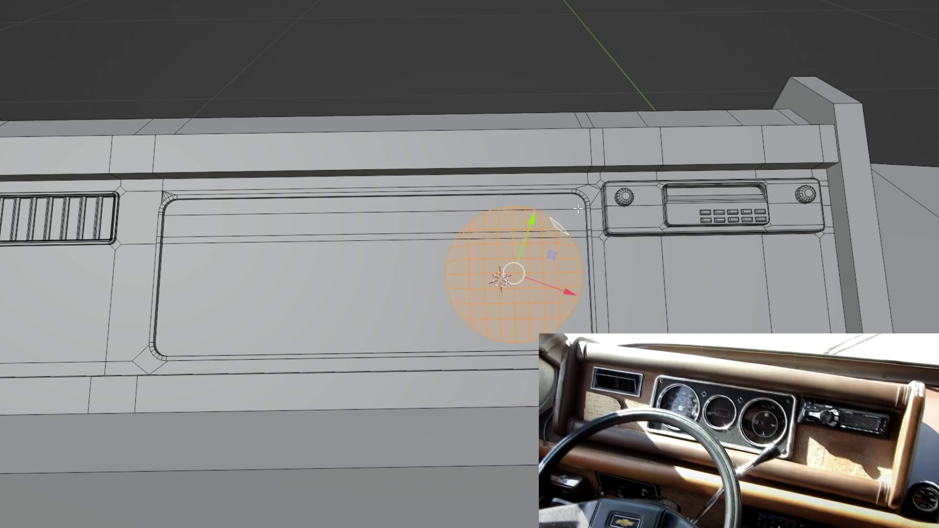
{"action": "key", "text": "x"}
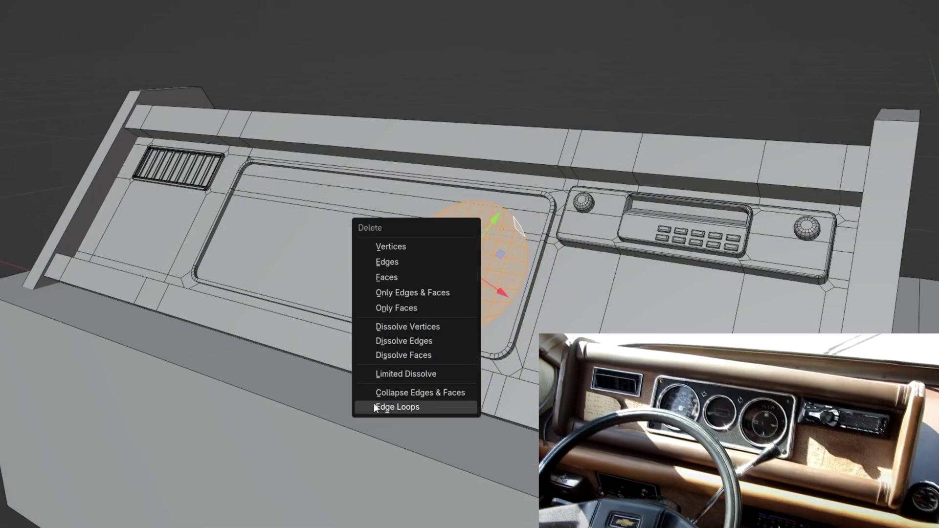
{"action": "left_click", "coordinate": [394, 375]}
- Extrude the circle along normals into the dash as a gauge recess, then select the console's bottom strip
{"action": "key", "text": "alt+e"}
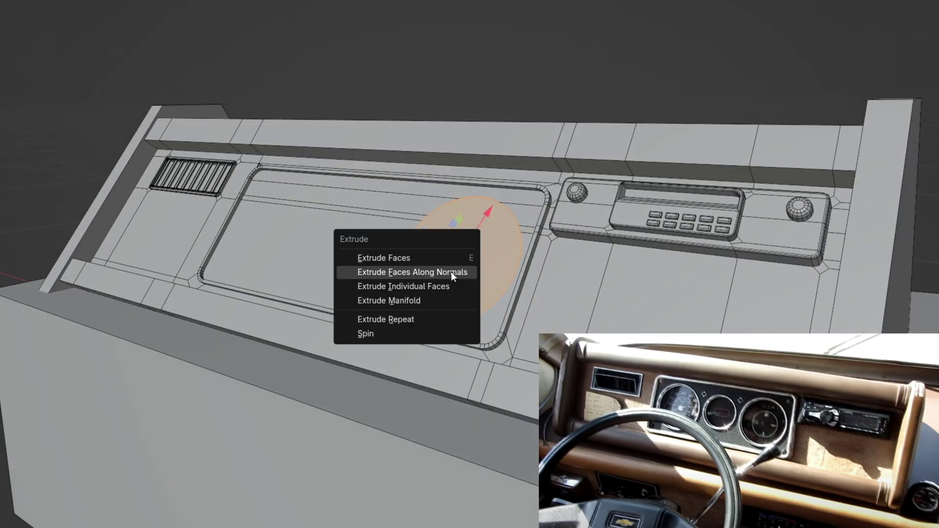
{"action": "left_click", "coordinate": [451, 273]}
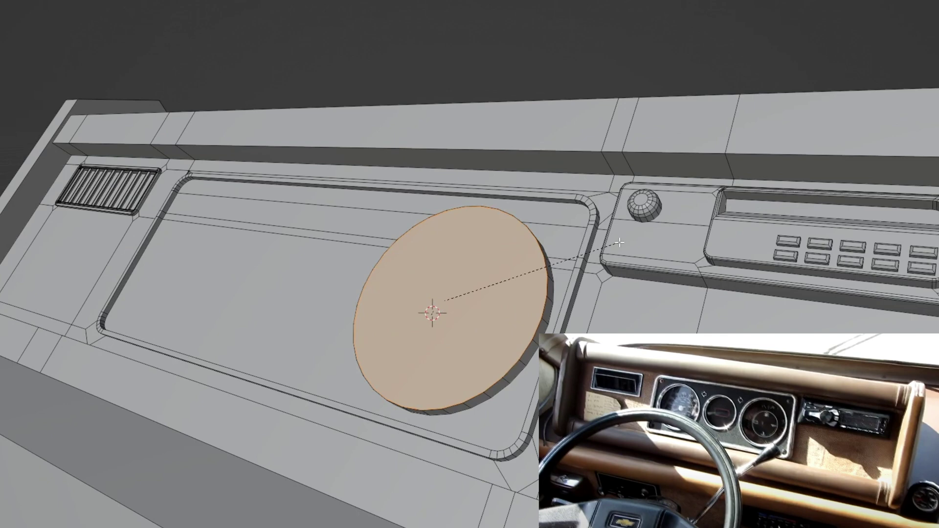
{"action": "key", "text": "alt+e"}
{"action": "left_click", "coordinate": [578, 269]}
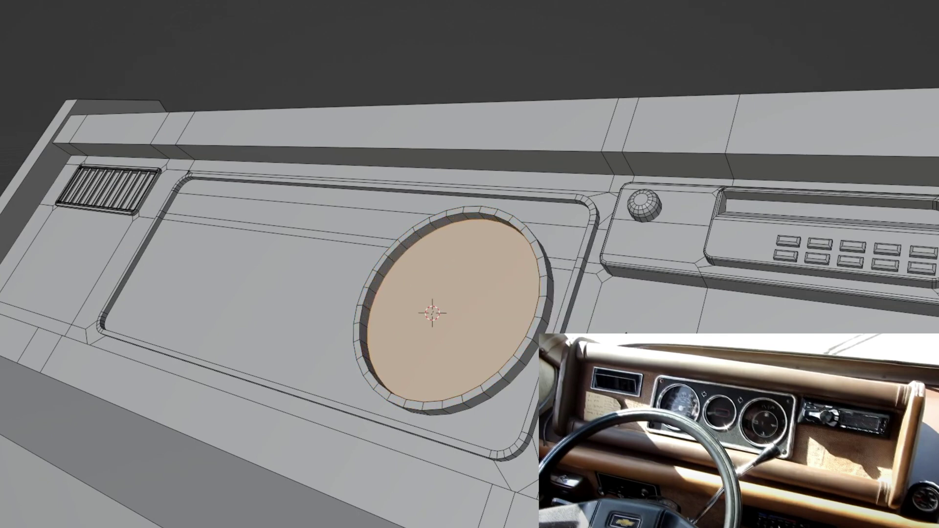
{"action": "left_click_drag", "start_coordinate": [580, 280], "coordinate": [547, 270]}
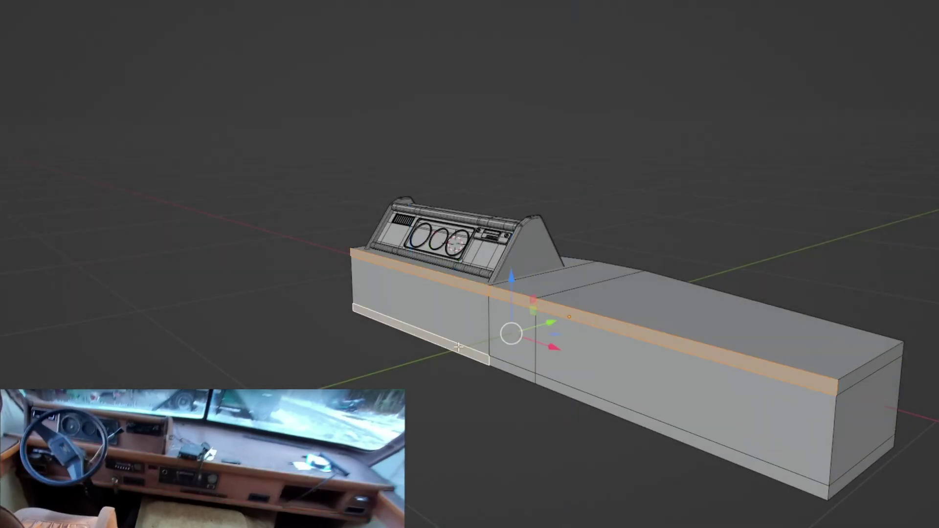
{"action": "left_click", "coordinate": [569, 388], "text": "shift"}
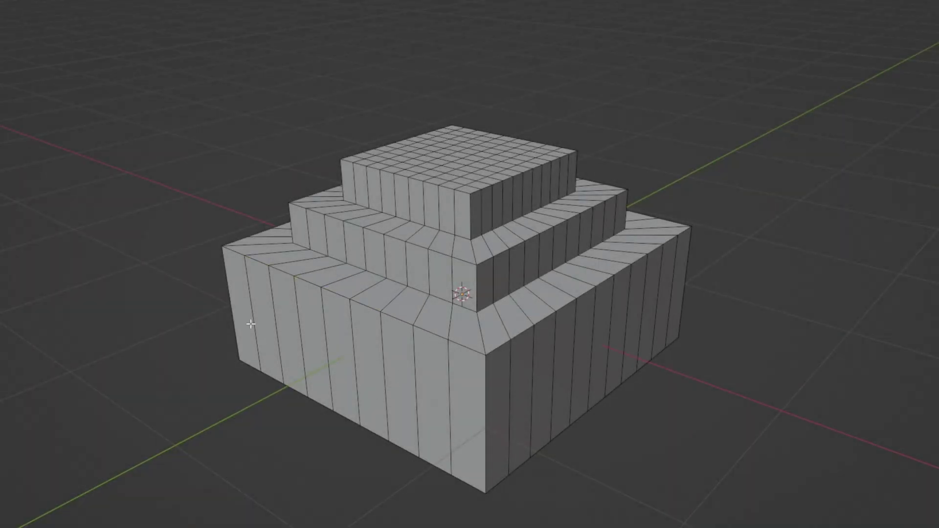
- Select the inner base-top and middle-tier top edge loops on the stepped block
{"action": "left_click", "coordinate": [284, 271], "text": "alt"}
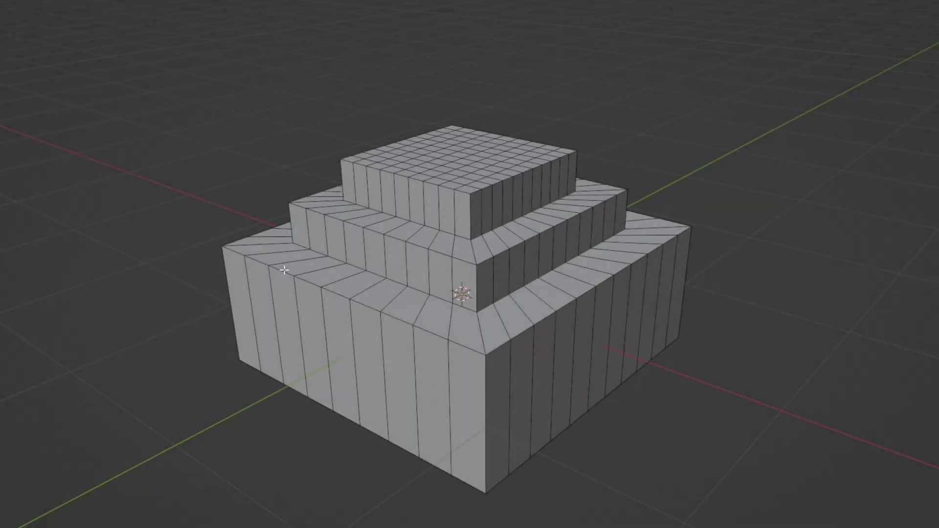
{"action": "left_click", "coordinate": [283, 271], "text": "alt"}
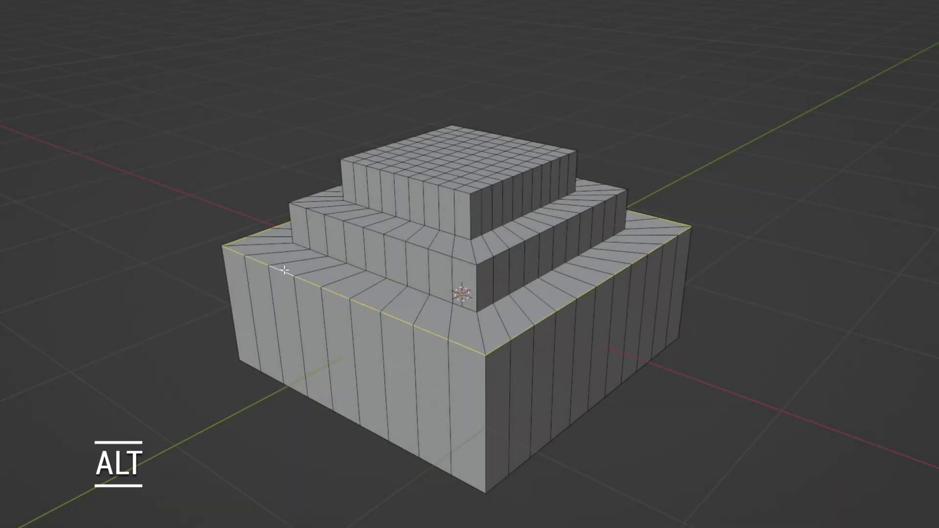
{"action": "left_click", "coordinate": [345, 220], "text": "alt"}
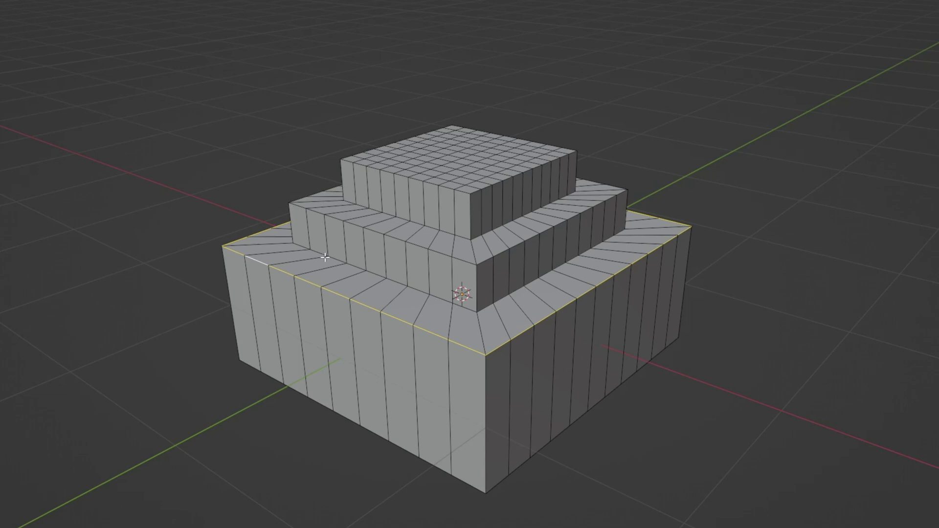
{"action": "left_click", "coordinate": [335, 258], "text": "alt+shift"}
{"action": "left_click", "coordinate": [354, 229], "text": "alt+shift"}
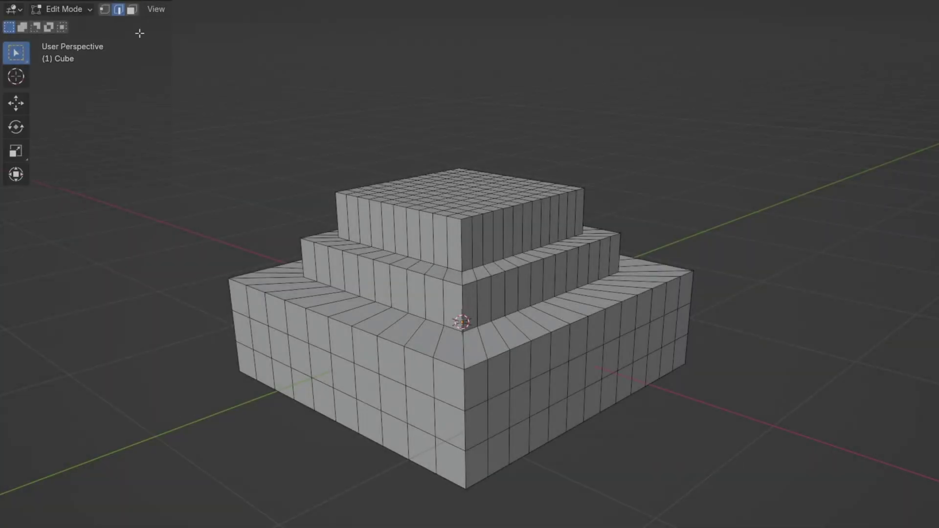
{"action": "left_click", "coordinate": [242, 330]}
{"action": "left_click", "coordinate": [279, 346], "text": "shift"}
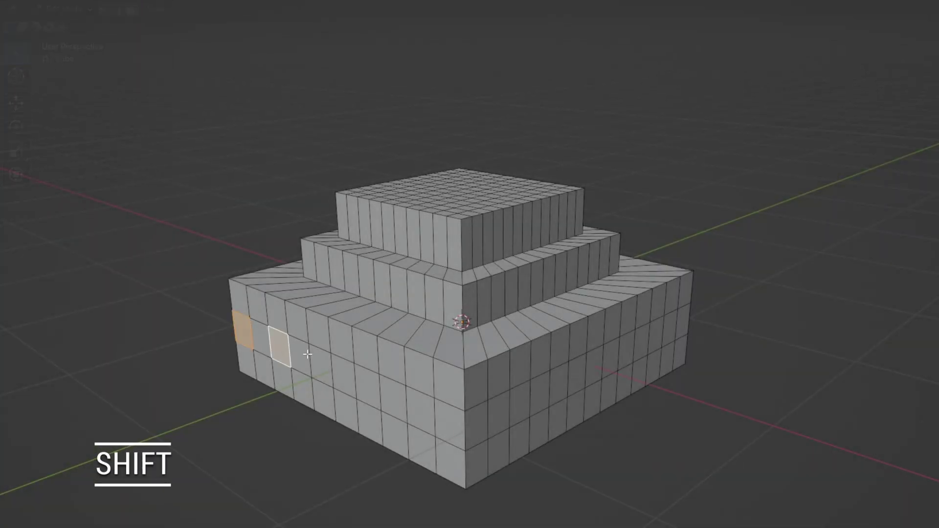
{"action": "left_click", "coordinate": [311, 361], "text": "shift"}
{"action": "left_click", "coordinate": [243, 332], "text": "alt"}
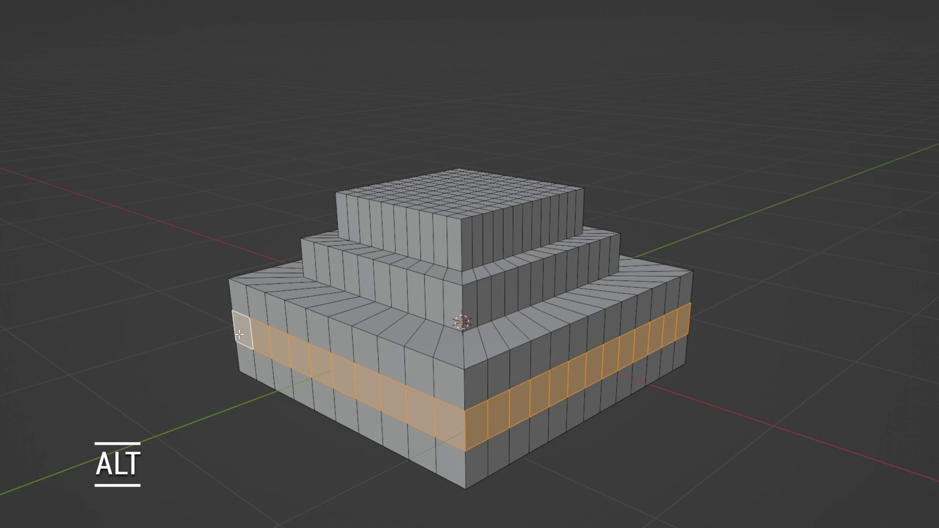
{"action": "left_click", "coordinate": [312, 272], "text": "alt"}
{"action": "left_click", "coordinate": [242, 332], "text": "alt"}
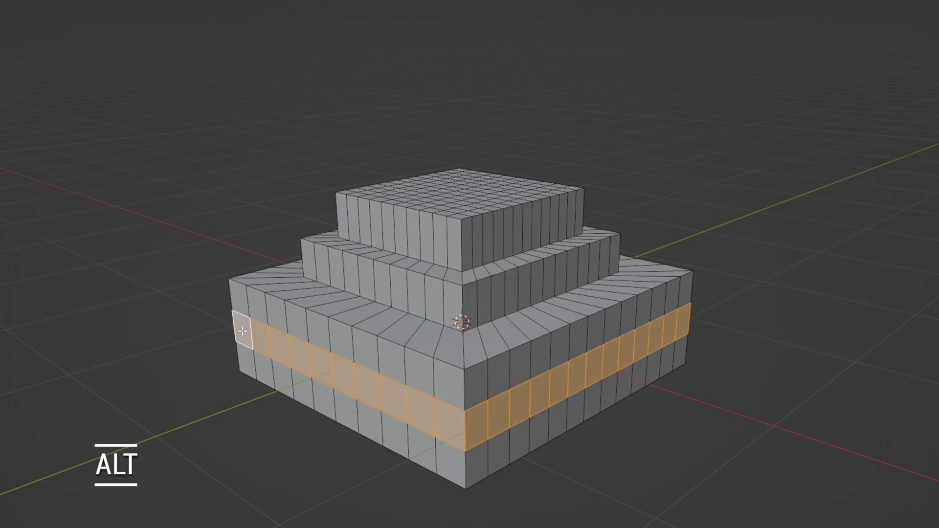
{"action": "left_click", "coordinate": [308, 266], "text": "alt+shift"}
{"action": "left_click", "coordinate": [341, 219], "text": "alt+shift"}
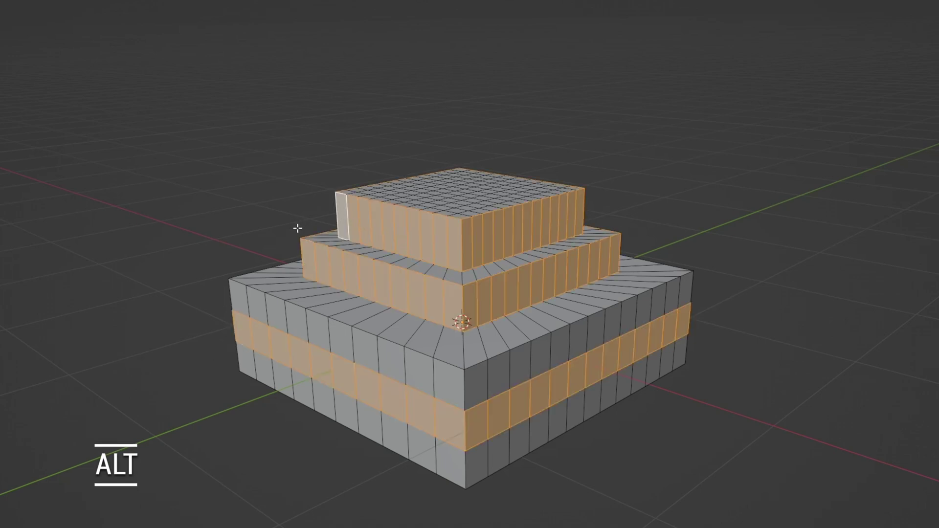
{"action": "left_click", "coordinate": [339, 328], "text": "alt"}
{"action": "left_click", "coordinate": [299, 308], "text": "alt+shift"}
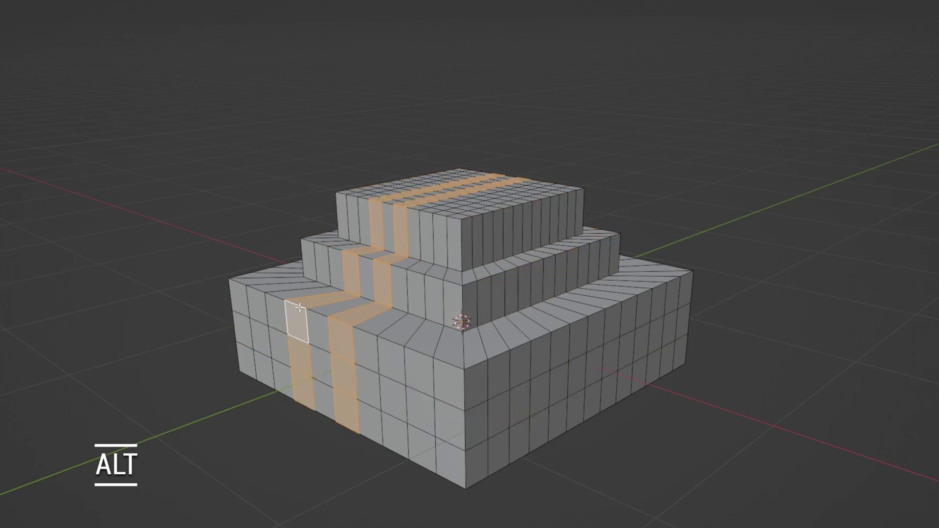
{"action": "left_click", "coordinate": [249, 224], "text": "alt"}
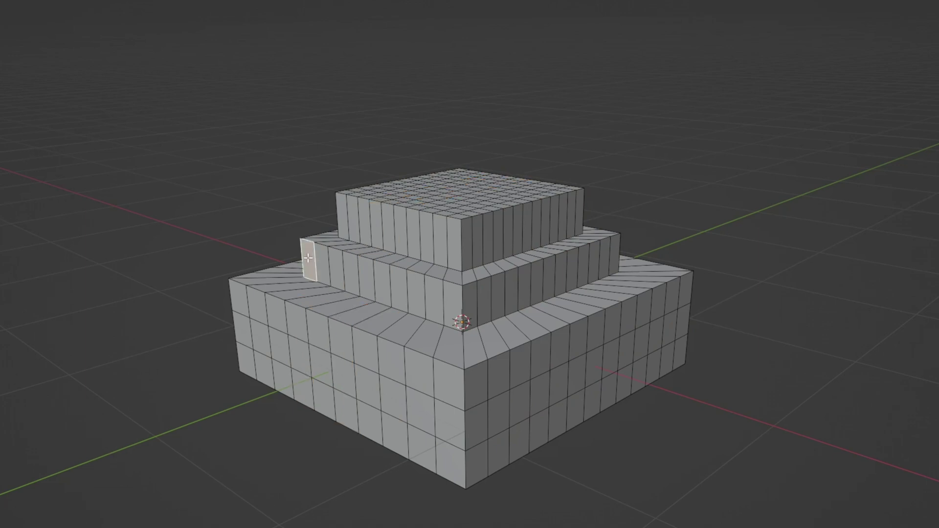
{"action": "left_click", "coordinate": [359, 271], "text": "ctrl"}
{"action": "left_click", "coordinate": [407, 293], "text": "ctrl"}
{"action": "left_click", "coordinate": [418, 210], "text": "ctrl"}
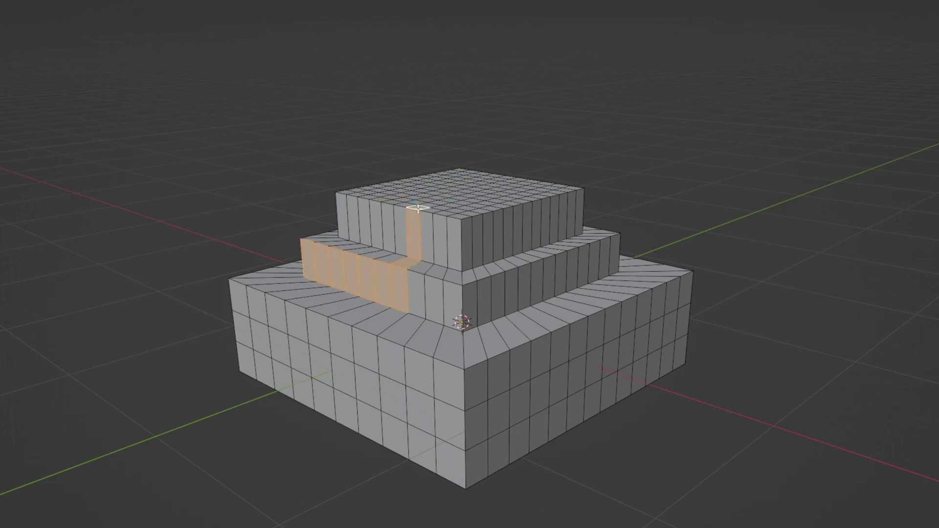
{"action": "middle_click_drag", "start_coordinate": [474, 224], "coordinate": [434, 292]}
{"action": "middle_click_drag", "start_coordinate": [527, 221], "coordinate": [469, 308]}
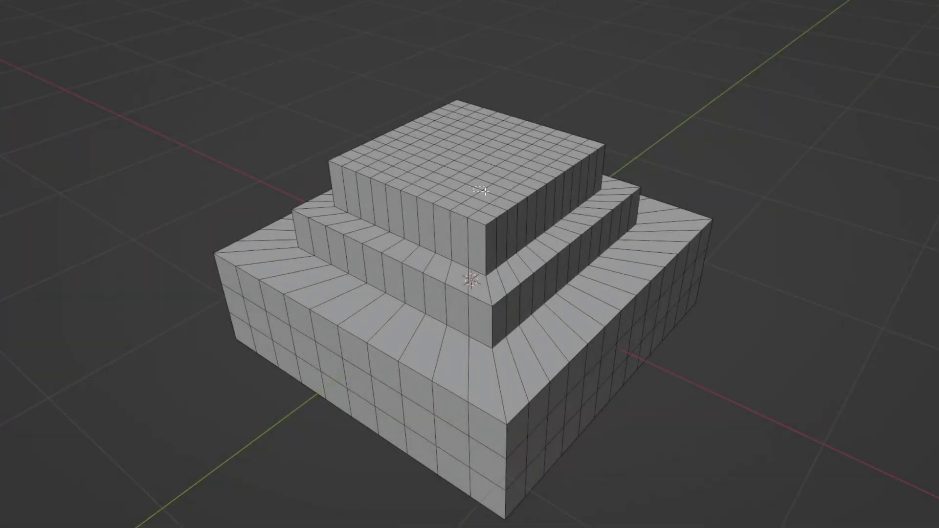
- Raise the selected top faces along Z into a small block and select it
{"action": "key", "text": "g"}
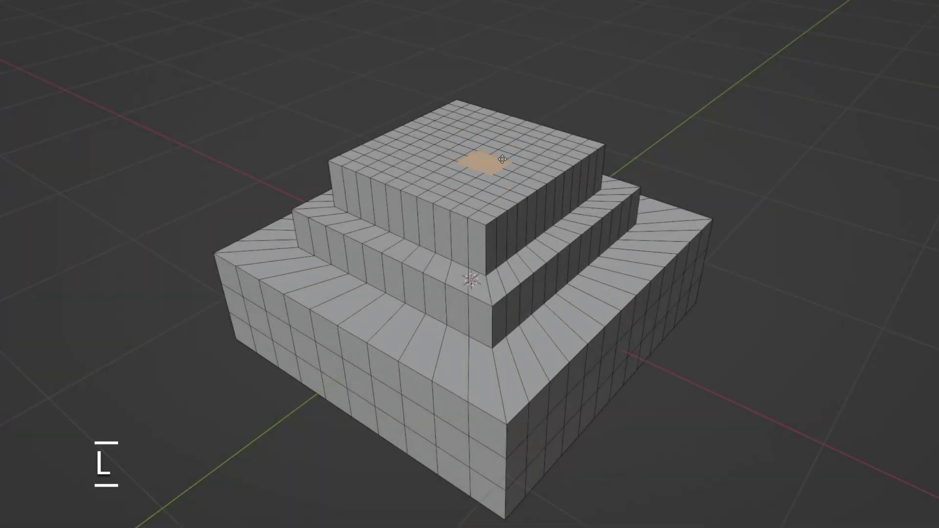
{"action": "key", "text": "z"}
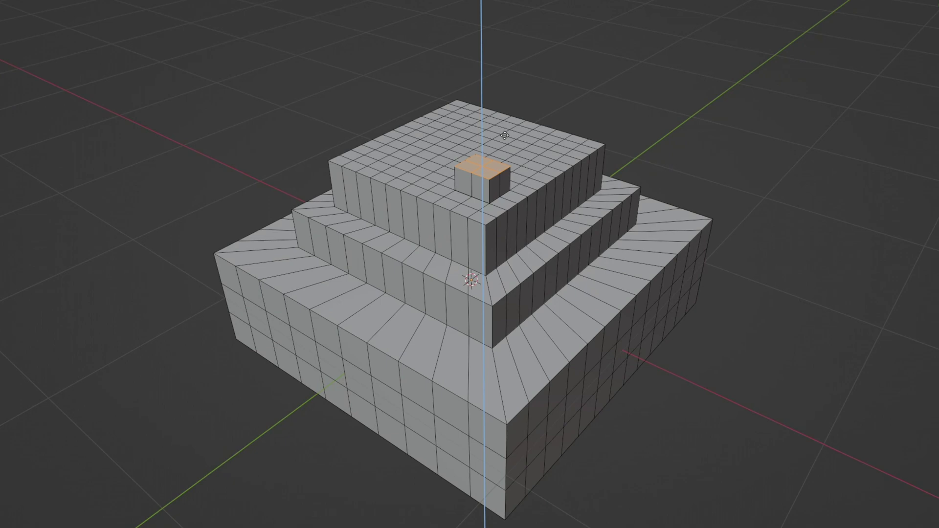
{"action": "left_click", "coordinate": [507, 134]}
{"action": "key", "text": "ctrl+KP_Add"}
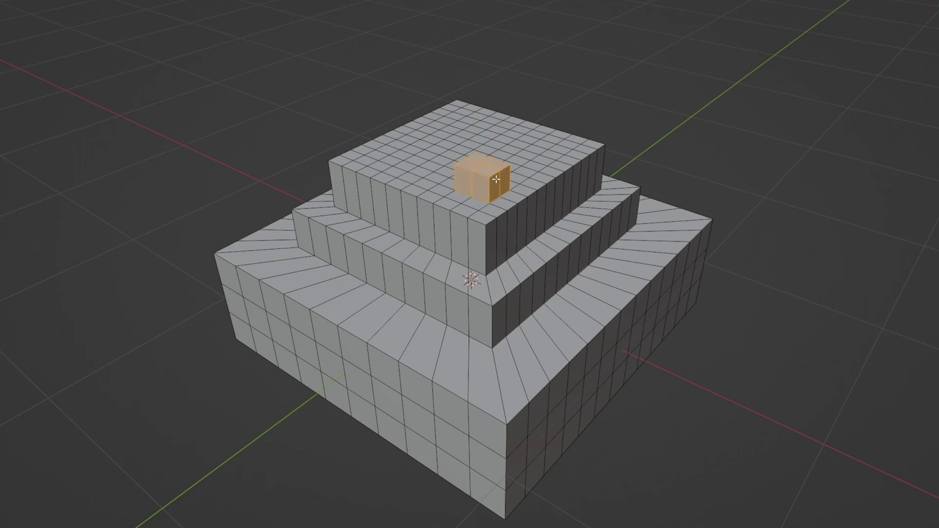
{"action": "key", "text": "ctrl+i"}
{"action": "key", "text": "ctrl+i"}
- Copy the block along X, then copy both along Y to make four blocks
{"action": "key", "text": "shift+d"}
{"action": "key", "text": "x"}
{"action": "left_click", "coordinate": [440, 157]}
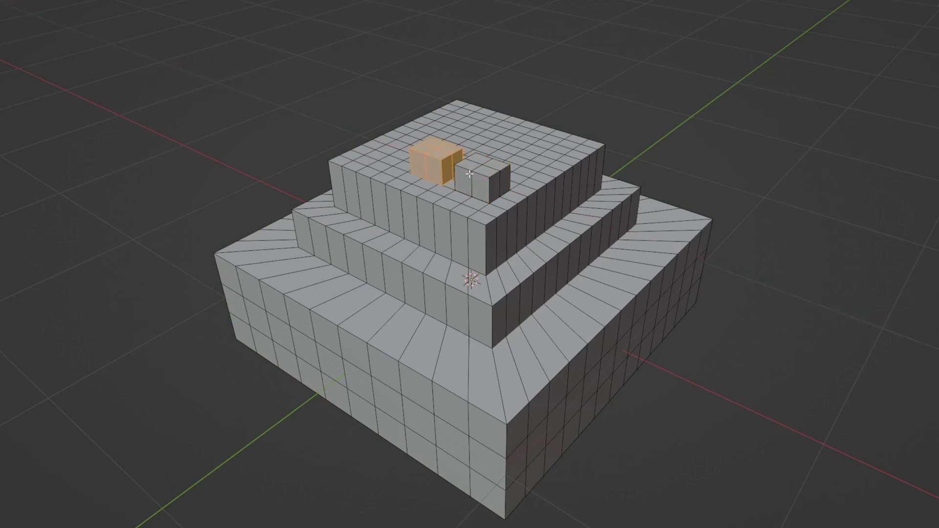
{"action": "key", "text": "l"}
{"action": "key", "text": "shift+d"}
{"action": "key", "text": "y"}
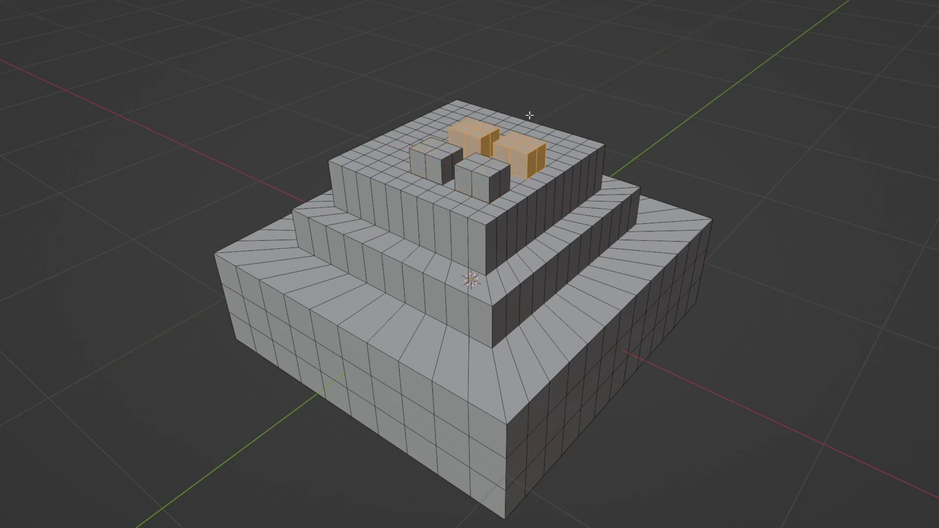
{"action": "left_click", "coordinate": [575, 85]}
{"action": "key", "text": "alt+a"}
{"action": "key", "text": "l"}
{"action": "key", "text": "l"}
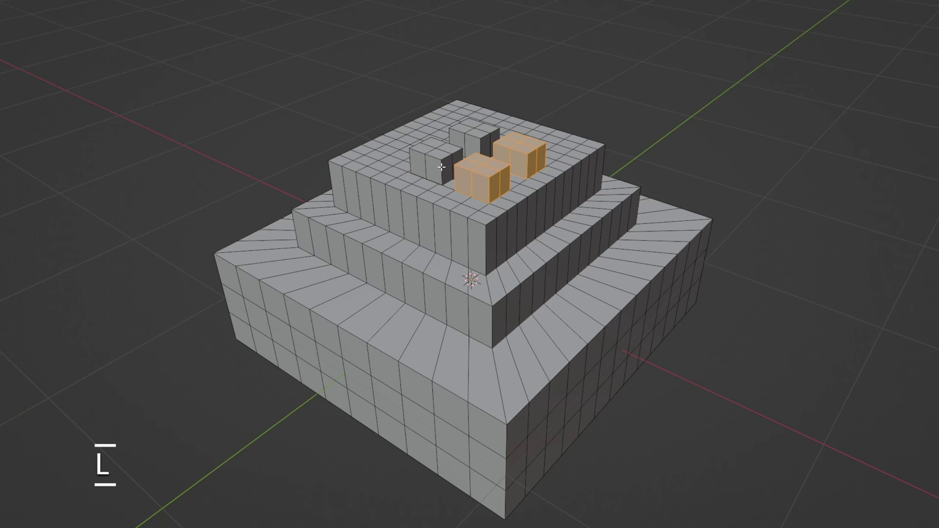
{"action": "key", "text": "l"}
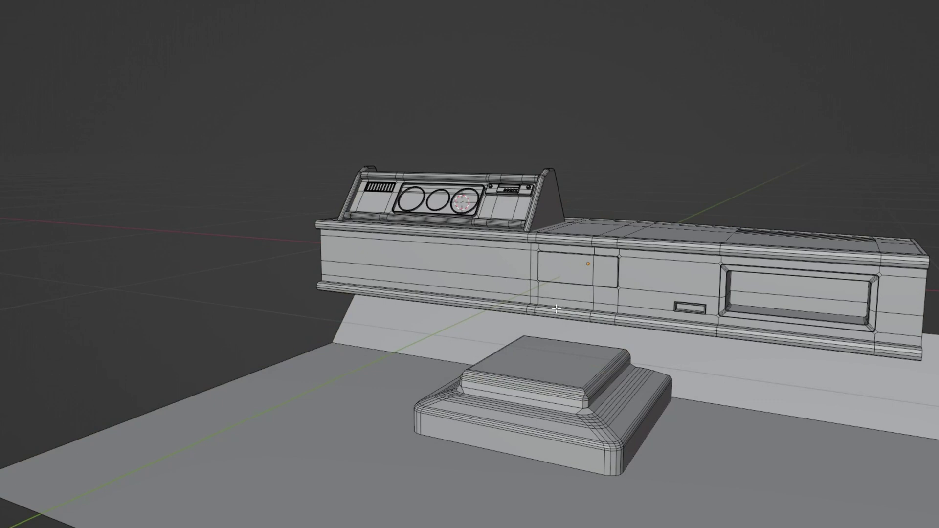
- Adjust the selection to the tray faces, lift the tray plate on Z, and bevel its corners
{"action": "key", "text": "ctrl+KP_Add"}
{"action": "key", "text": "ctrl+KP_Add"}
{"action": "key", "text": "ctrl+KP_Add"}
{"action": "key", "text": "ctrl+KP_Add"}
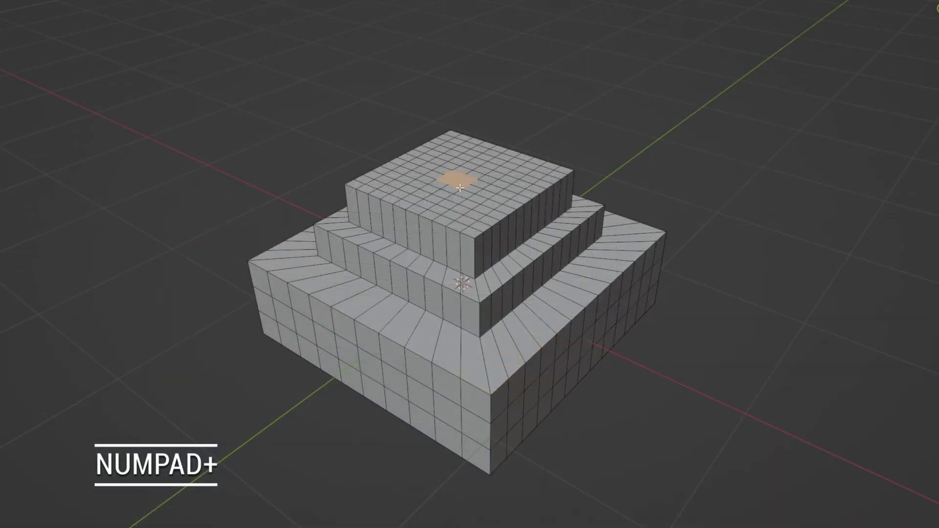
{"action": "key", "text": "ctrl+KP_Add"}
{"action": "key", "text": "ctrl+KP_Add"}
{"action": "key", "text": "ctrl+KP_Add"}
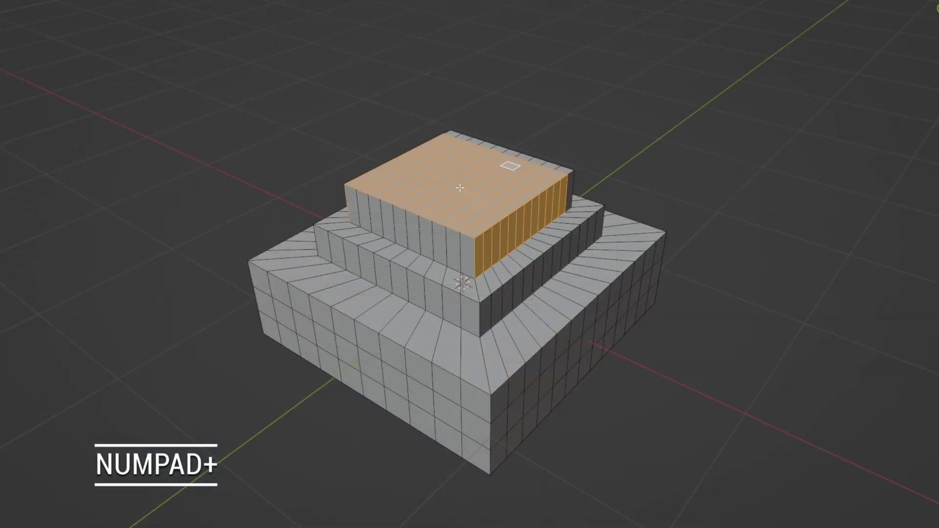
{"action": "key", "text": "ctrl+KP_Add"}
{"action": "key", "text": "ctrl+KP_Add"}
{"action": "key", "text": "ctrl+KP_Add"}
{"action": "key", "text": "ctrl+KP_Subtract"}
{"action": "key", "text": "ctrl+KP_Subtract"}
{"action": "key", "text": "ctrl+KP_Subtract"}
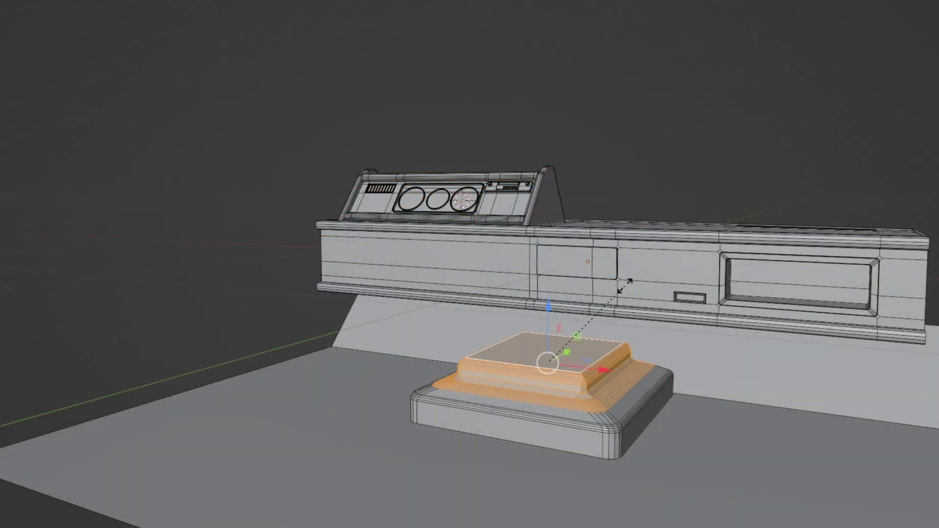
{"action": "key", "text": "g"}
{"action": "key", "text": "z"}
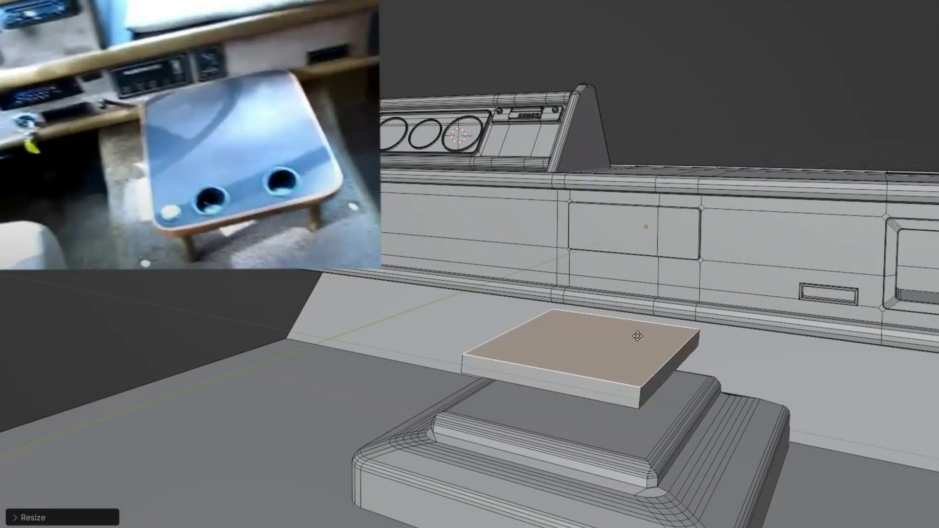
{"action": "key", "text": "ctrl+b"}
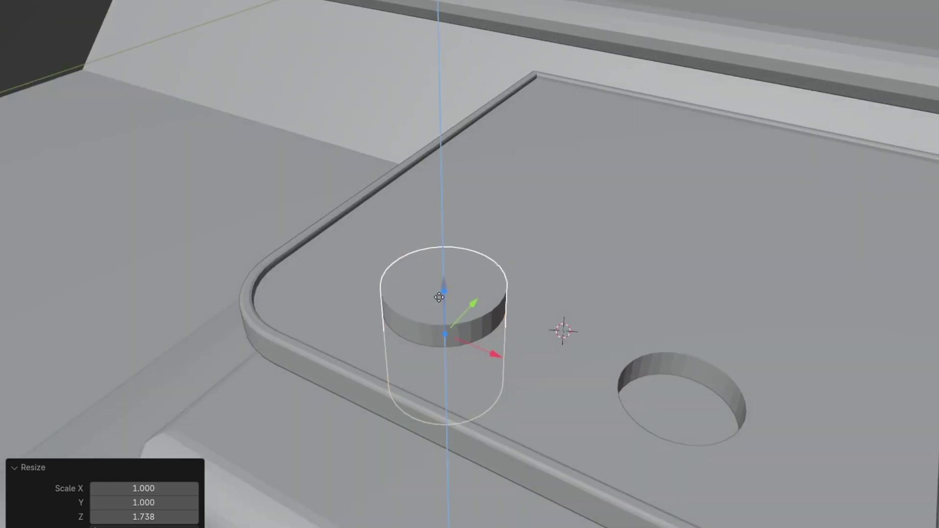
- Inset the cylinder's top face and push it down into a cup hole
{"action": "key", "text": "i"}
{"action": "left_click", "coordinate": [587, 293]}
{"action": "key", "text": "e"}
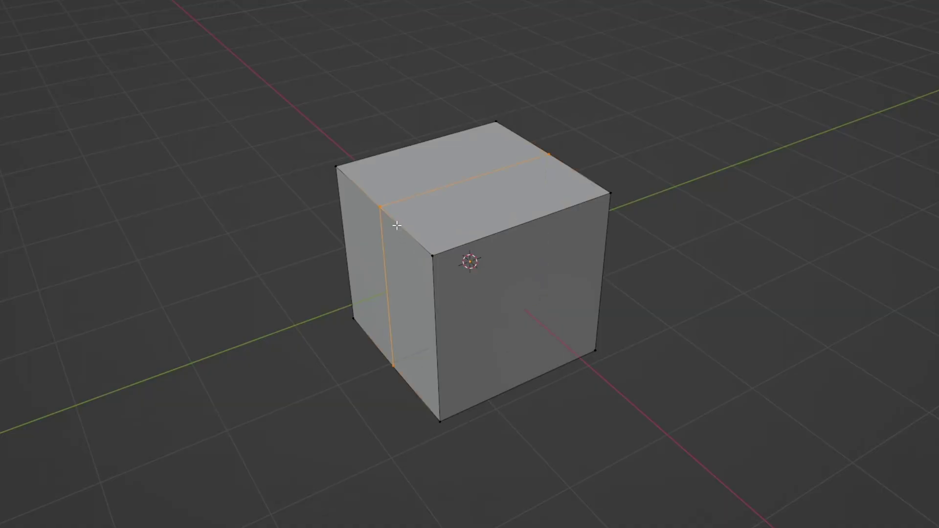
{"action": "key", "text": "ctrl+r"}
- Add two loop cuts across the cube and vertex-bevel the crossing into a circle
{"action": "left_click", "coordinate": [441, 158]}
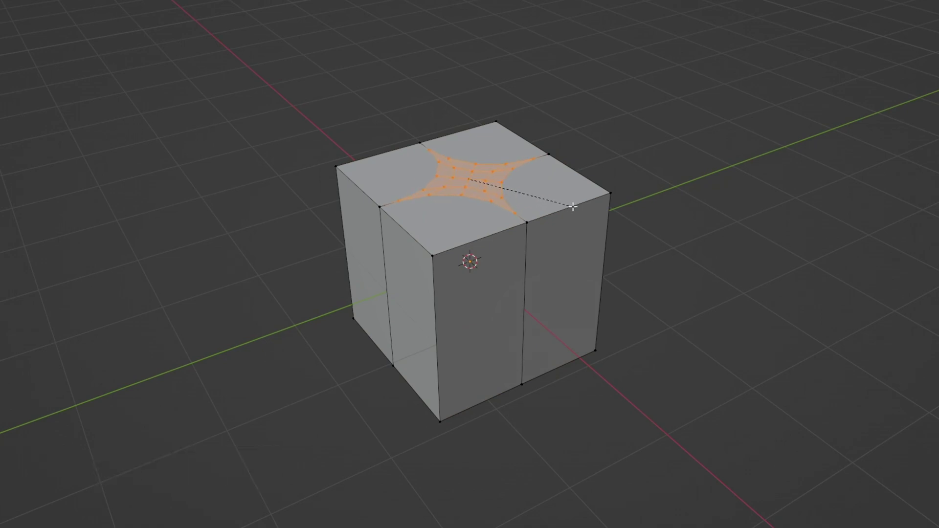
{"action": "key", "text": "p"}
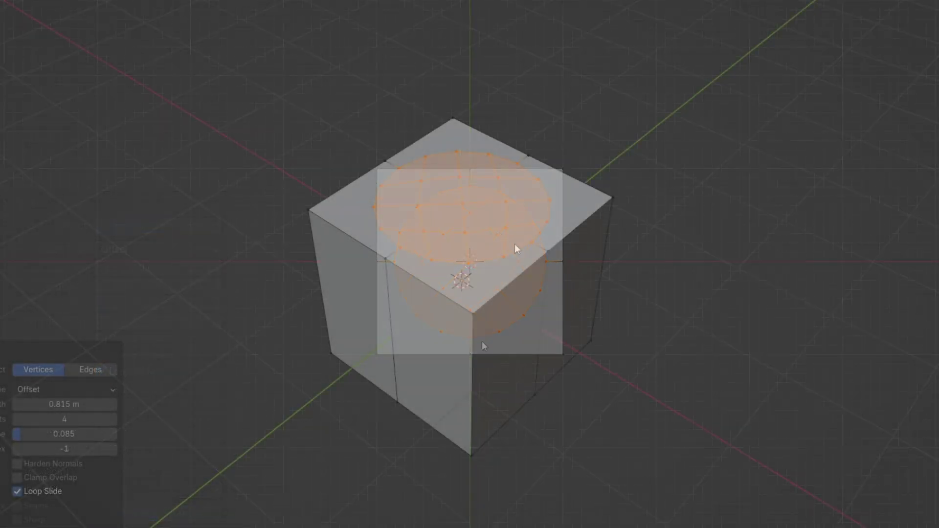
{"action": "left_click", "coordinate": [632, 170]}
- Push the circle down into a hole, dissolve its bottom into one face, and bevel the rim
{"action": "key", "text": "g"}
{"action": "key", "text": "z"}
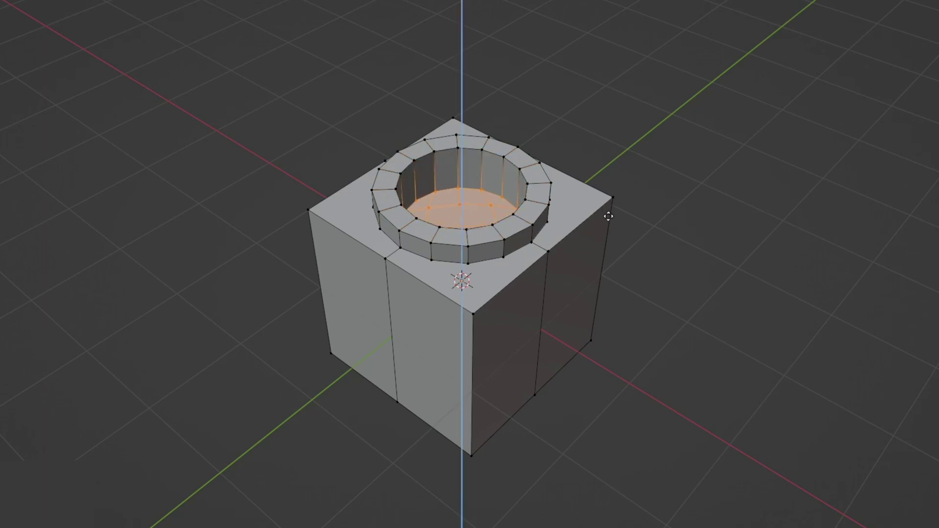
{"action": "left_click", "coordinate": [609, 213]}
{"action": "key", "text": "x"}
{"action": "left_click", "coordinate": [465, 206]}
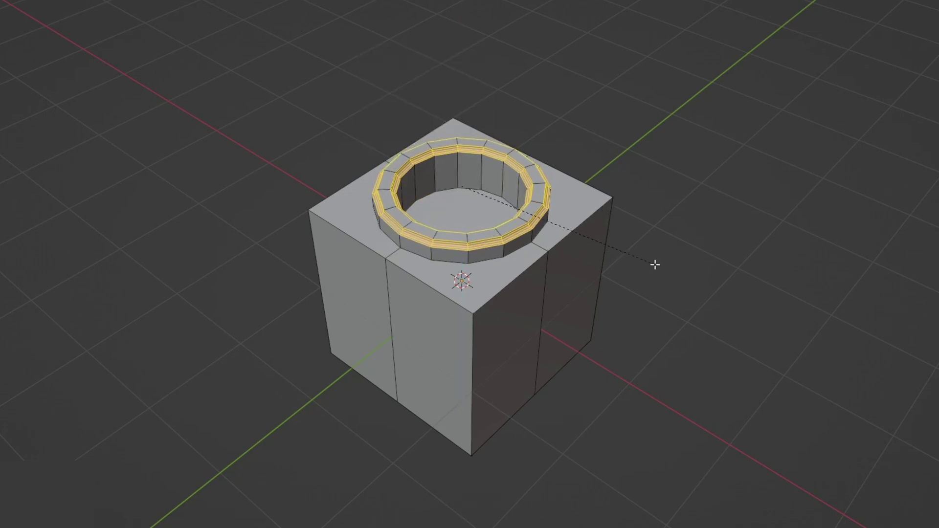
{"action": "left_click", "coordinate": [596, 243]}
{"action": "key", "text": "alt+a"}
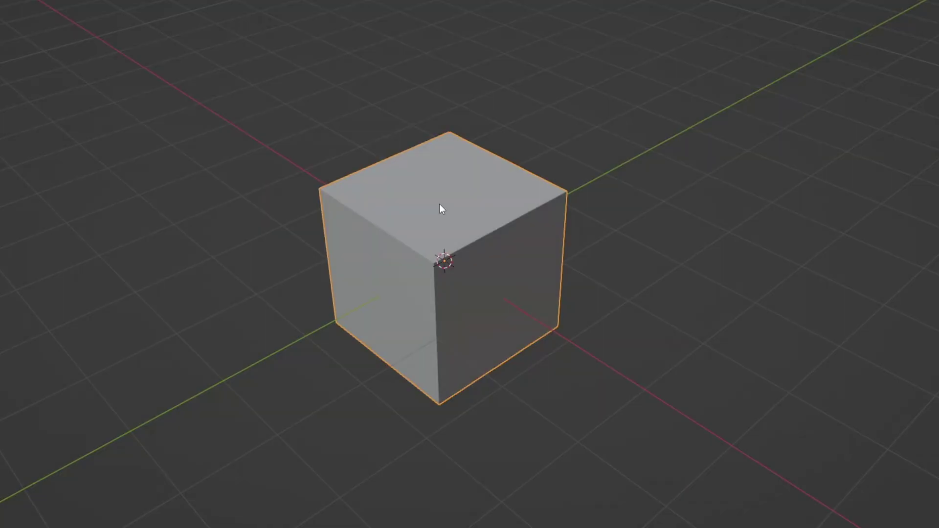
- Bevel the practice cube's front vertical edge into a rounded corner
{"action": "key", "text": "Tab"}
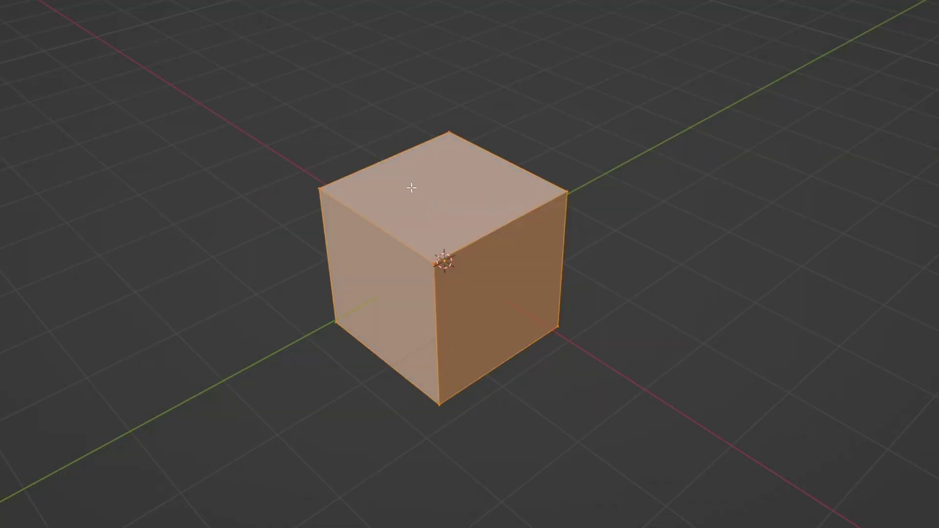
{"action": "key", "text": "ctrl+r"}
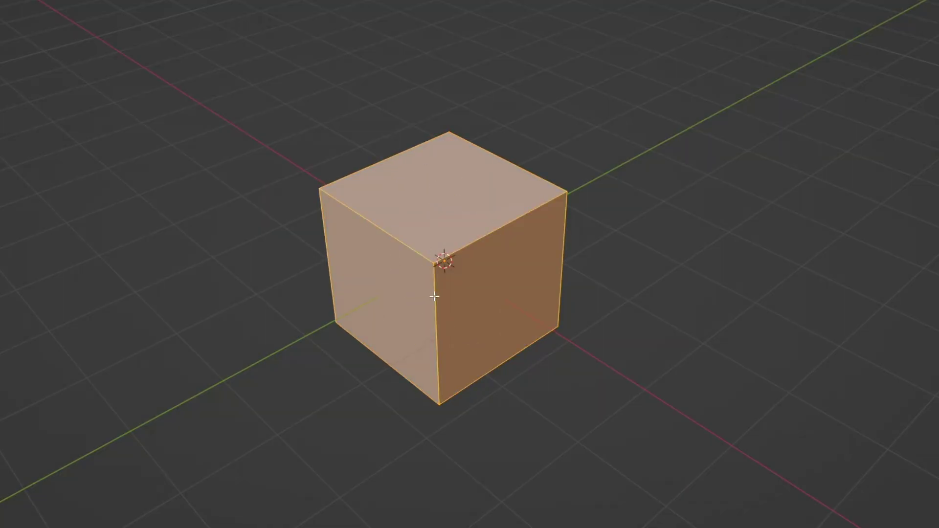
{"action": "left_click", "coordinate": [434, 296]}
{"action": "key", "text": "ctrl+b"}
{"action": "scroll", "coordinate": [561, 266], "scroll_direction": "up", "scroll_amount": 4}
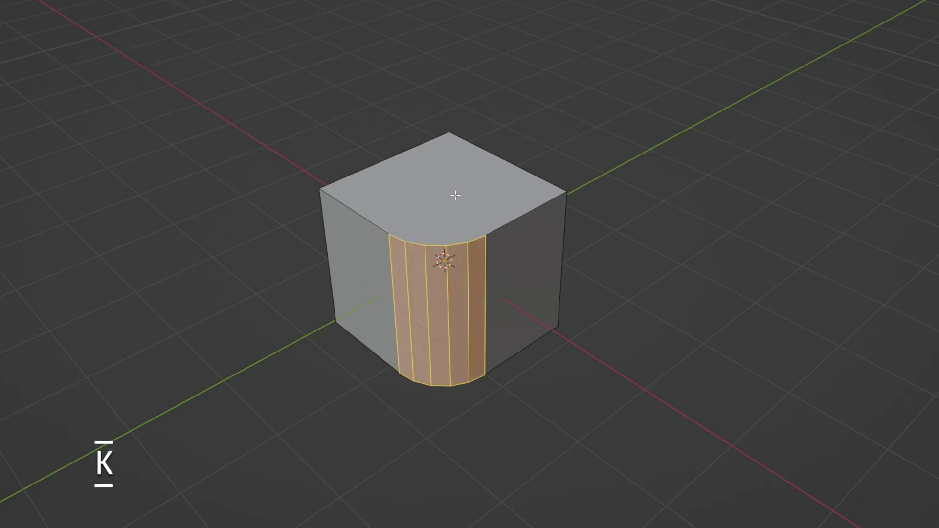
- Knife-cut the top face in top view and extrude the circular ring upward
{"action": "key", "text": "KP_7"}
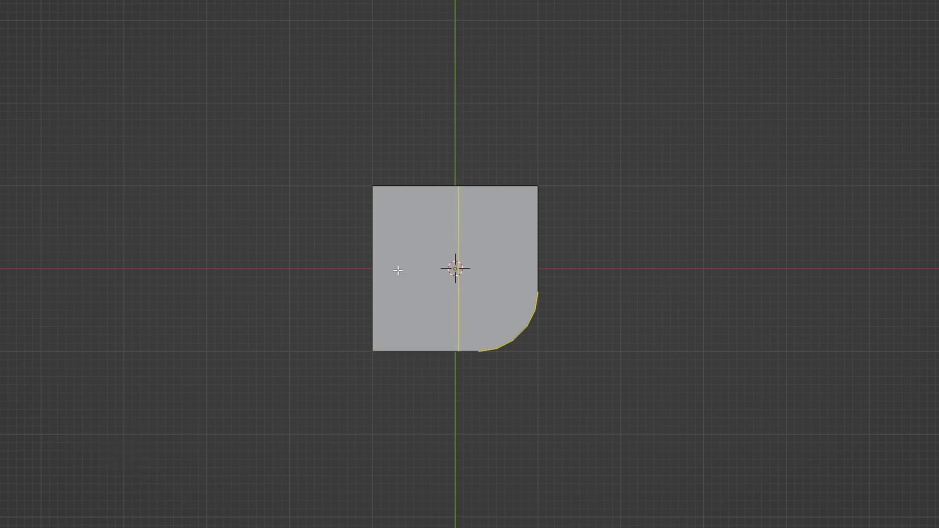
{"action": "key", "text": "x"}
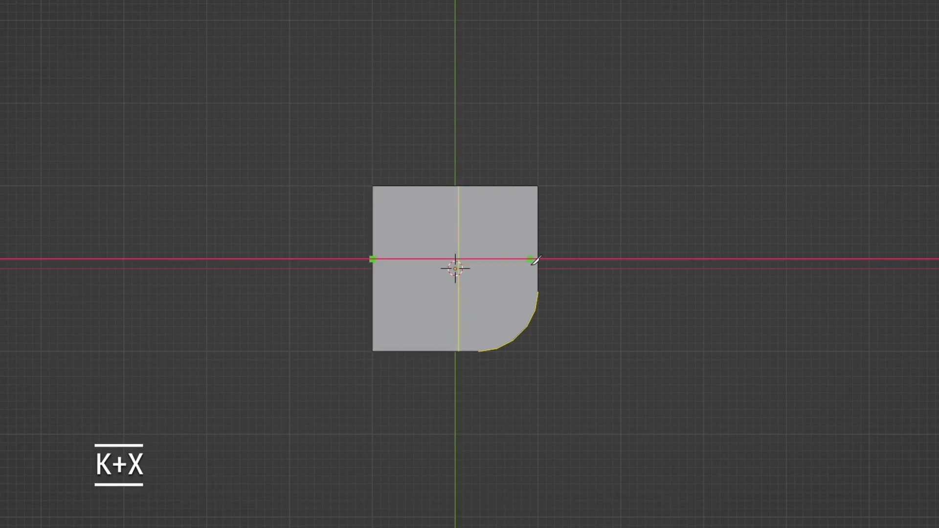
{"action": "middle_click_drag", "start_coordinate": [471, 281], "coordinate": [431, 190]}
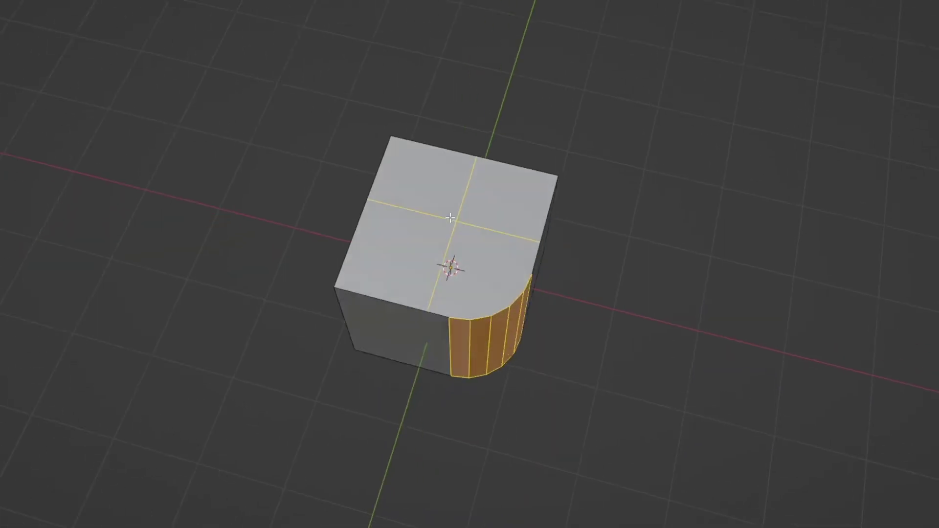
{"action": "left_click", "coordinate": [455, 198]}
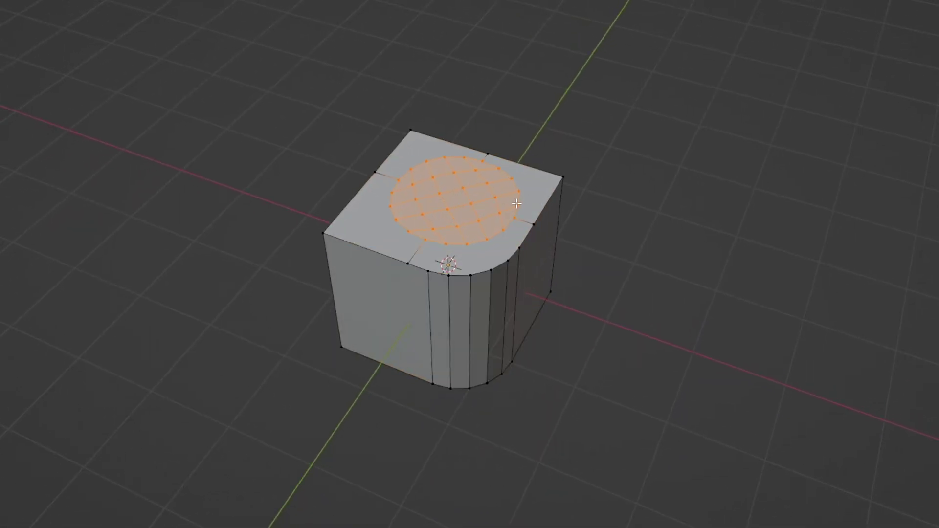
{"action": "key", "text": "e"}
{"action": "key", "text": "e"}
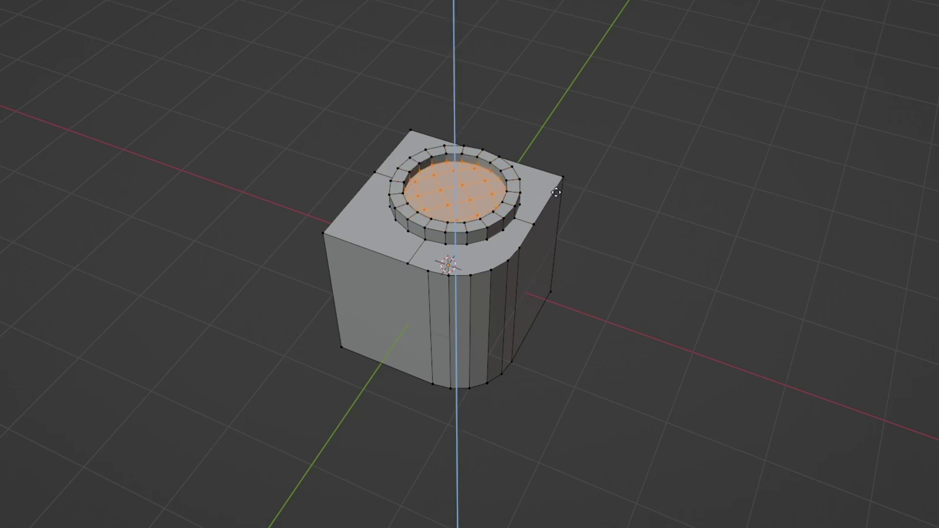
- Scale the cylinder flat along Z into a thin disc
{"action": "left_click", "coordinate": [514, 213], "text": "alt"}
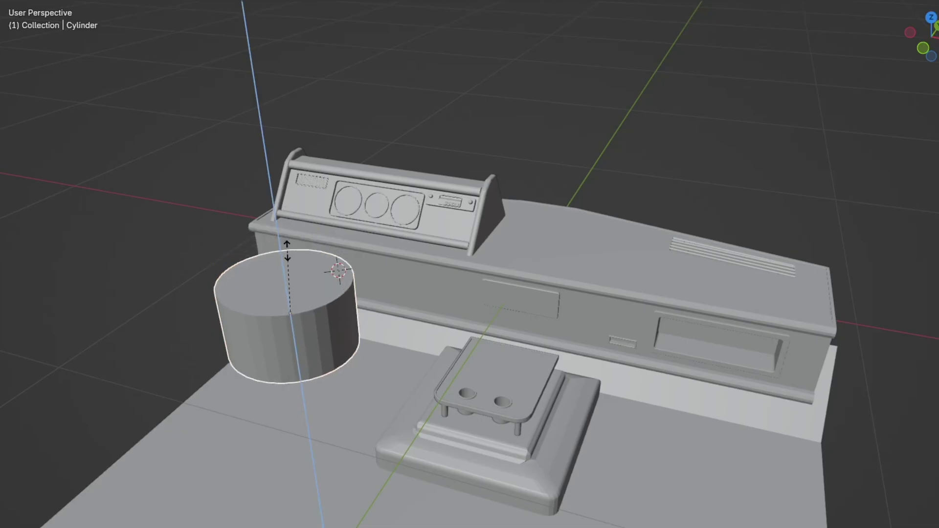
{"action": "left_click", "coordinate": [291, 199]}
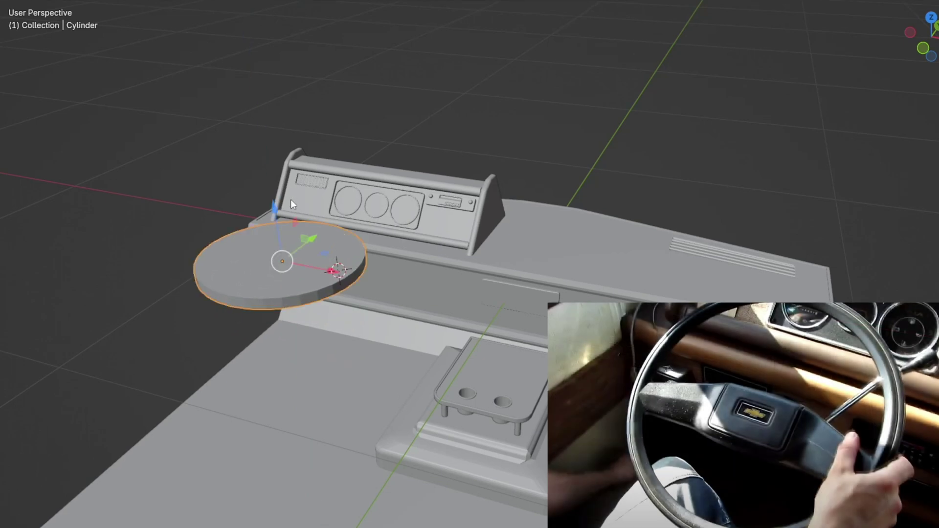
{"action": "key", "text": "g"}
{"action": "key", "text": "z"}
{"action": "left_click", "coordinate": [291, 199]}
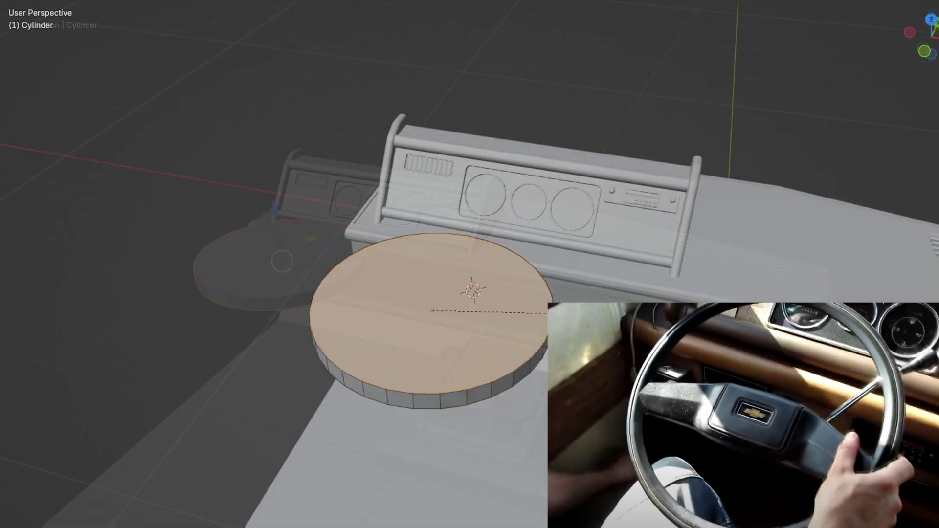
- Inset the disc's top face and bridge the rings to open the wheel hole
{"action": "left_click", "coordinate": [433, 310]}
{"action": "right_click", "coordinate": [440, 272]}
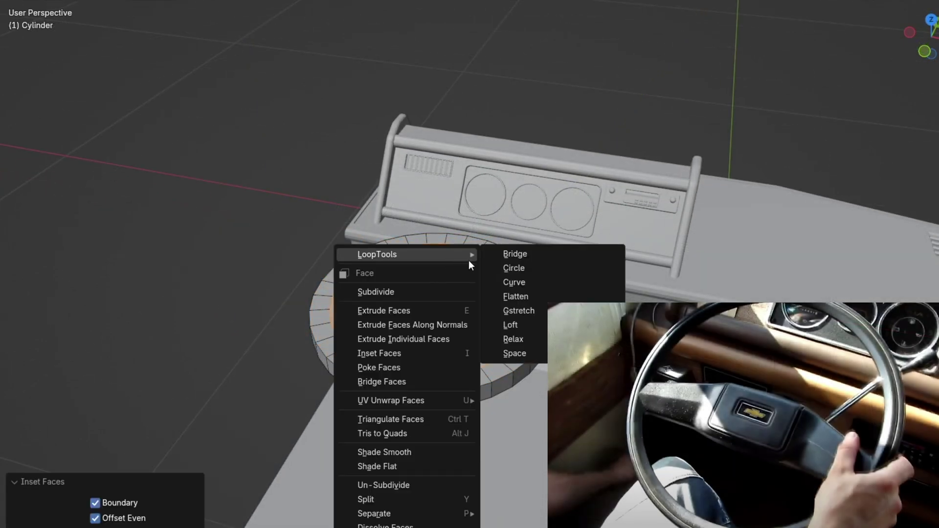
{"action": "left_click", "coordinate": [516, 258]}
{"action": "middle_click_drag", "start_coordinate": [470, 294], "coordinate": [440, 323]}
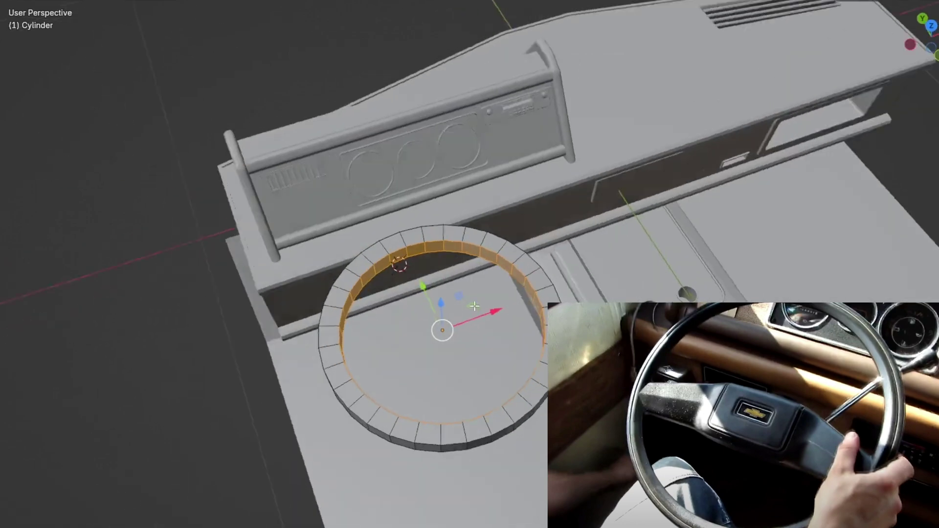
{"action": "key", "text": "alt+z"}
{"action": "key", "text": "alt+z"}
- Extrude two faces along their normals into spokes, positioning the ends on Z and Y
{"action": "key", "text": "alt+e"}
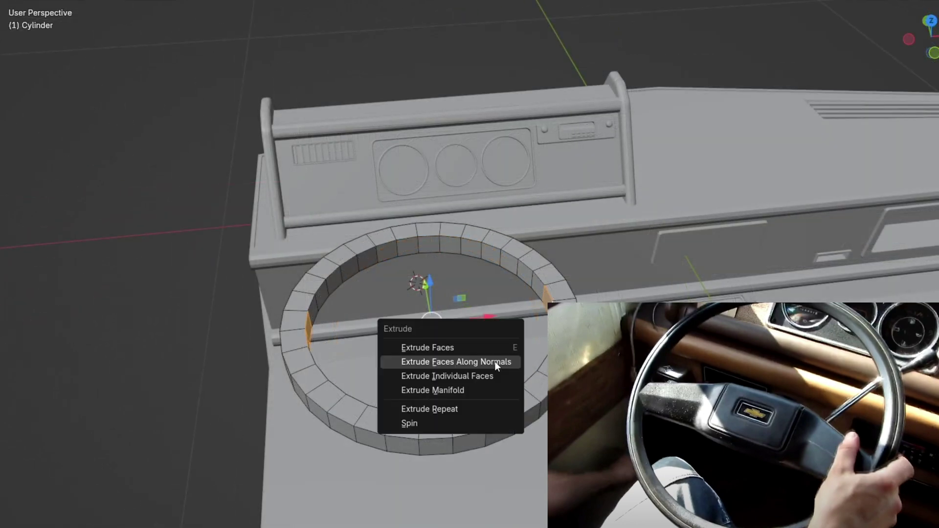
{"action": "left_click", "coordinate": [495, 361]}
{"action": "left_click_drag", "start_coordinate": [485, 308], "coordinate": [481, 268]}
{"action": "middle_click_drag", "start_coordinate": [394, 154], "coordinate": [463, 301]}
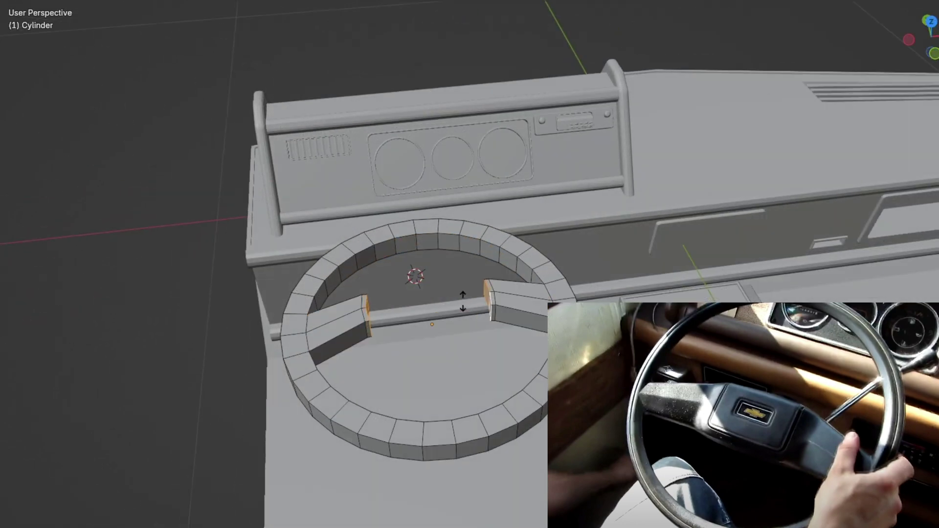
{"action": "middle_click_drag", "start_coordinate": [422, 240], "coordinate": [411, 250]}
{"action": "key", "text": "g"}
{"action": "key", "text": "z"}
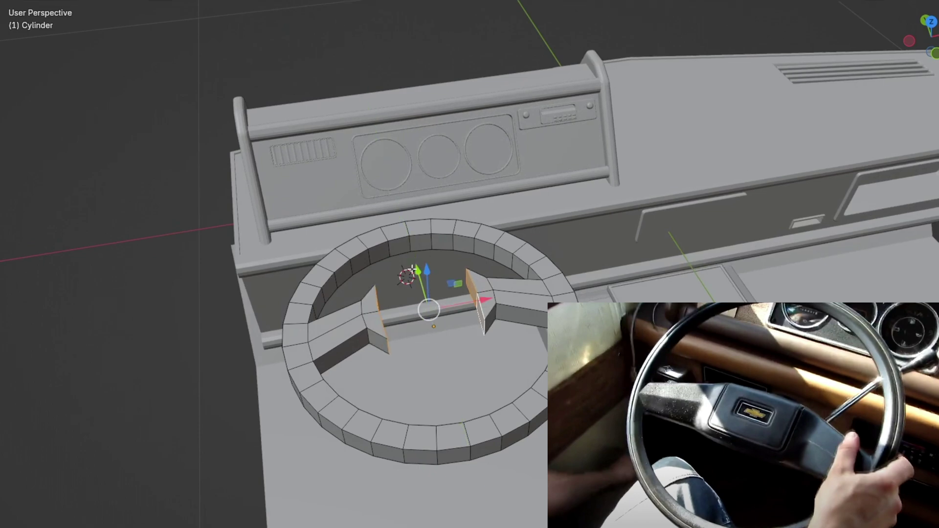
{"action": "key", "text": "g"}
{"action": "key", "text": "y"}
- Bridge the spoke ends into a scaled hub and inset the column's bottom face
{"action": "right_click", "coordinate": [449, 281]}
{"action": "mouse_move", "coordinate": [390, 283]}
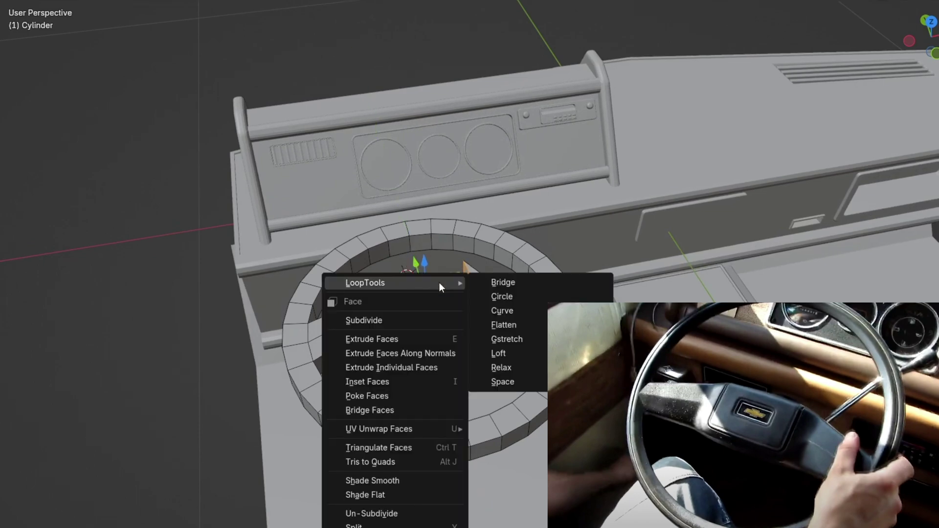
{"action": "left_click", "coordinate": [514, 283]}
{"action": "middle_click_drag", "start_coordinate": [455, 294], "coordinate": [429, 271]}
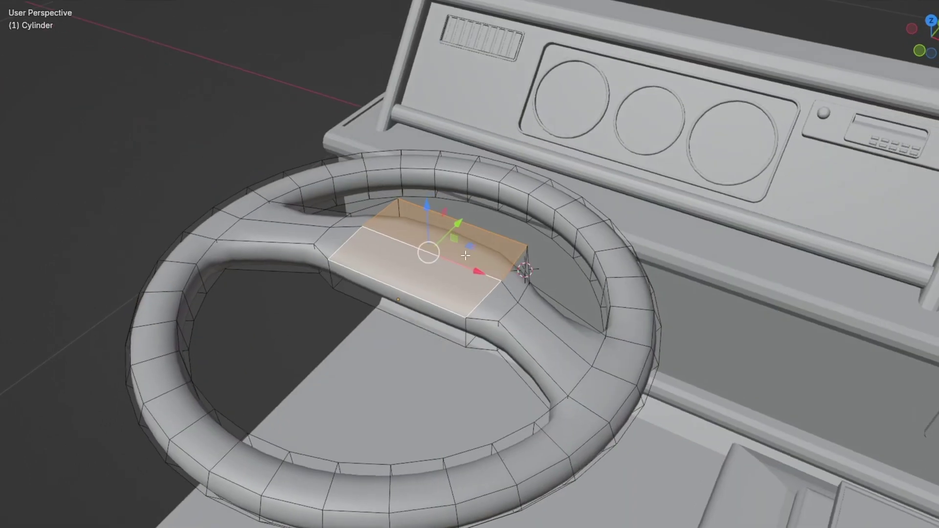
{"action": "key", "text": "s"}
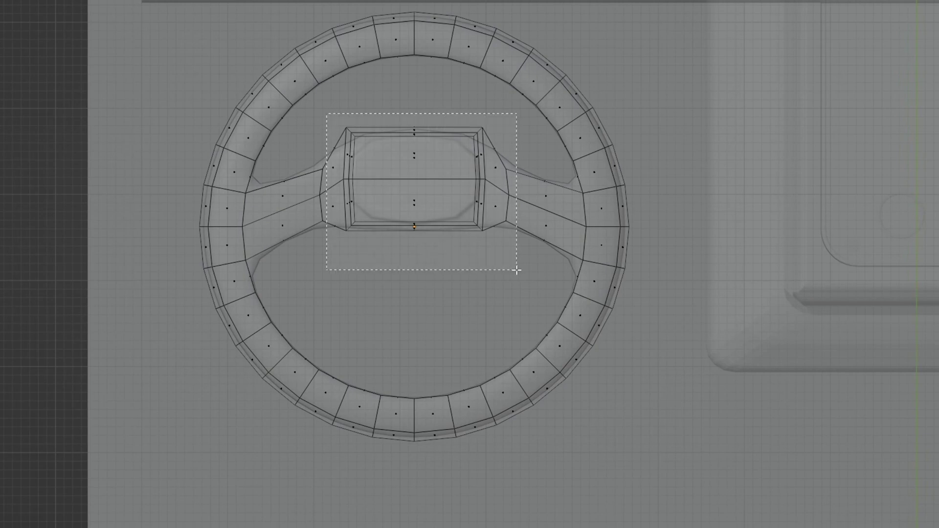
{"action": "left_click_drag", "start_coordinate": [327, 115], "coordinate": [517, 270]}
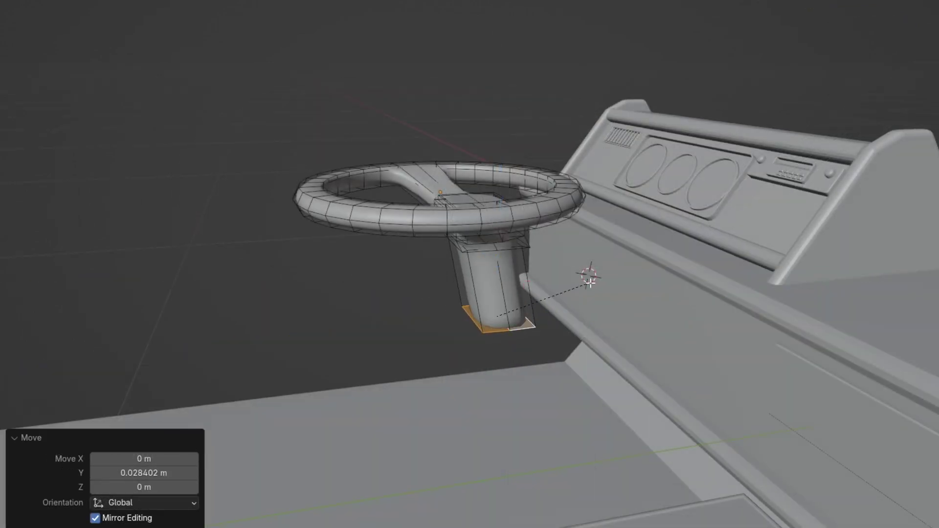
{"action": "key", "text": "i"}
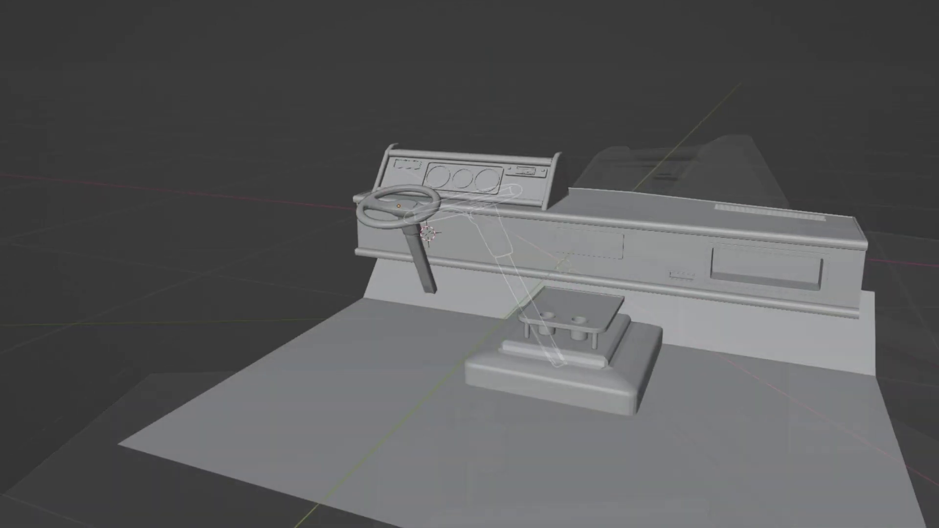
{"action": "scroll", "coordinate": [459, 286], "scroll_direction": "down", "scroll_amount": 3}
- Extrude the seat's end up into a backrest and add edge loops across cushion and backrest
{"action": "middle_click_drag", "start_coordinate": [459, 286], "coordinate": [475, 247]}
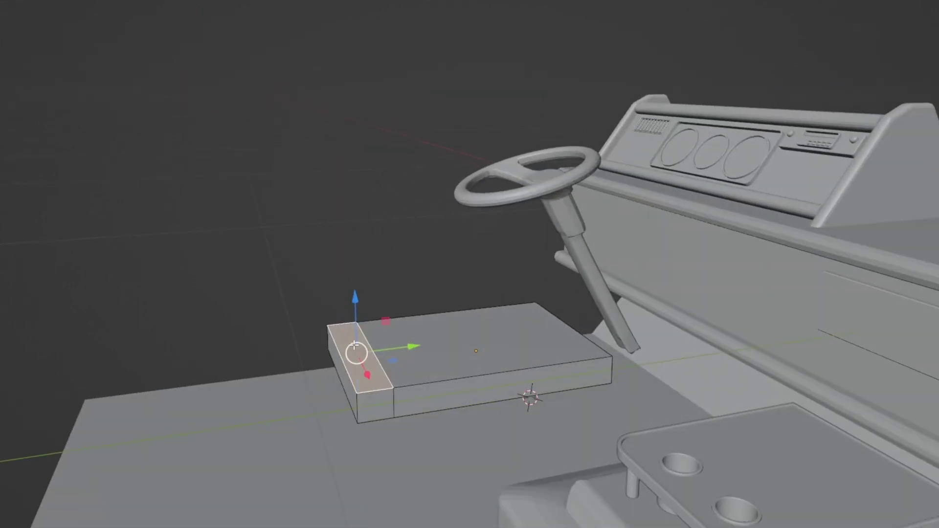
{"action": "key", "text": "e"}
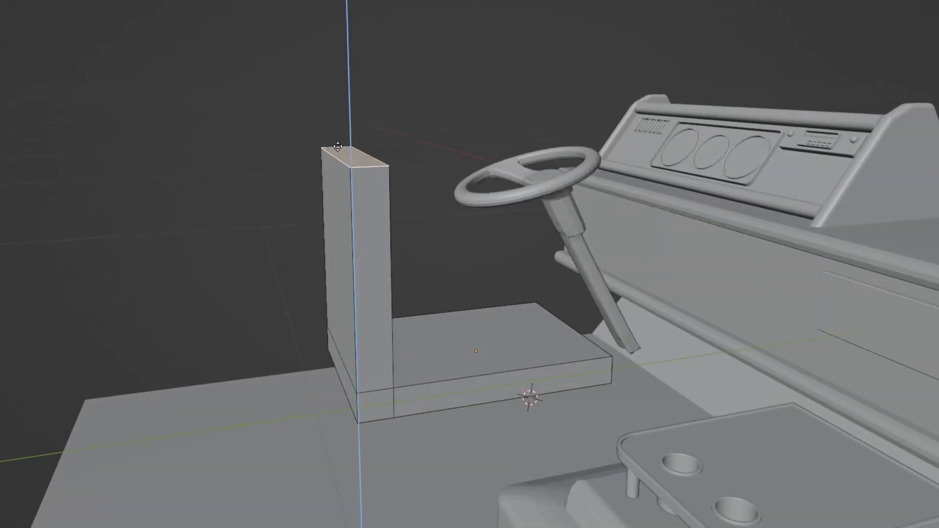
{"action": "left_click", "coordinate": [341, 151]}
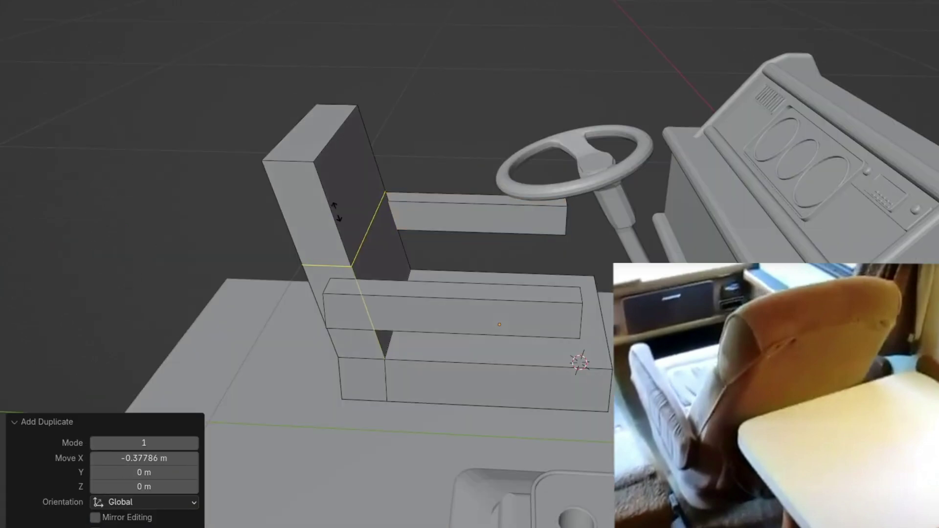
{"action": "left_click_drag", "start_coordinate": [316, 141], "coordinate": [334, 179]}
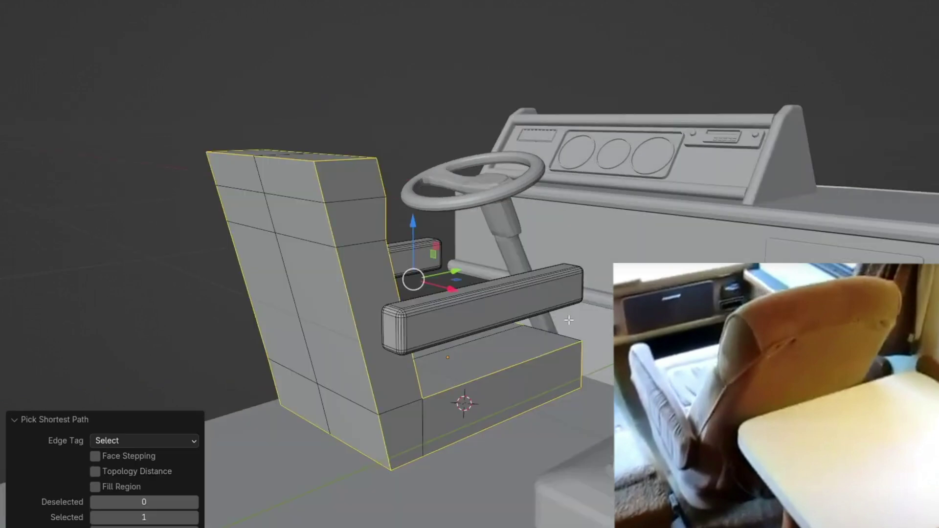
{"action": "scroll", "coordinate": [504, 306], "scroll_direction": "up", "scroll_amount": 3}
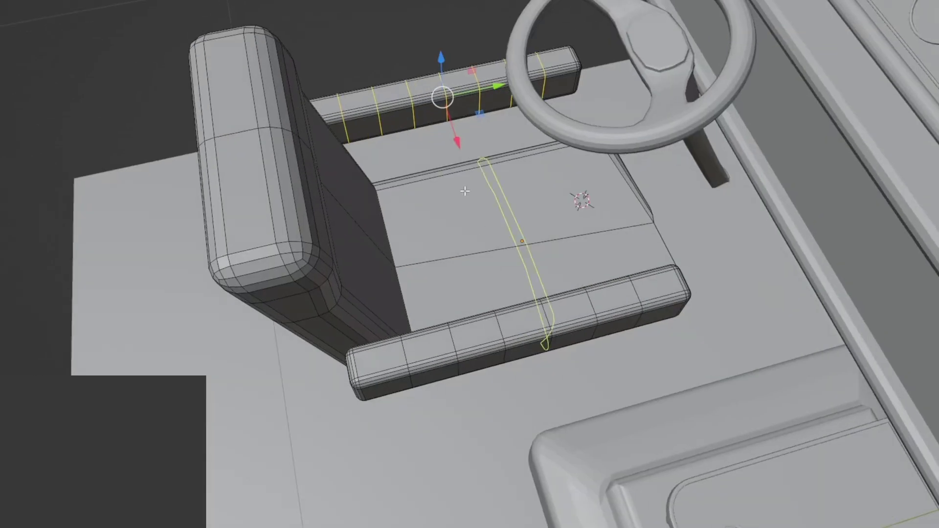
{"action": "scroll", "coordinate": [465, 191], "scroll_direction": "up", "scroll_amount": 8}
{"action": "left_click", "coordinate": [465, 191]}
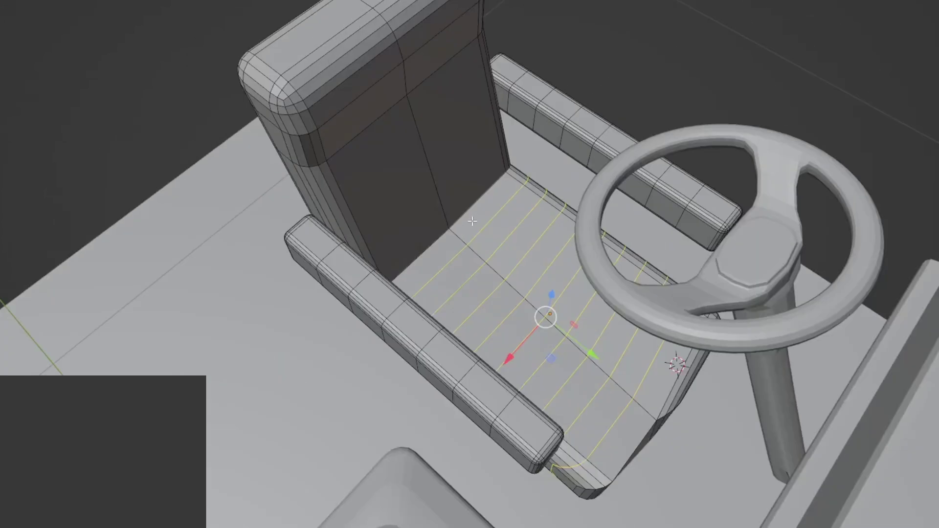
{"action": "left_click", "coordinate": [475, 215]}
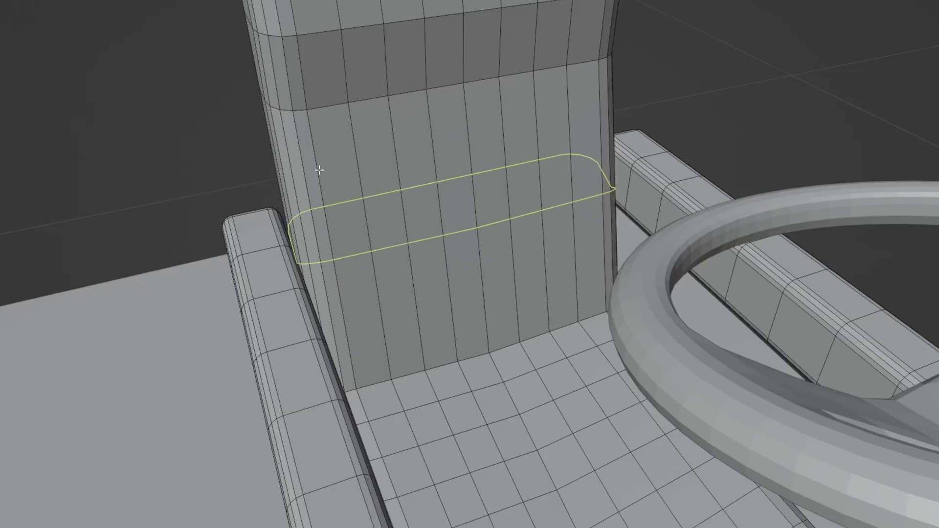
{"action": "scroll", "coordinate": [319, 169], "scroll_direction": "up", "scroll_amount": 4}
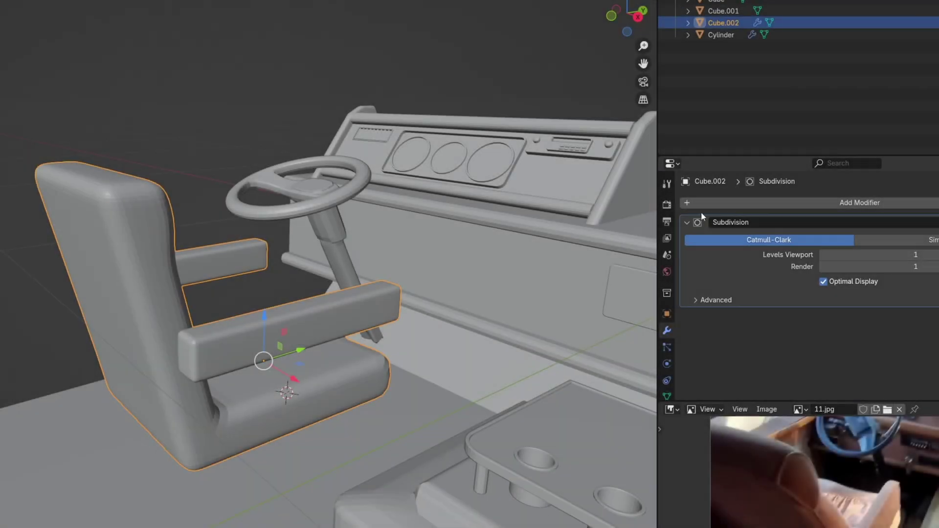
- Add a Displace modifier to the seat using a Clouds texture
{"action": "left_click", "coordinate": [860, 203]}
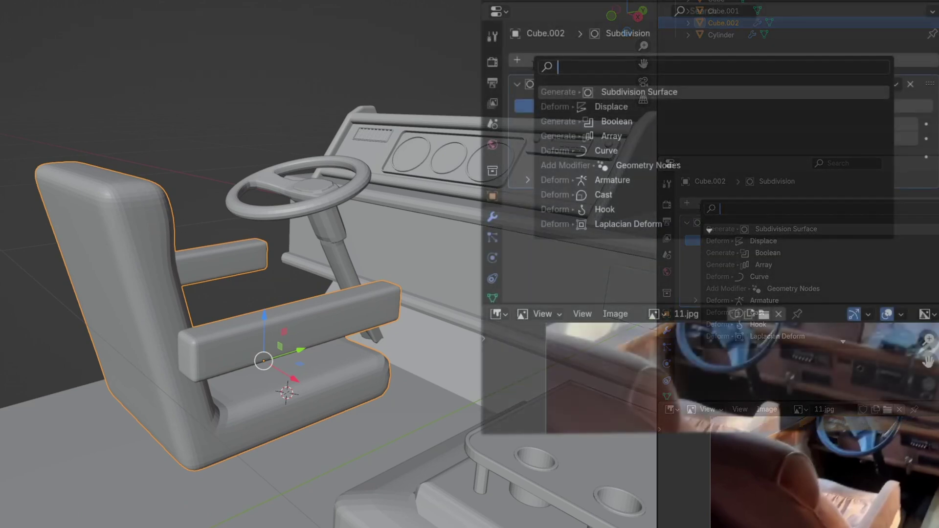
{"action": "type", "text": "dis"}
{"action": "left_click", "coordinate": [612, 92]}
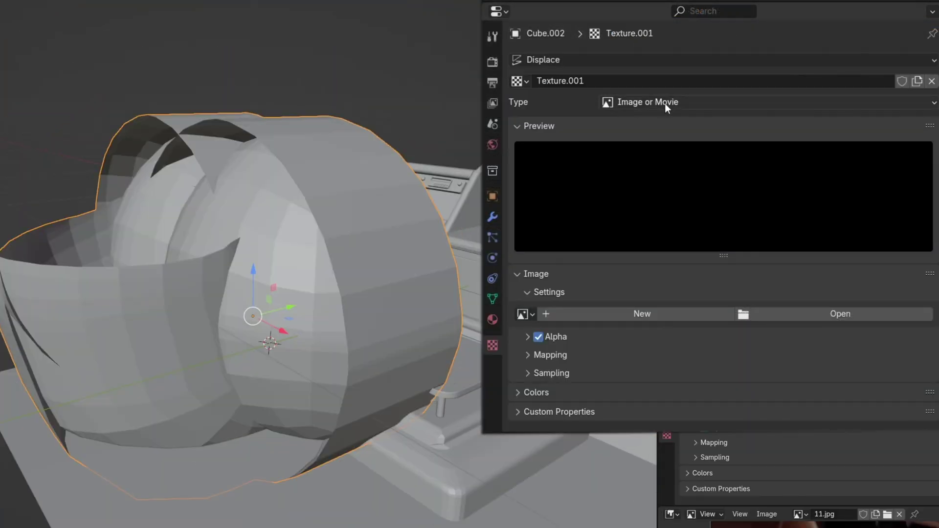
{"action": "left_click", "coordinate": [665, 104]}
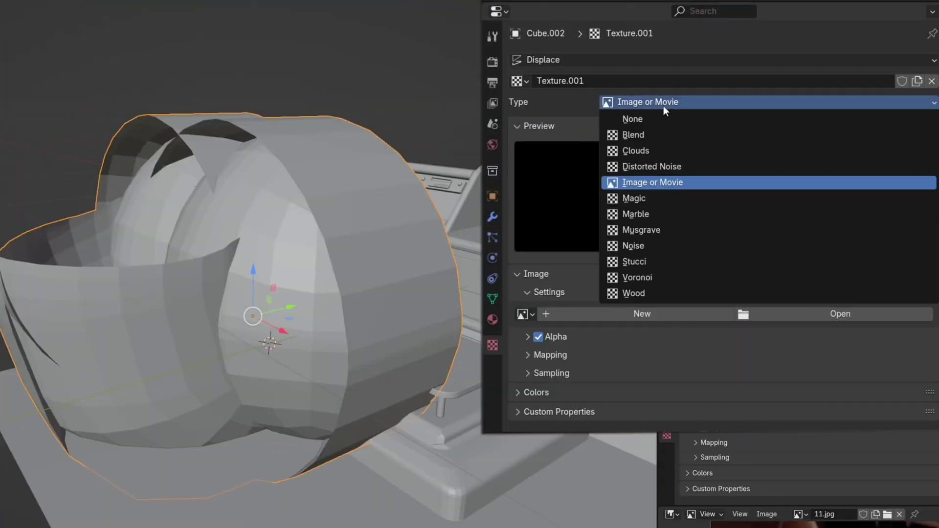
{"action": "left_click", "coordinate": [643, 147]}
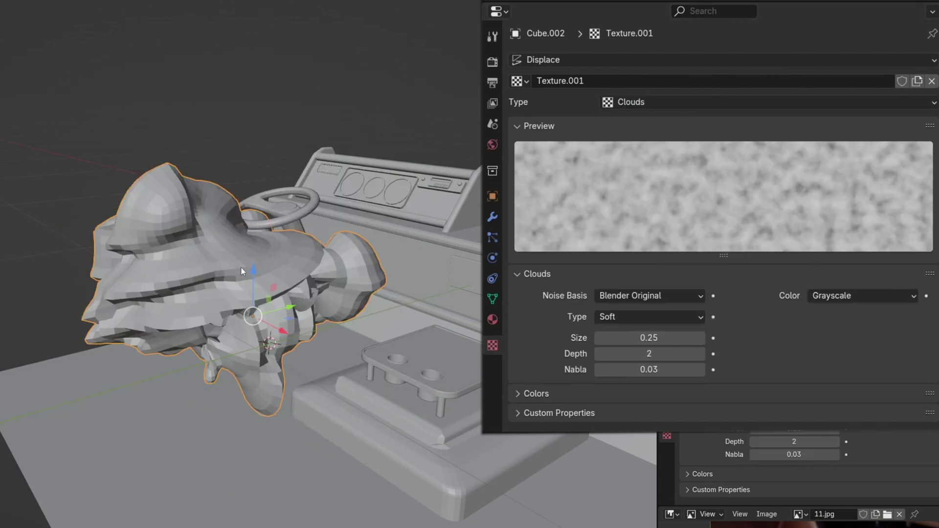
- Adjust cloud size, set displacement strength to 0.010, and raise viewport subdivision level
{"action": "left_click_drag", "start_coordinate": [649, 338], "coordinate": [654, 337]}
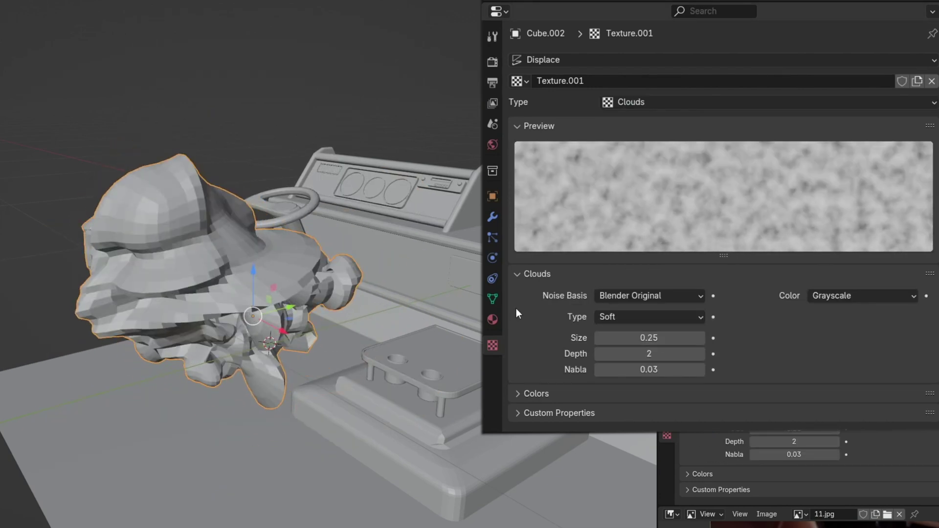
{"action": "left_click_drag", "start_coordinate": [799, 290], "coordinate": [763, 289]}
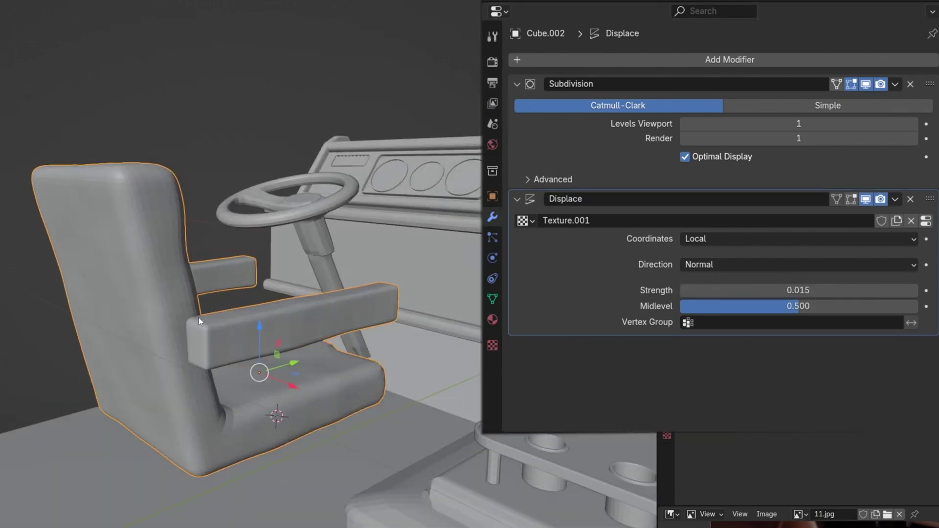
{"action": "double_click", "coordinate": [798, 309]}
{"action": "type", "text": "0.010"}
{"action": "key", "text": "Return"}
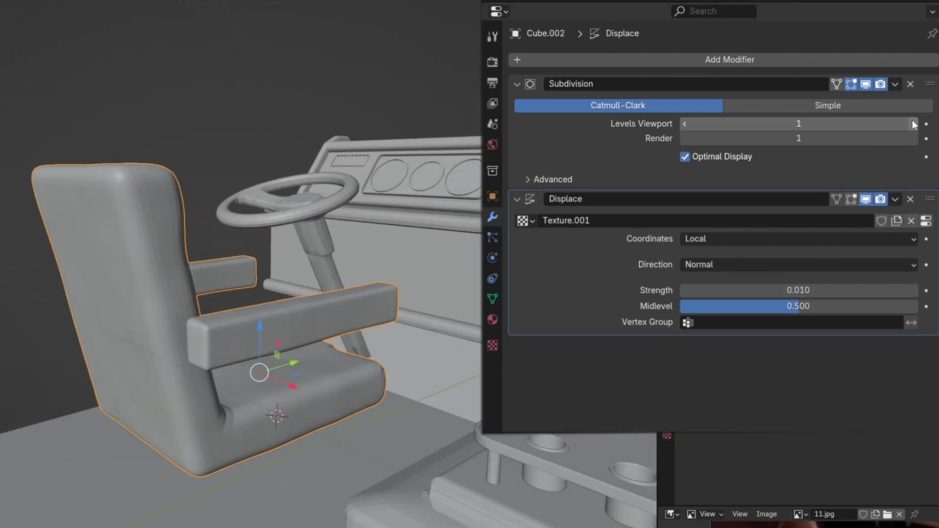
{"action": "left_click", "coordinate": [880, 123]}
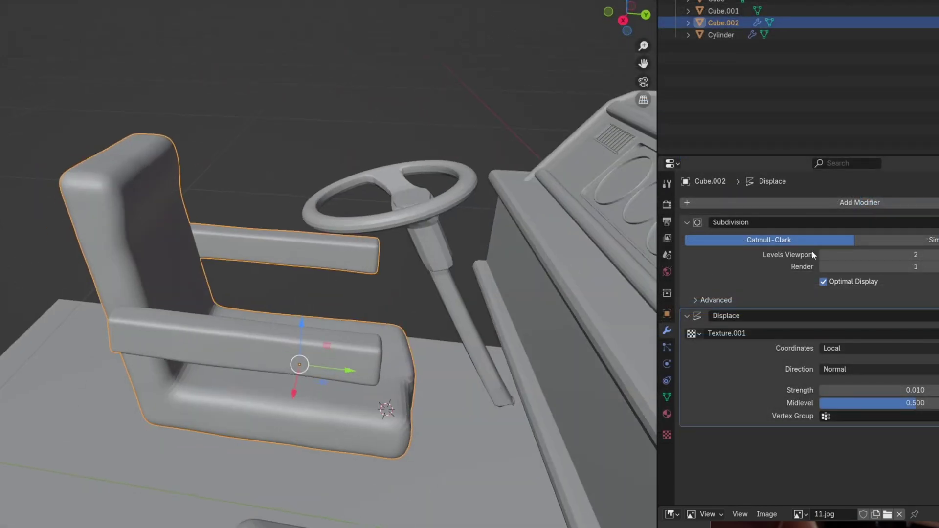
{"action": "mouse_move", "coordinate": [337, 360]}
{"action": "middle_mouse_down"}
{"action": "mouse_move", "coordinate": [224, 278]}
{"action": "mouse_move", "coordinate": [268, 248]}
{"action": "middle_mouse_up"}
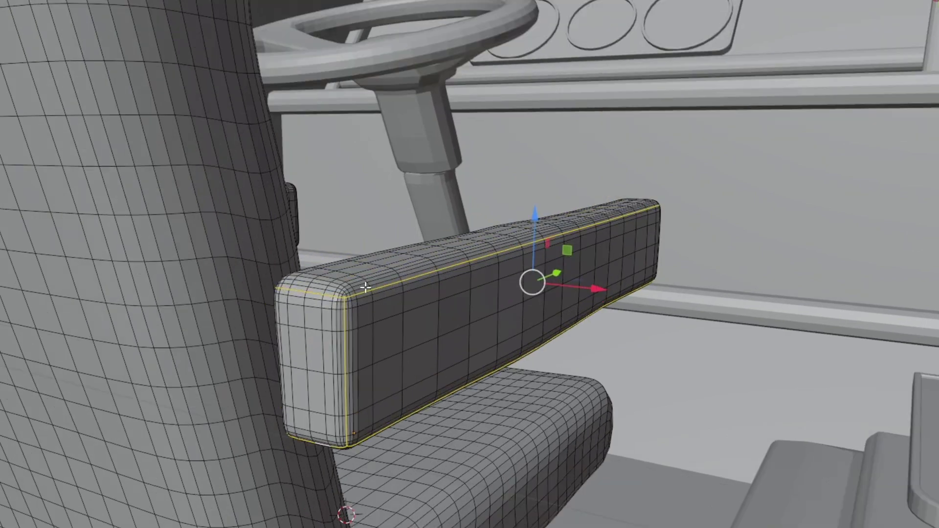
- Separate the armrest into its own object and convert the seat edge loops to curves
{"action": "key", "text": "p"}
{"action": "left_click", "coordinate": [293, 269]}
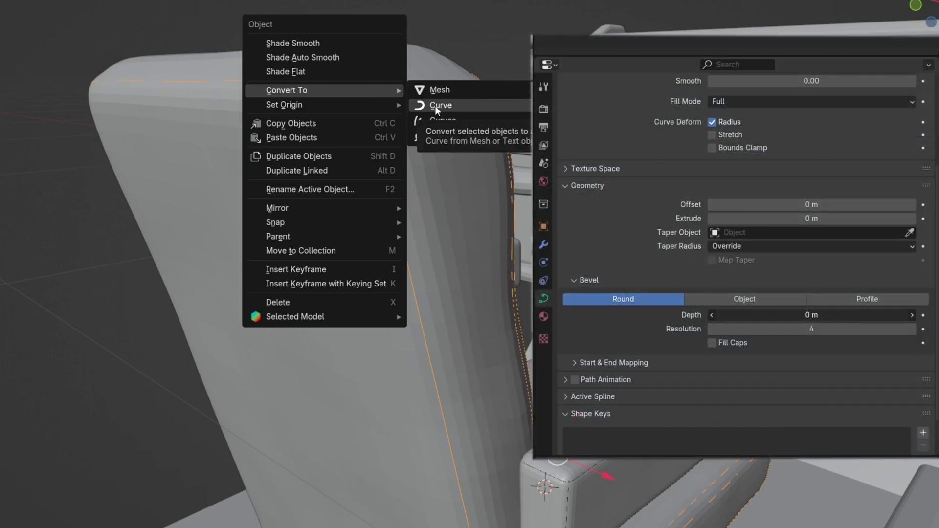
{"action": "left_click", "coordinate": [434, 104]}
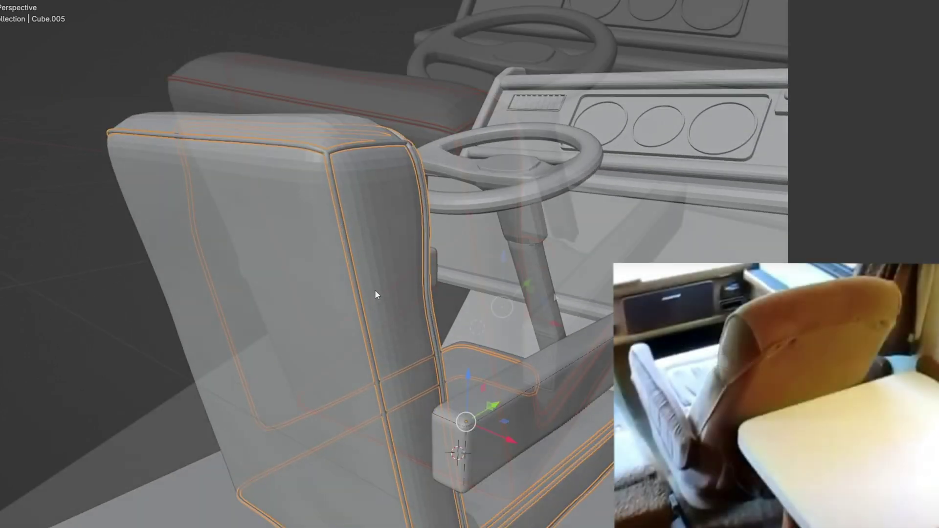
- Select the armrest and other seat parts and duplicate the whole chair
{"action": "left_click", "coordinate": [576, 304], "text": "shift"}
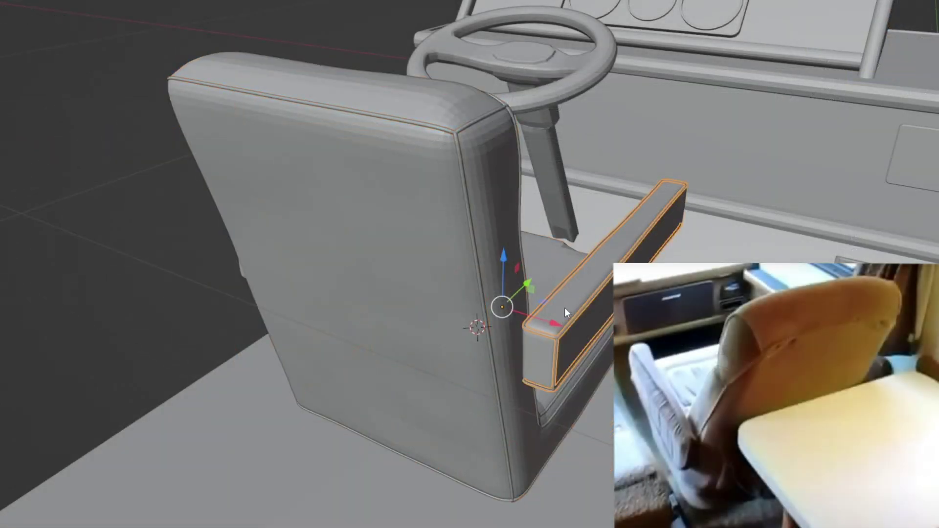
{"action": "left_click", "coordinate": [477, 250], "text": "shift"}
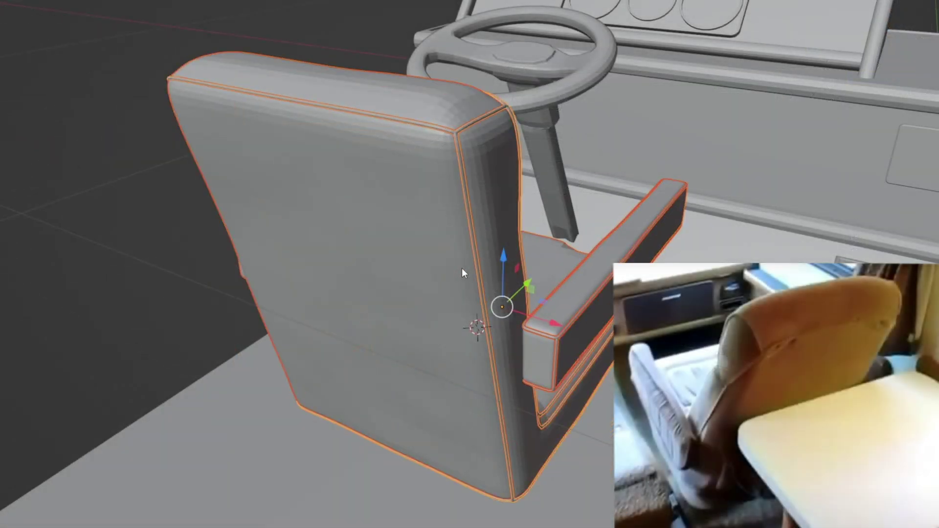
{"action": "scroll", "coordinate": [462, 268], "scroll_direction": "down", "scroll_amount": 2}
{"action": "scroll", "coordinate": [461, 268], "scroll_direction": "down", "scroll_amount": 3}
{"action": "middle_click_drag", "start_coordinate": [462, 268], "coordinate": [405, 385]}
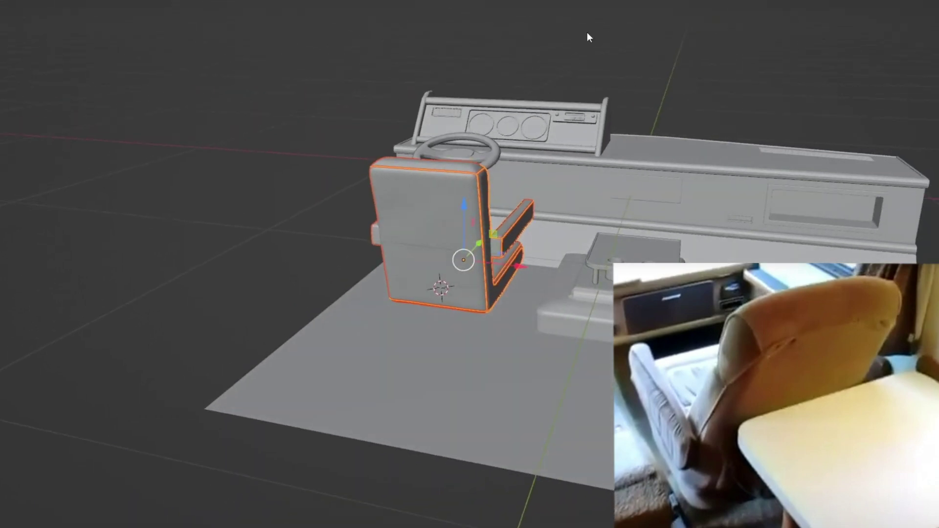
{"action": "key", "text": "shift+d"}
- Place the duplicate chair, drop in the 737_Ceiling scan and clear its rotation upright
{"action": "left_click", "coordinate": [590, 294]}
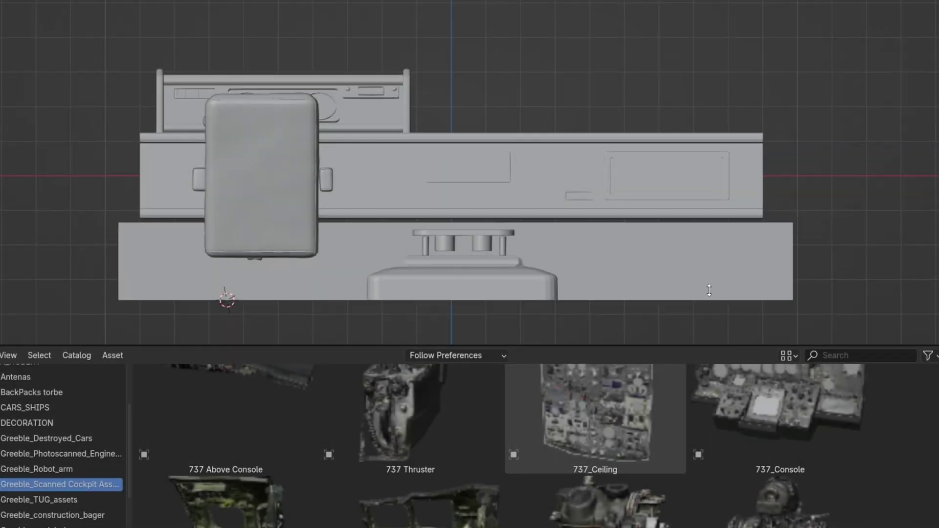
{"action": "scroll", "coordinate": [447, 413], "scroll_direction": "down", "scroll_amount": 3}
{"action": "scroll", "coordinate": [512, 443], "scroll_direction": "down", "scroll_amount": 3}
{"action": "scroll", "coordinate": [475, 451], "scroll_direction": "down", "scroll_amount": 2}
{"action": "scroll", "coordinate": [475, 451], "scroll_direction": "down", "scroll_amount": 3}
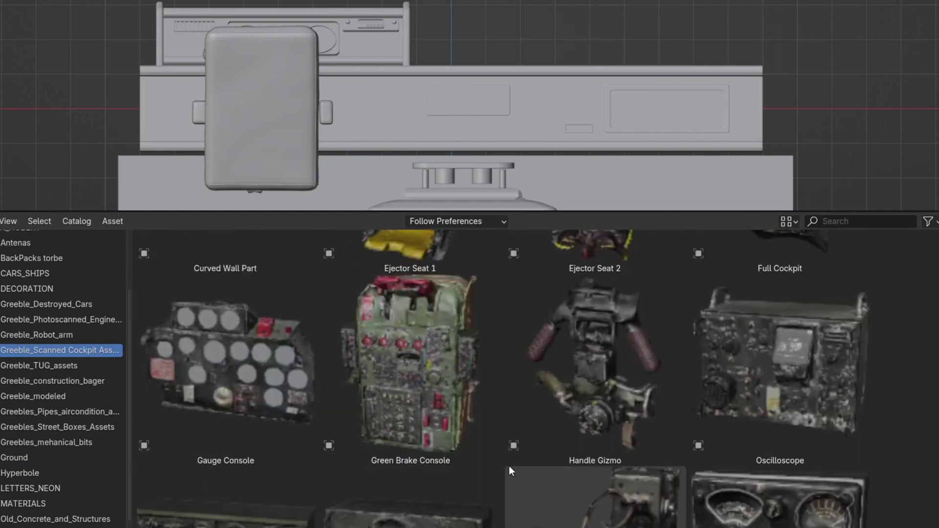
{"action": "scroll", "coordinate": [509, 466], "scroll_direction": "down", "scroll_amount": 3}
{"action": "scroll", "coordinate": [480, 459], "scroll_direction": "down", "scroll_amount": 3}
{"action": "scroll", "coordinate": [484, 453], "scroll_direction": "down", "scroll_amount": 3}
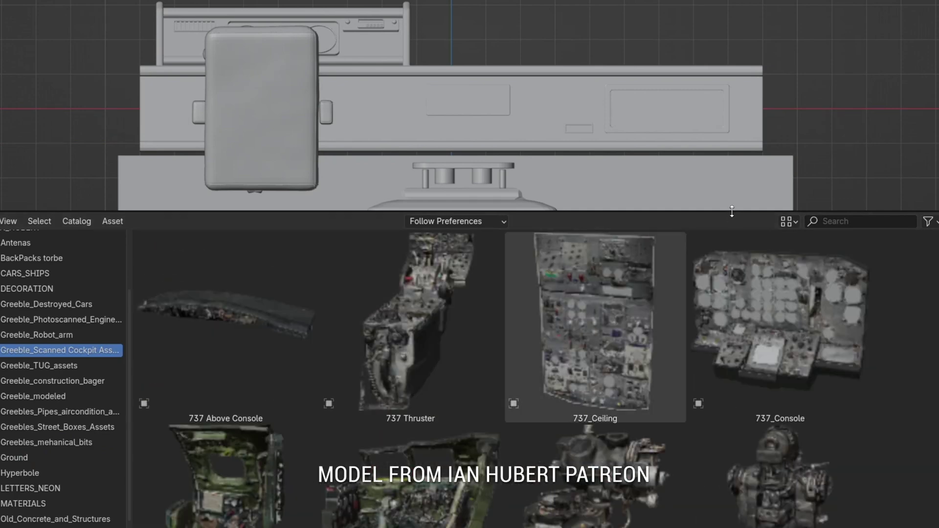
{"action": "left_click_drag", "start_coordinate": [731, 213], "coordinate": [731, 382]}
{"action": "scroll", "coordinate": [541, 292], "scroll_direction": "down", "scroll_amount": 3}
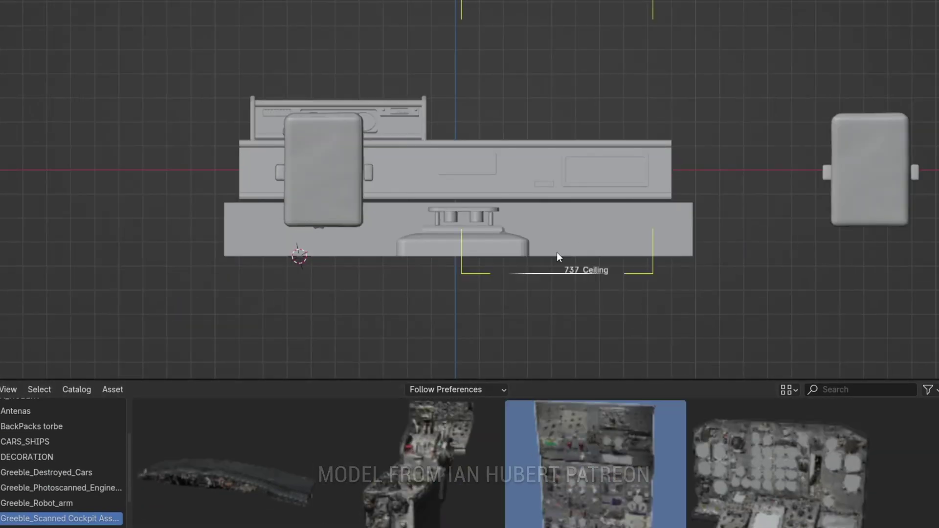
{"action": "left_click_drag", "start_coordinate": [595, 463], "coordinate": [556, 225]}
{"action": "mouse_move", "coordinate": [572, 155]}
{"action": "middle_mouse_down"}
{"action": "mouse_move", "coordinate": [486, 168]}
{"action": "mouse_move", "coordinate": [496, 147]}
{"action": "middle_mouse_up"}
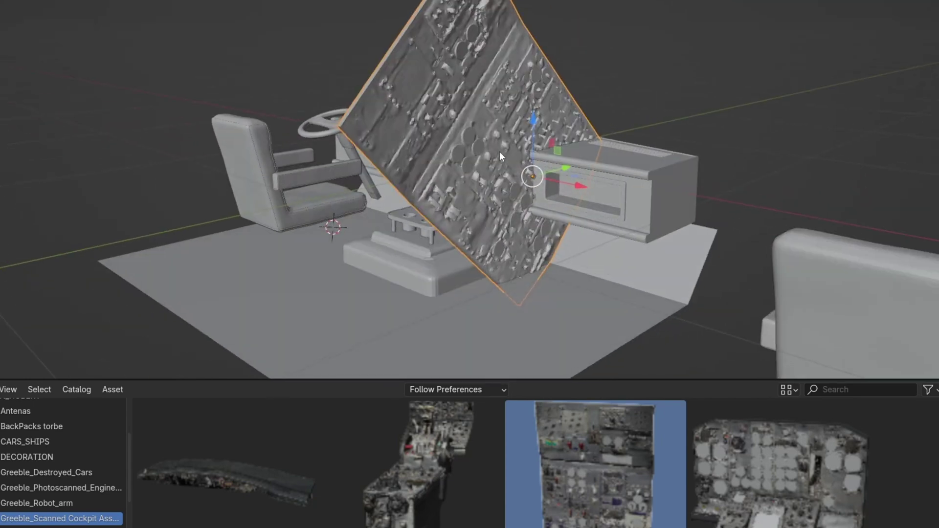
{"action": "key", "text": "alt+r"}
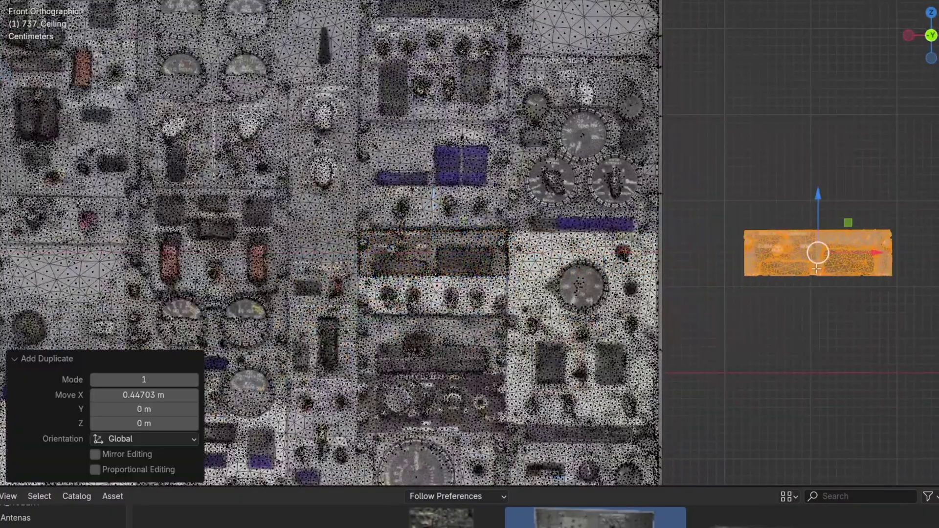
{"action": "key", "text": "p"}
- Separate the selected faces, then copy another panel patch out as its own object
{"action": "left_click", "coordinate": [733, 250]}
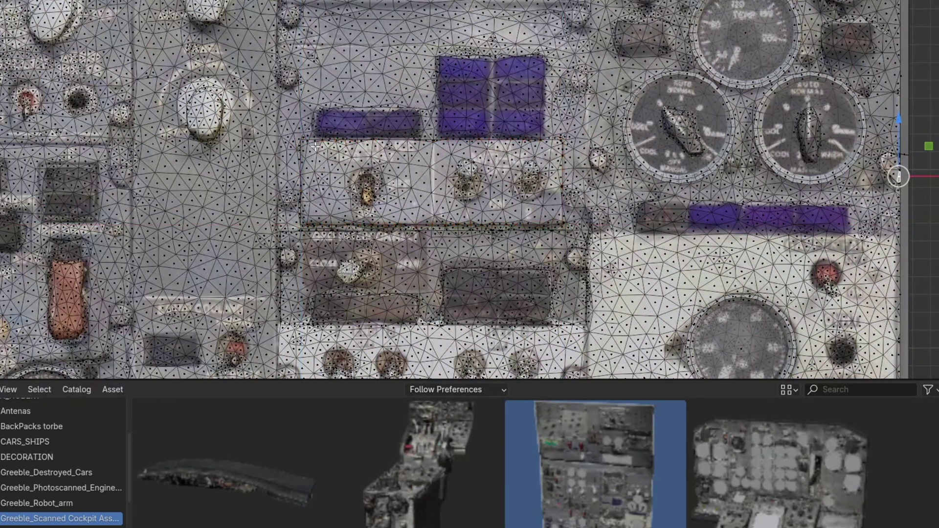
{"action": "scroll", "coordinate": [314, 149], "scroll_direction": "up", "scroll_amount": 2}
{"action": "scroll", "coordinate": [220, 154], "scroll_direction": "up", "scroll_amount": 2}
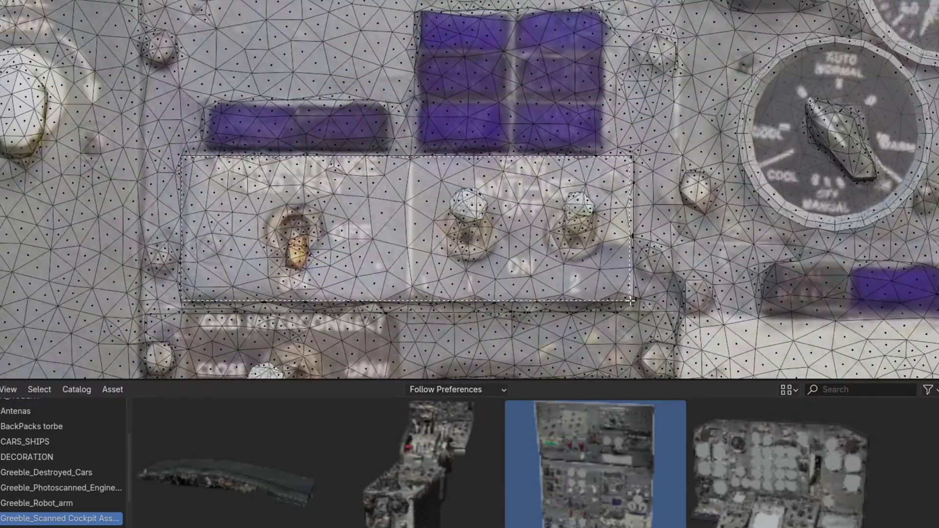
{"action": "left_click_drag", "start_coordinate": [634, 303], "coordinate": [633, 302]}
{"action": "scroll", "coordinate": [205, 163], "scroll_direction": "up", "scroll_amount": 1}
{"action": "scroll", "coordinate": [471, 190], "scroll_direction": "down", "scroll_amount": 5}
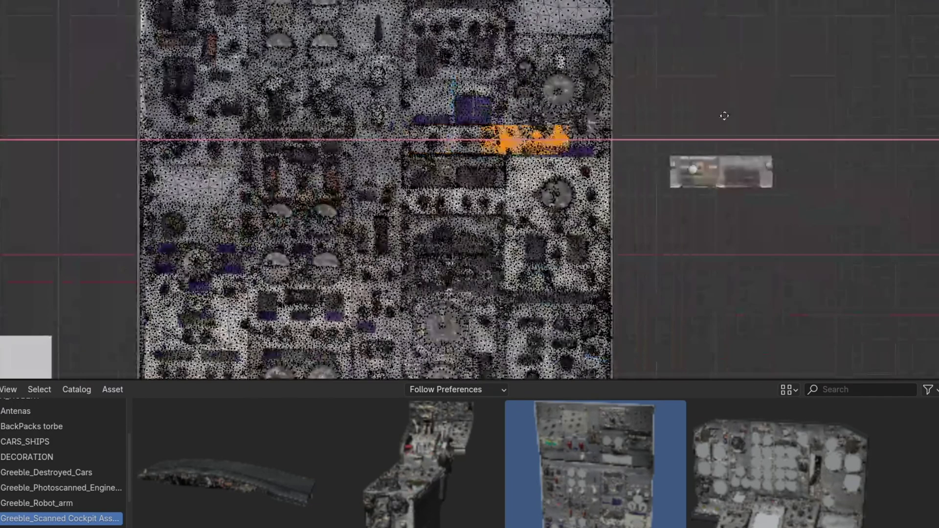
{"action": "key", "text": "shift+d"}
{"action": "left_click", "coordinate": [770, 140]}
{"action": "key", "text": "p"}
{"action": "left_click", "coordinate": [809, 116]}
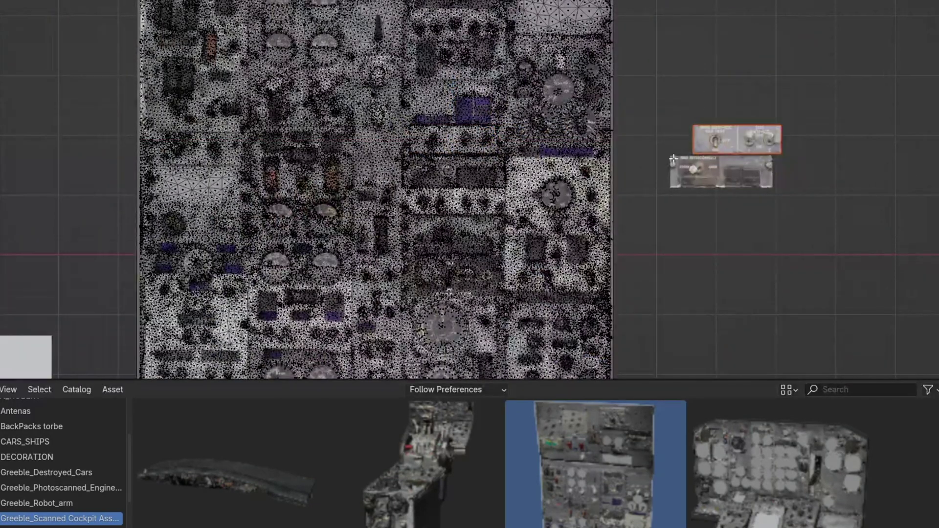
{"action": "scroll", "coordinate": [469, 191], "scroll_direction": "up", "scroll_amount": 6}
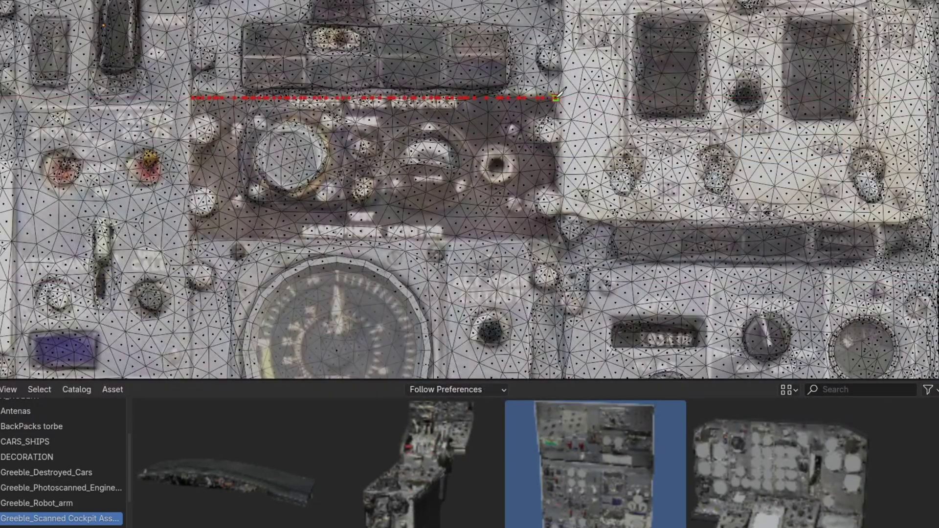
- Knife around the cockpit voice recorder panel and separate a copy as a new object
{"action": "left_click", "coordinate": [557, 235]}
{"action": "left_click_drag", "start_coordinate": [556, 238], "coordinate": [558, 240]}
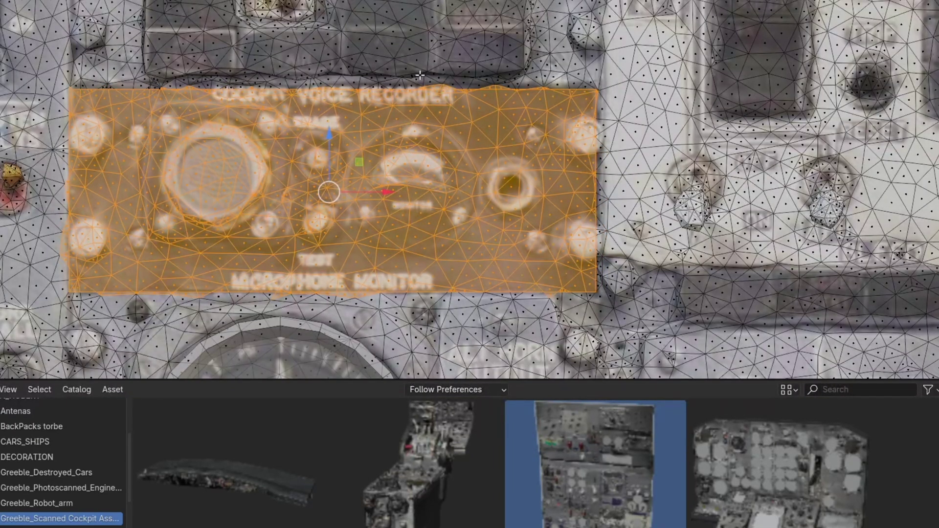
{"action": "scroll", "coordinate": [470, 191], "scroll_direction": "down", "scroll_amount": 6}
{"action": "key", "text": "shift+d"}
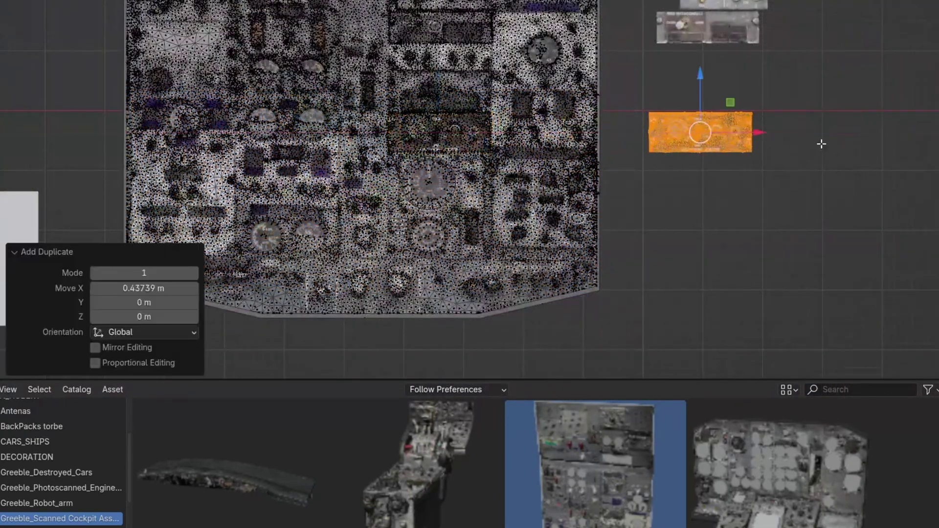
{"action": "key", "text": "p"}
{"action": "left_click", "coordinate": [821, 143]}
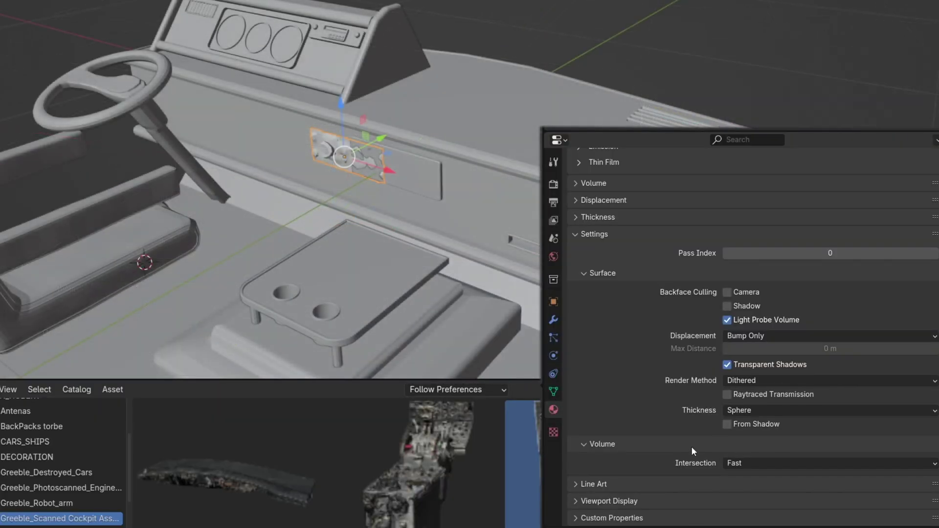
- Give the panel material a blue viewport colour and move the panel along Y into the dash
{"action": "left_click", "coordinate": [633, 504]}
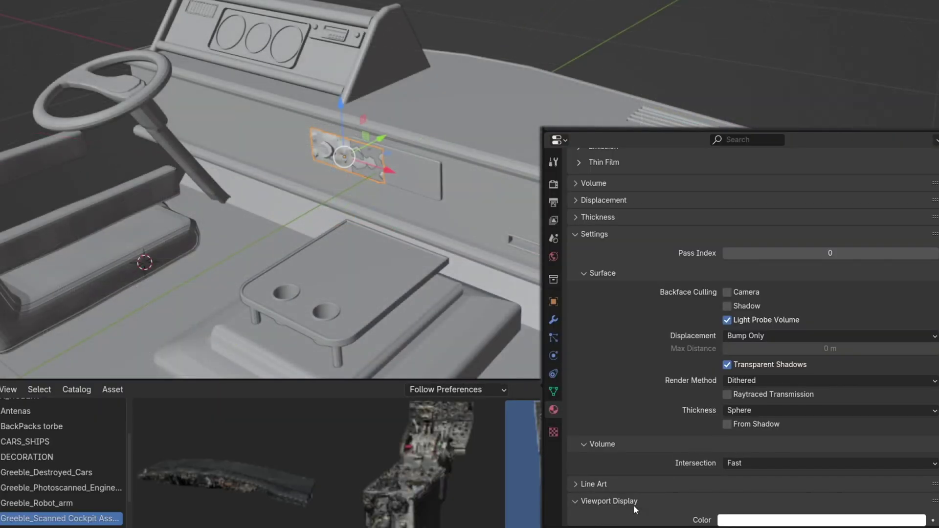
{"action": "left_click", "coordinate": [765, 469]}
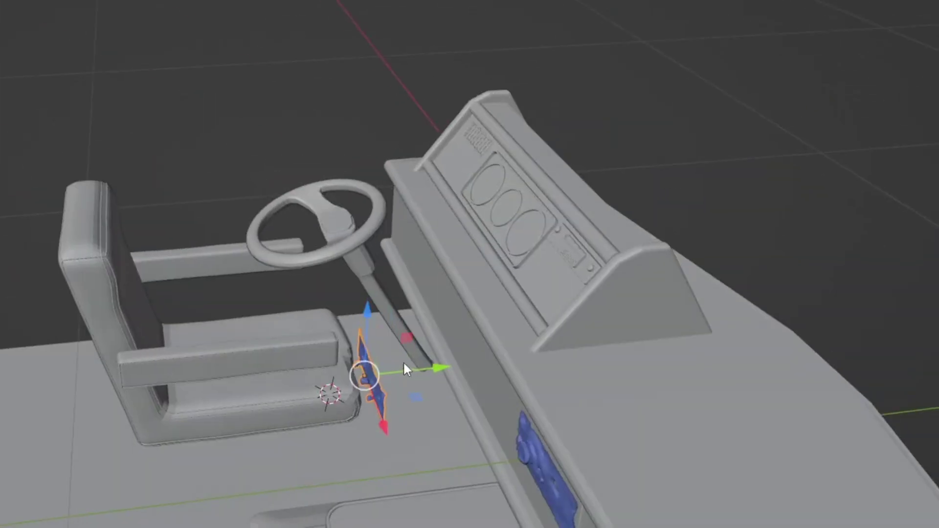
{"action": "key", "text": "g"}
{"action": "key", "text": "y"}
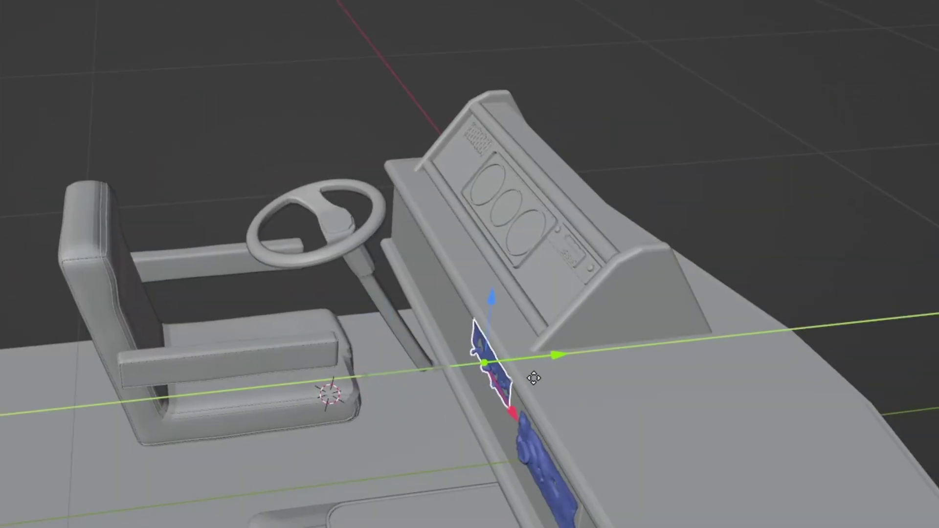